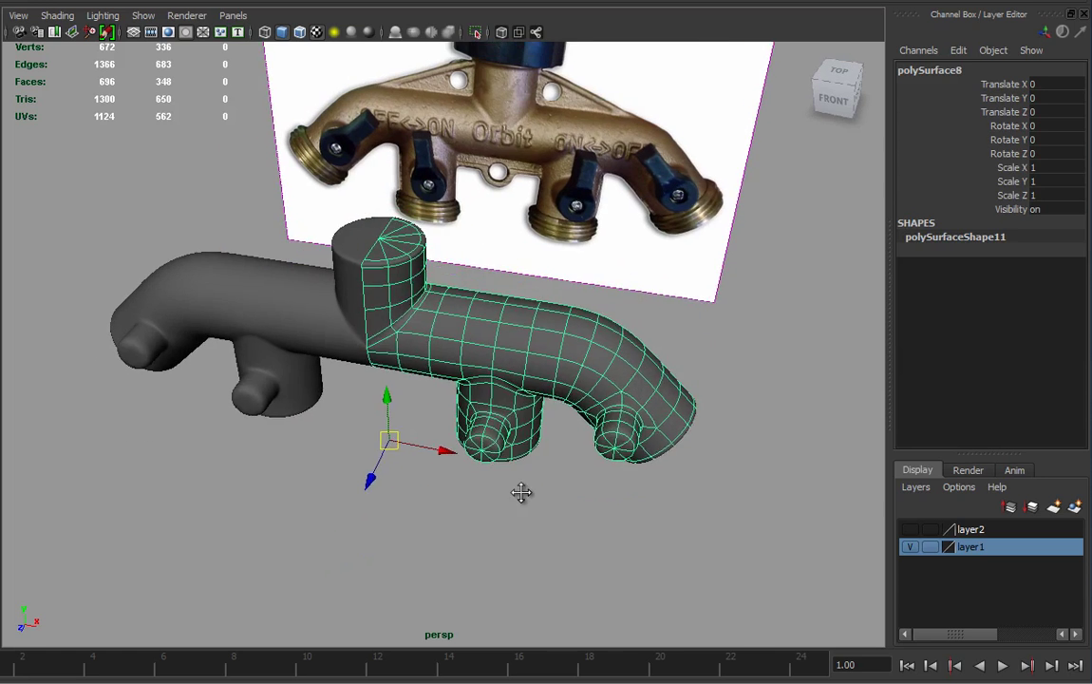
Step: Create a polygon cylinder, raise it onto the central inlet to about Y 85.7, and scale it uniformly to about 14.6
{"action": "left_click", "coordinate": [598, 530]}
{"action": "middle_click_drag", "start_coordinate": [459, 333], "coordinate": [529, 385], "text": "alt"}
{"action": "left_click_drag", "start_coordinate": [529, 385], "coordinate": [566, 429], "text": "alt"}
{"action": "left_click_drag", "start_coordinate": [480, 423], "coordinate": [510, 387], "text": "alt"}
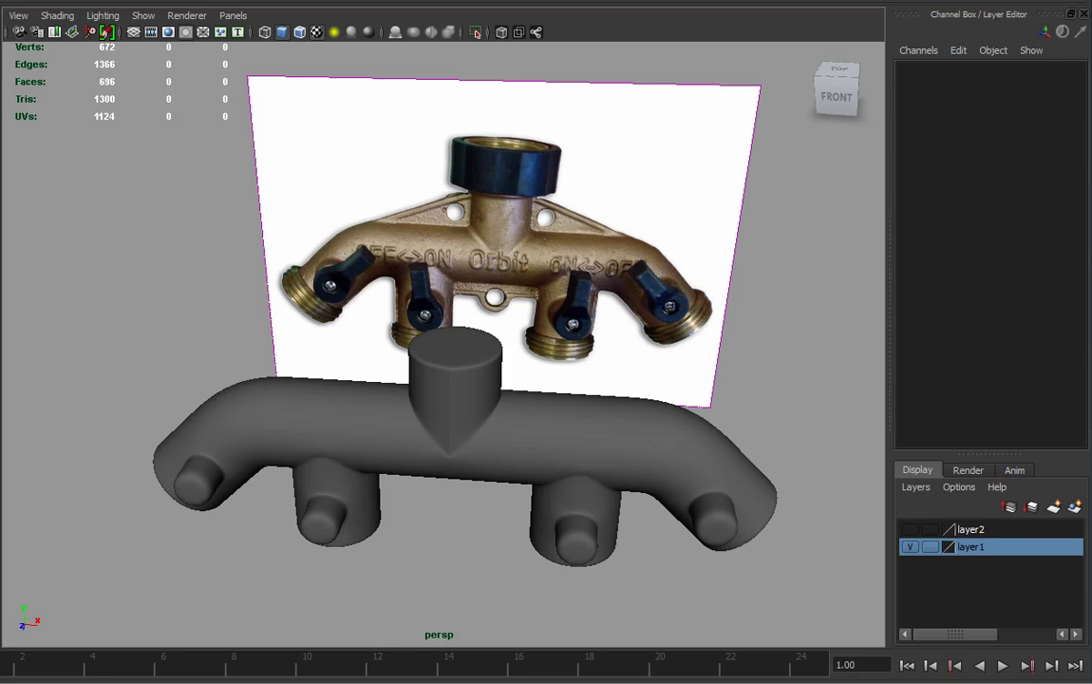
{"action": "left_click", "coordinate": [77, 0]}
{"action": "mouse_move", "coordinate": [123, 0]}
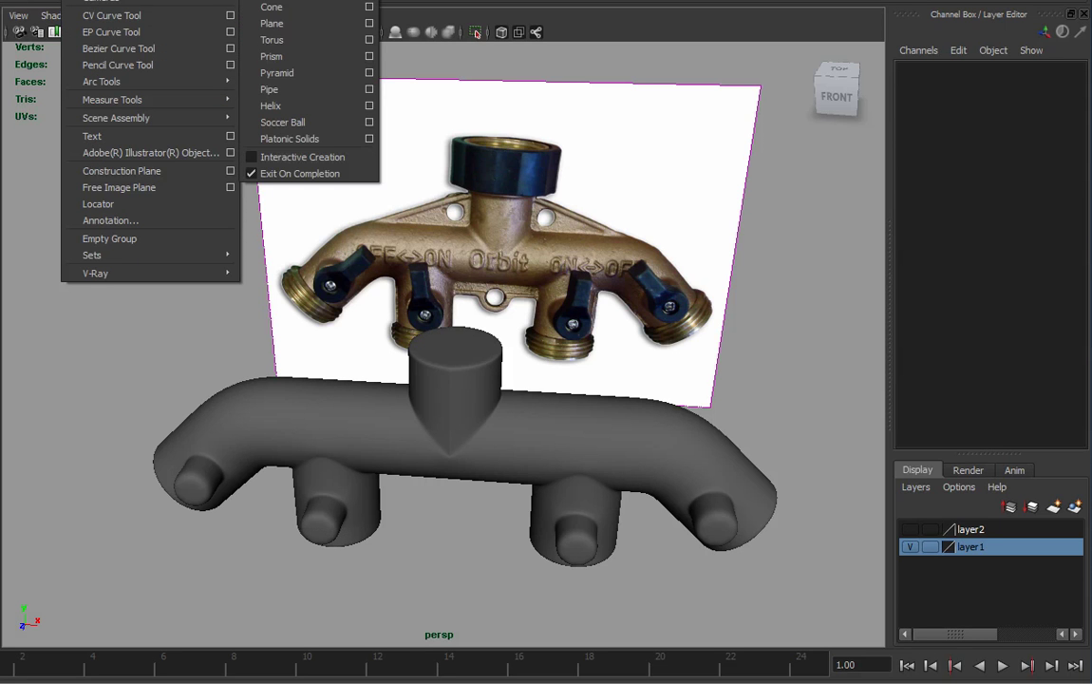
{"action": "left_click", "coordinate": [297, 0]}
{"action": "left_click_drag", "start_coordinate": [454, 514], "coordinate": [535, 342]}
{"action": "left_click_drag", "start_coordinate": [277, 475], "coordinate": [366, 487], "text": "alt"}
{"action": "right_click_drag", "start_coordinate": [365, 486], "coordinate": [556, 503], "text": "alt"}
{"action": "left_click_drag", "start_coordinate": [555, 504], "coordinate": [477, 479], "text": "alt"}
Step: Set the new cylinder's axis subdivisions to 12
{"action": "left_click", "coordinate": [940, 265]}
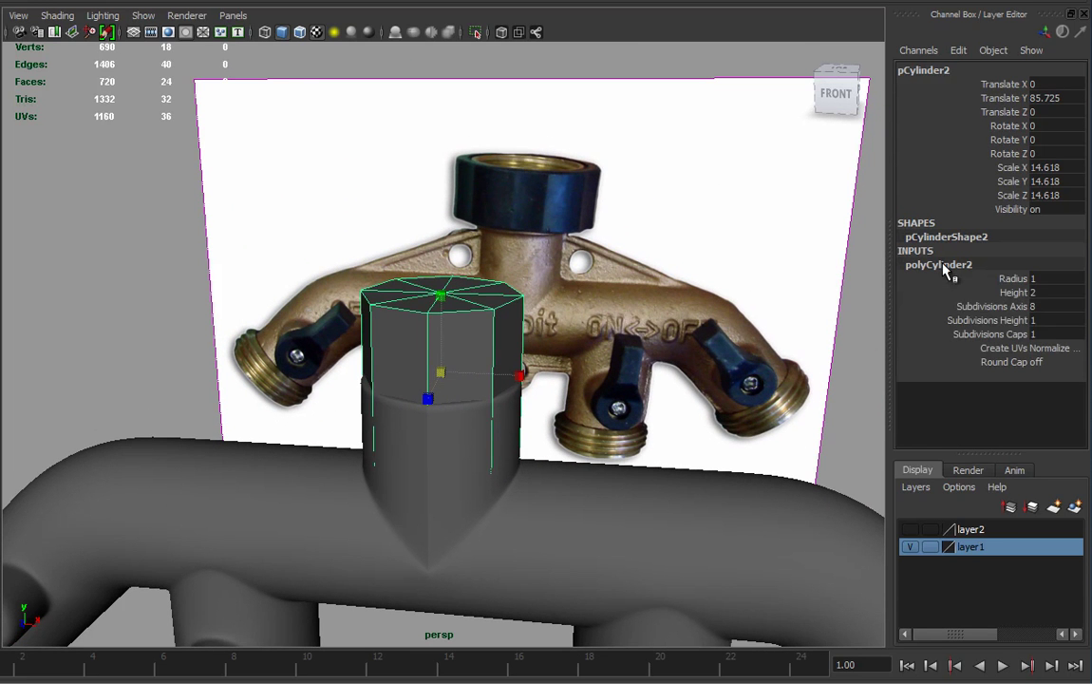
{"action": "left_click", "coordinate": [988, 306]}
{"action": "middle_click_drag", "start_coordinate": [719, 339], "coordinate": [740, 392]}
{"action": "left_click_drag", "start_coordinate": [747, 430], "coordinate": [513, 444], "text": "alt"}
{"action": "left_click_drag", "start_coordinate": [454, 359], "coordinate": [511, 209], "text": "alt"}
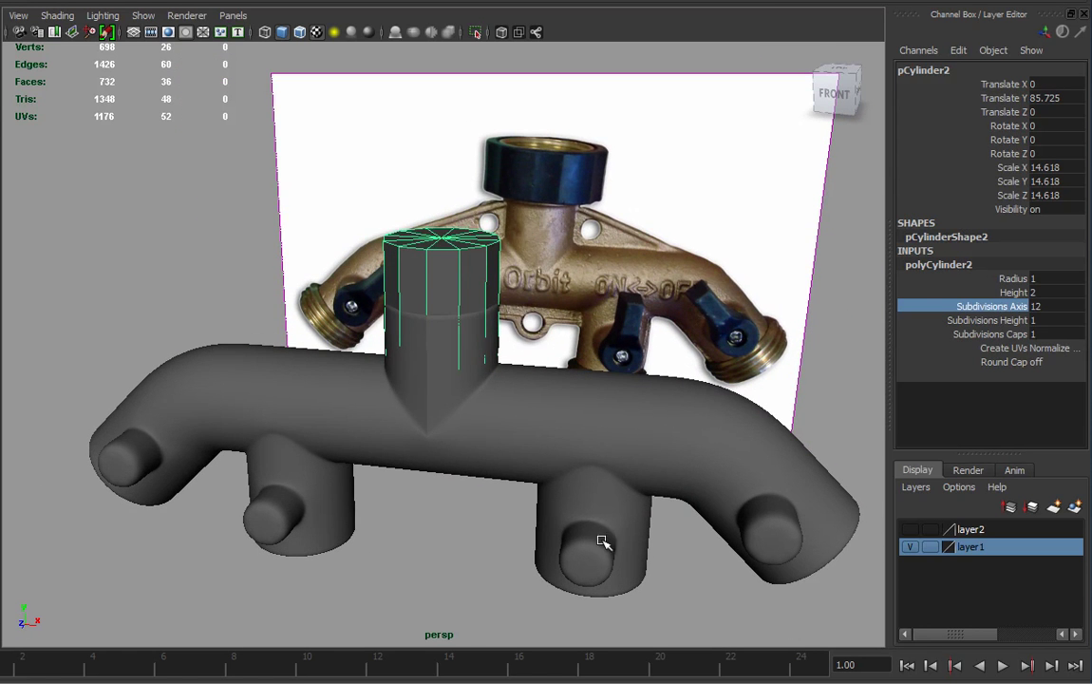
{"action": "left_click_drag", "start_coordinate": [641, 554], "coordinate": [398, 301], "text": "alt"}
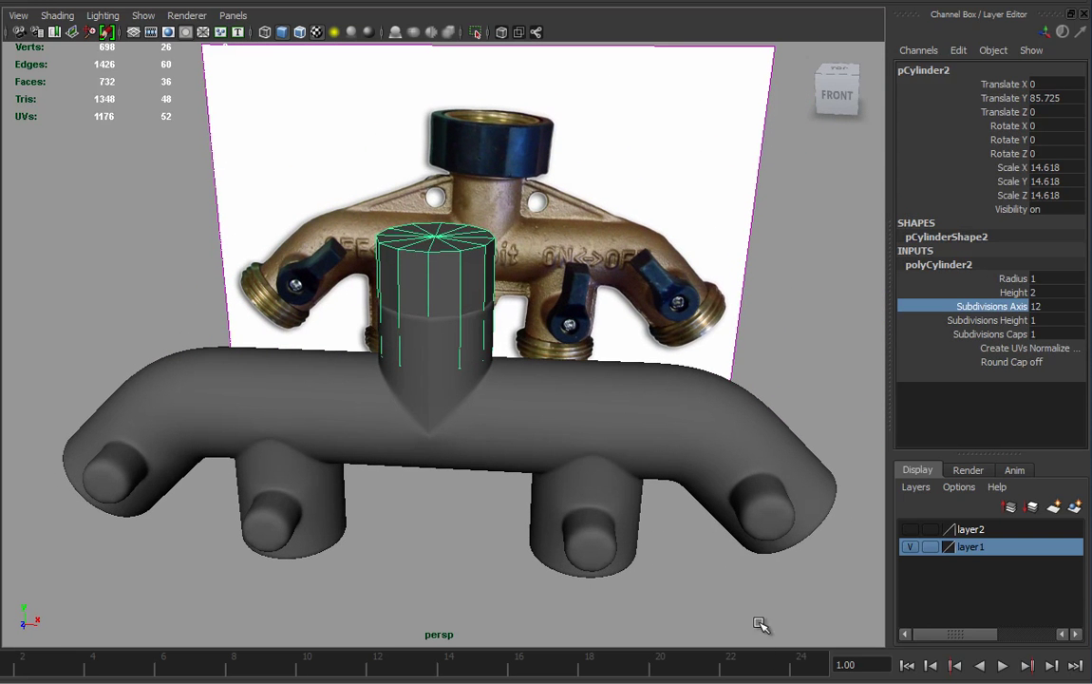
{"action": "left_click_drag", "start_coordinate": [607, 535], "coordinate": [627, 549], "text": "alt"}
{"action": "left_click", "coordinate": [579, 558]}
{"action": "left_click_drag", "start_coordinate": [629, 370], "coordinate": [560, 500], "text": "alt"}
{"action": "left_click_drag", "start_coordinate": [577, 589], "coordinate": [542, 554], "text": "alt"}
Step: Raise the 12-sided cylinder clear above the central inlet, to about Y 109.7
{"action": "left_click", "coordinate": [468, 345]}
{"action": "left_click_drag", "start_coordinate": [468, 345], "coordinate": [517, 421], "text": "alt"}
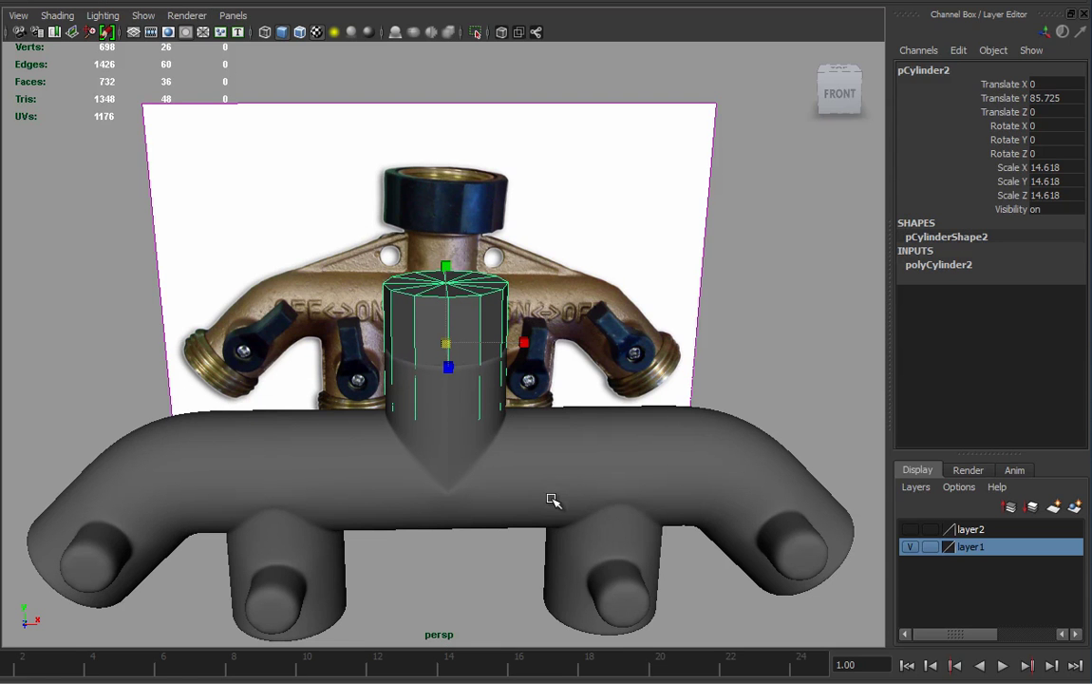
{"action": "left_click_drag", "start_coordinate": [439, 411], "coordinate": [482, 439], "text": "alt"}
{"action": "right_click_drag", "start_coordinate": [482, 439], "coordinate": [556, 536], "text": "alt"}
{"action": "key", "text": "w"}
{"action": "left_click_drag", "start_coordinate": [446, 284], "coordinate": [448, 152]}
{"action": "left_click_drag", "start_coordinate": [581, 404], "coordinate": [522, 350], "text": "alt"}
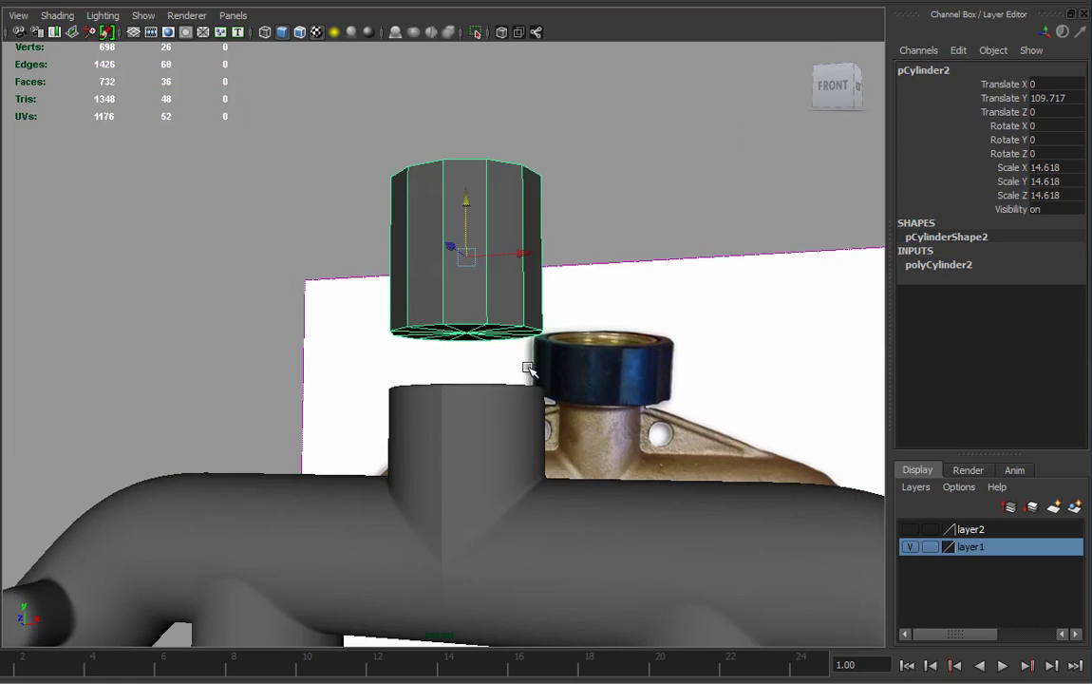
{"action": "middle_click_drag", "start_coordinate": [534, 391], "coordinate": [553, 427], "text": "alt"}
{"action": "left_click_drag", "start_coordinate": [553, 427], "coordinate": [585, 467], "text": "alt"}
{"action": "left_click_drag", "start_coordinate": [542, 393], "coordinate": [558, 435], "text": "alt"}
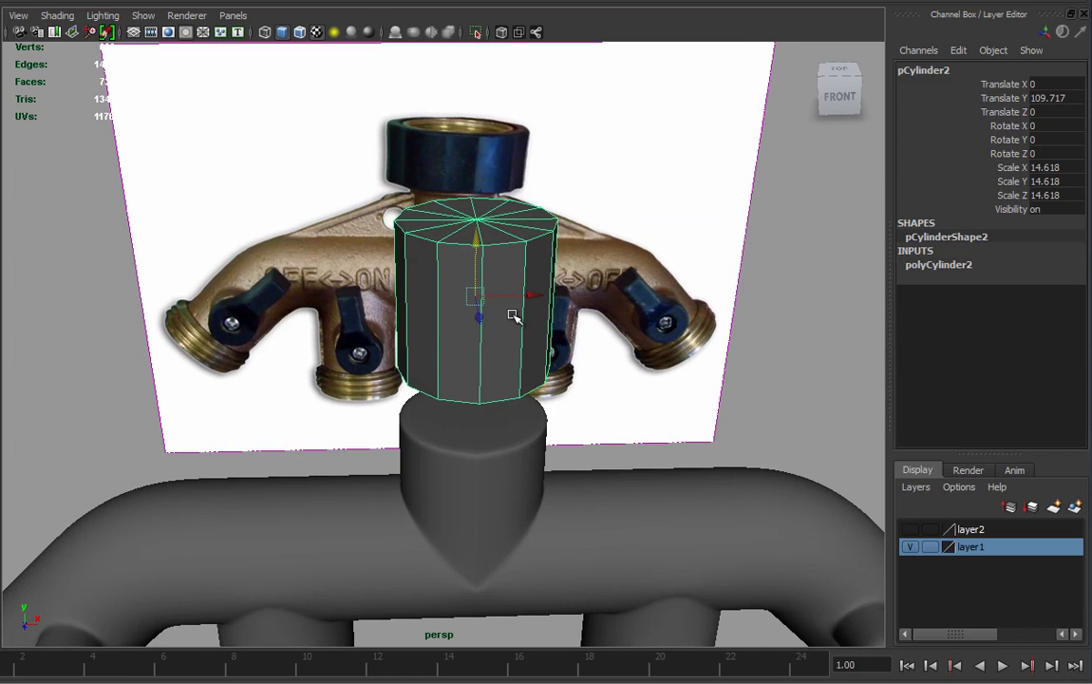
Step: Create a polygon helix, raise it to about Y 112.6 around the cylinder, and scale it uniformly to about 16.4
{"action": "left_click", "coordinate": [78, 0]}
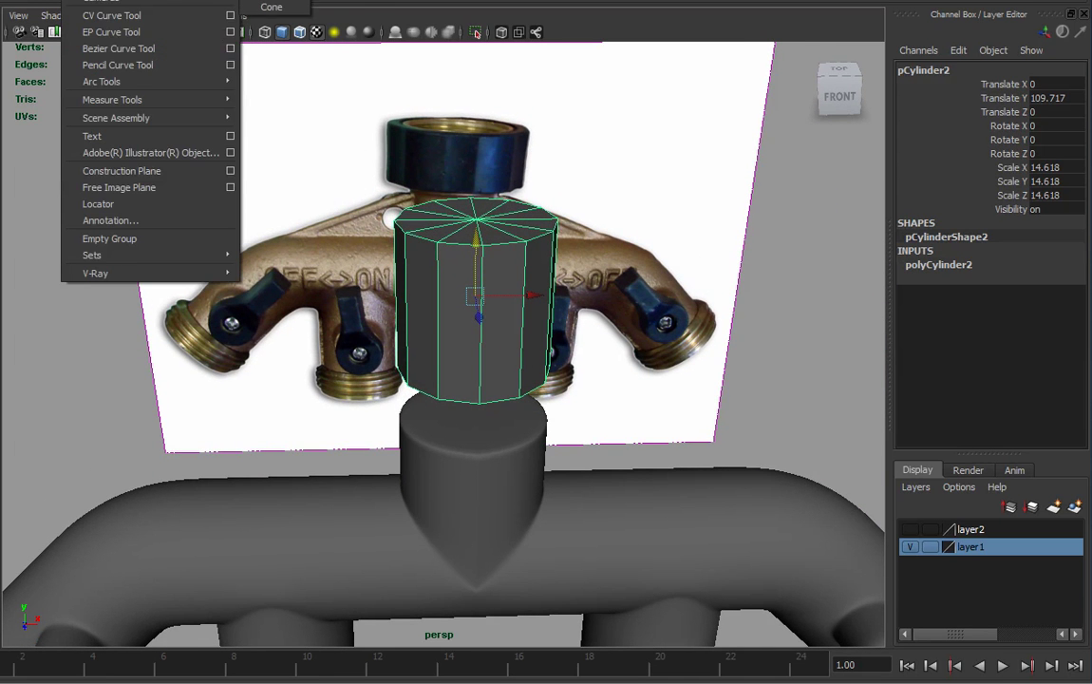
{"action": "mouse_move", "coordinate": [133, 0]}
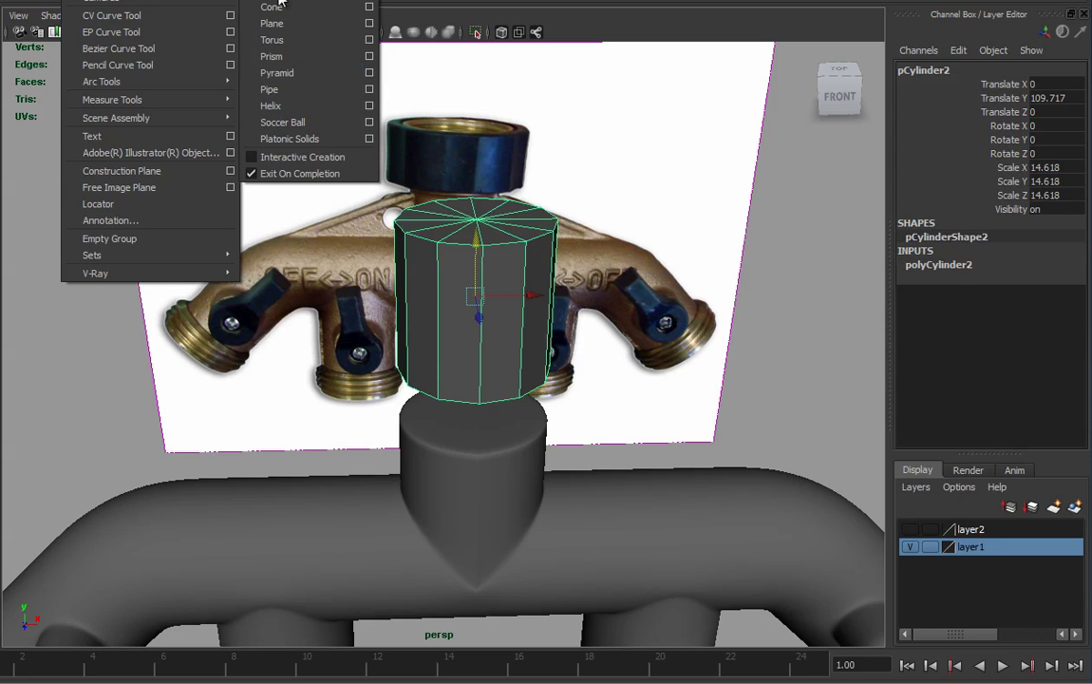
{"action": "left_click", "coordinate": [276, 105]}
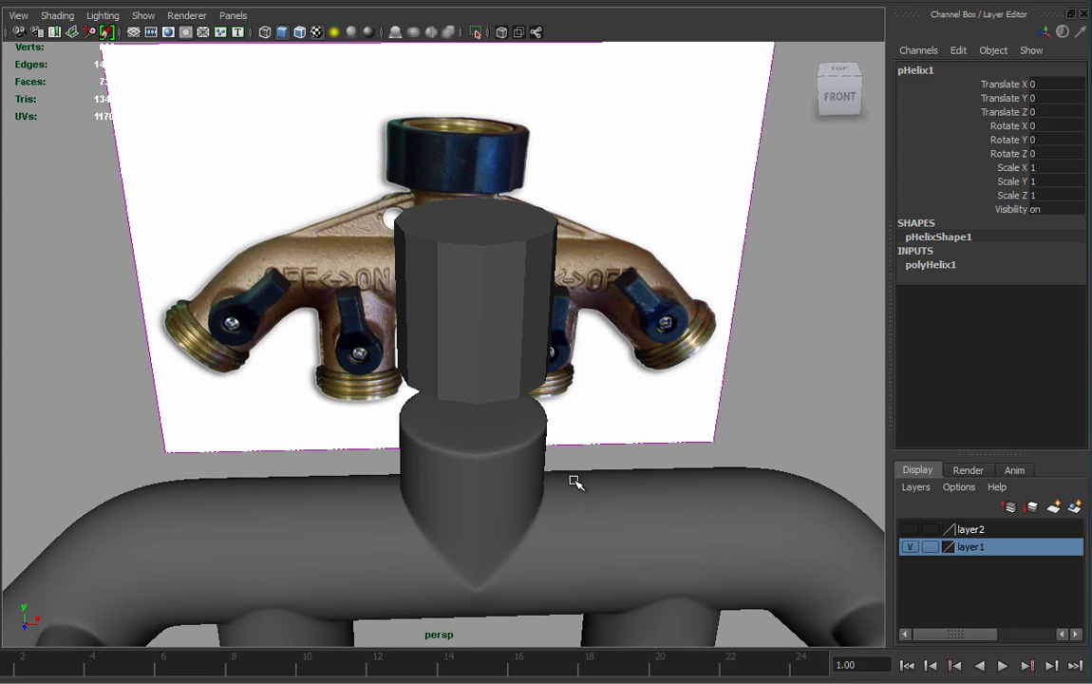
{"action": "scroll", "coordinate": [574, 475], "scroll_direction": "down", "scroll_amount": 5}
{"action": "left_click_drag", "start_coordinate": [446, 515], "coordinate": [461, 257]}
{"action": "scroll", "coordinate": [494, 304], "scroll_direction": "up", "scroll_amount": 5}
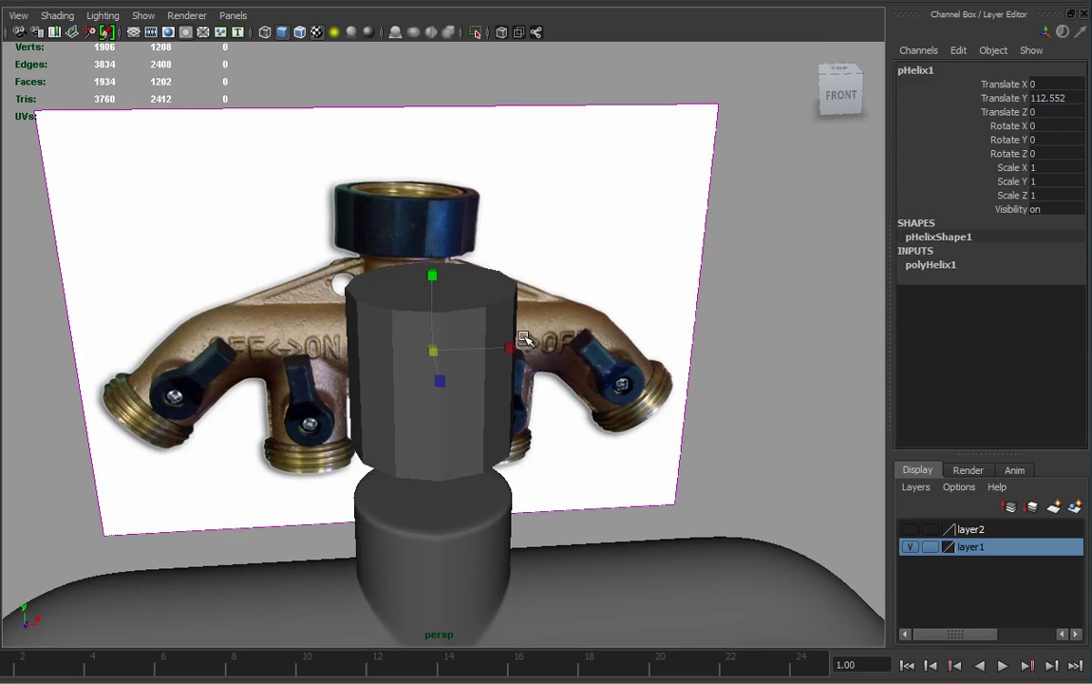
{"action": "left_click_drag", "start_coordinate": [430, 349], "coordinate": [616, 329]}
Step: Try flattening the helix by scaling it to about 7.8 along Y, and undo the scaling
{"action": "mouse_move", "coordinate": [533, 369]}
{"action": "left_mouse_down", "text": "alt"}
{"action": "mouse_move", "coordinate": [463, 383]}
{"action": "mouse_move", "coordinate": [514, 377]}
{"action": "left_mouse_up", "text": "alt"}
{"action": "scroll", "coordinate": [447, 291], "scroll_direction": "up", "scroll_amount": 3}
{"action": "mouse_move", "coordinate": [434, 288]}
{"action": "left_mouse_down"}
{"action": "mouse_move", "coordinate": [432, 305]}
{"action": "mouse_move", "coordinate": [427, 275]}
{"action": "mouse_move", "coordinate": [429, 297]}
{"action": "left_mouse_up"}
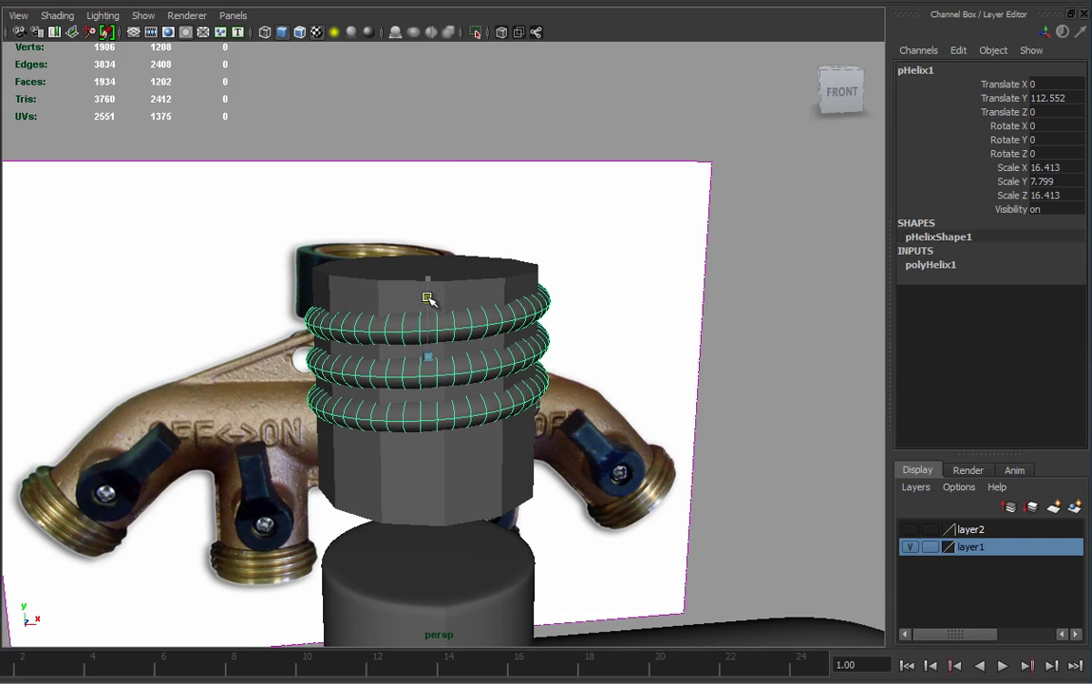
{"action": "key", "text": "ctrl+z"}
{"action": "left_click_drag", "start_coordinate": [491, 352], "coordinate": [812, 320], "text": "alt"}
{"action": "key", "text": "ctrl+z"}
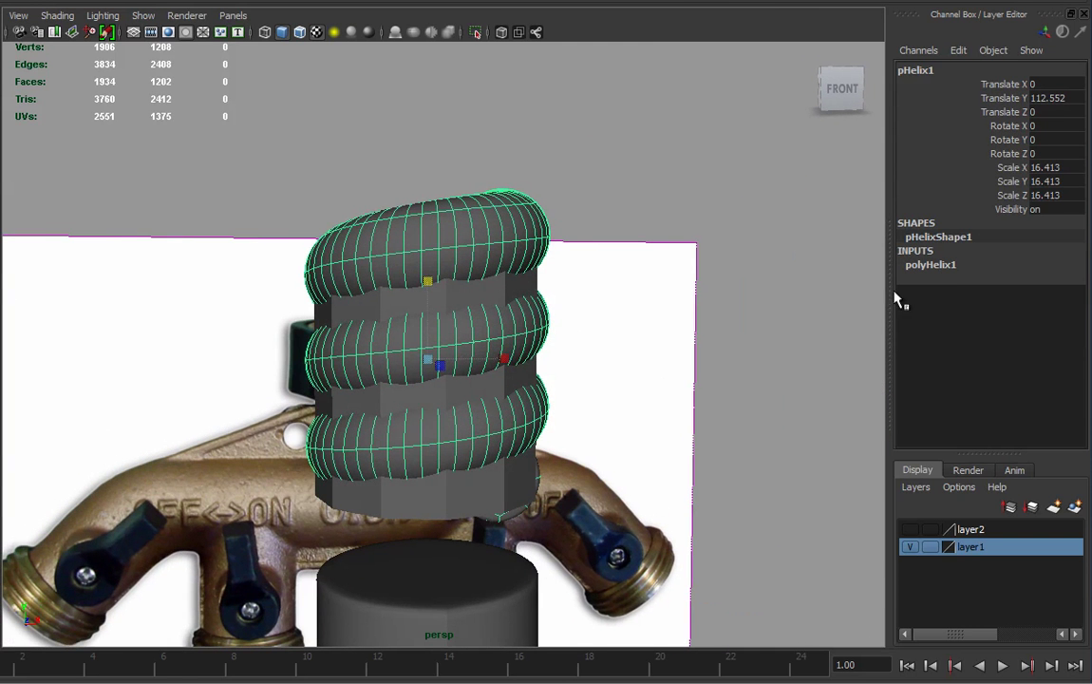
Step: Set the helix's coil subdivisions to 12 and turn on wireframe on shaded display
{"action": "left_click", "coordinate": [936, 265]}
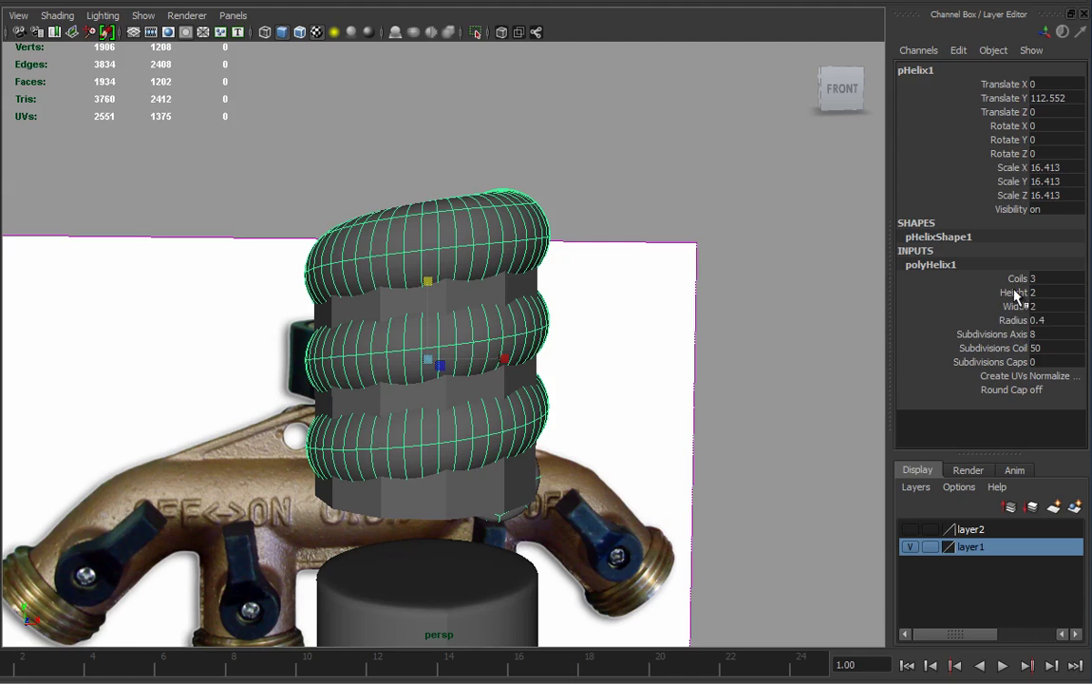
{"action": "left_click", "coordinate": [1003, 349]}
{"action": "middle_click_drag", "start_coordinate": [724, 383], "coordinate": [393, 396]}
{"action": "left_click_drag", "start_coordinate": [393, 396], "coordinate": [600, 397], "text": "alt"}
{"action": "left_click", "coordinate": [299, 31]}
{"action": "left_click_drag", "start_coordinate": [522, 342], "coordinate": [470, 365], "text": "alt"}
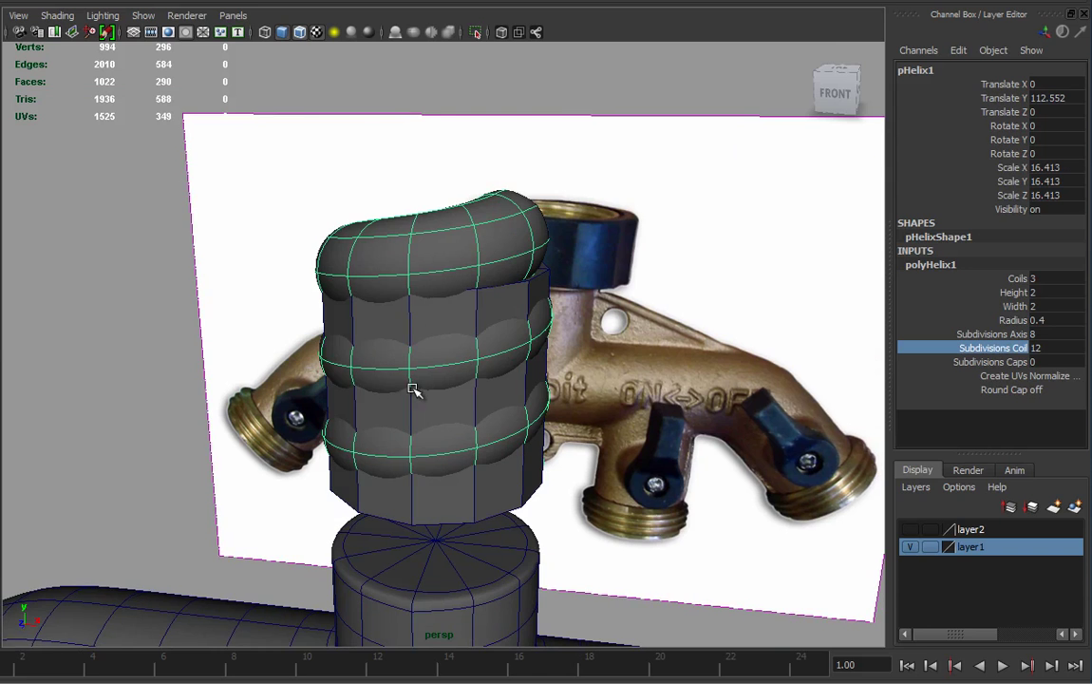
Step: Reduce the helix's height to 0.49 and its radius to 0.09
{"action": "left_click_drag", "start_coordinate": [409, 314], "coordinate": [595, 417], "text": "alt"}
{"action": "right_click_drag", "start_coordinate": [486, 403], "coordinate": [546, 400], "text": "alt"}
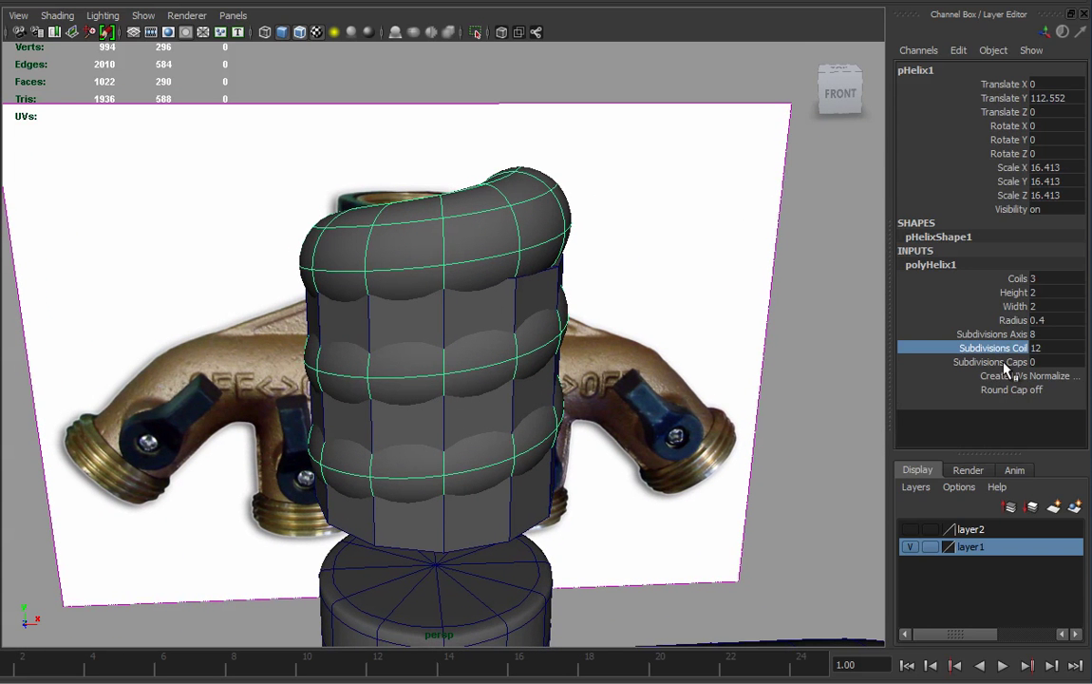
{"action": "left_click", "coordinate": [1017, 293]}
{"action": "middle_click_drag", "start_coordinate": [705, 353], "coordinate": [883, 342]}
{"action": "middle_click_drag", "start_coordinate": [632, 373], "coordinate": [498, 410]}
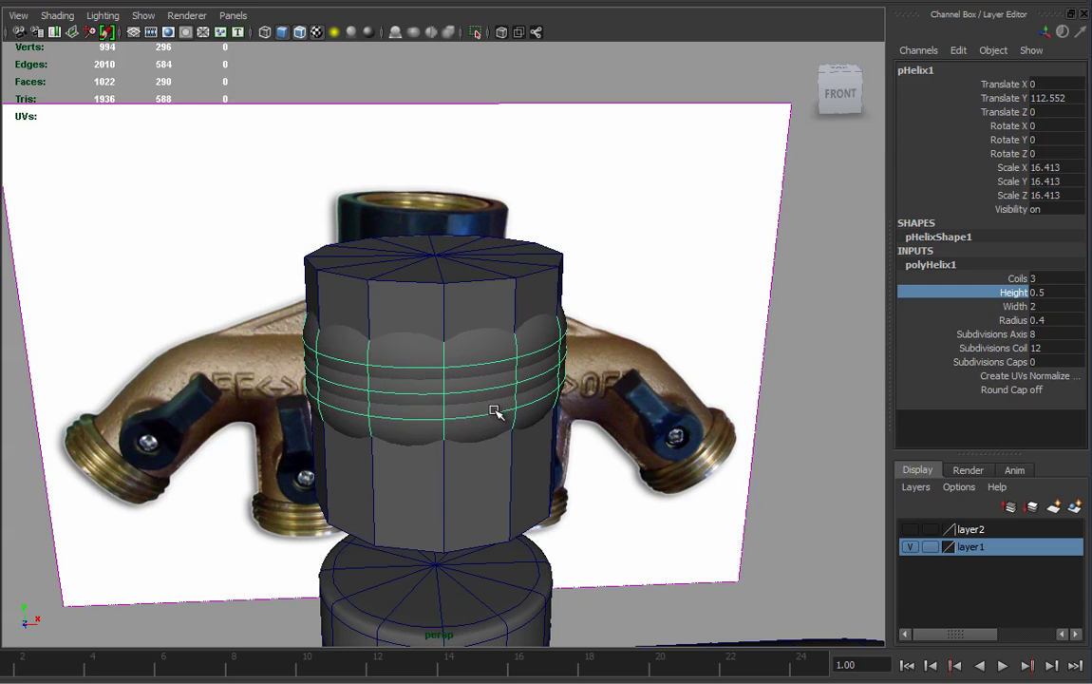
{"action": "left_click", "coordinate": [1020, 323]}
{"action": "middle_click_drag", "start_coordinate": [769, 394], "coordinate": [744, 412]}
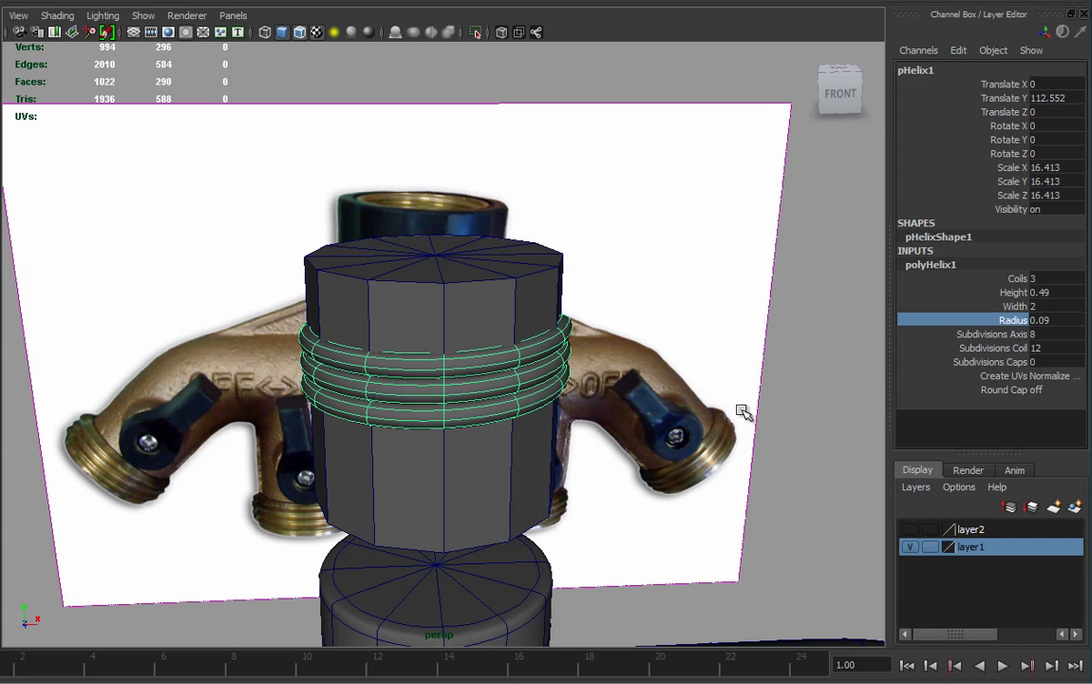
Step: Tighten the spacing between the helix coils by setting its height to 0.39
{"action": "left_click_drag", "start_coordinate": [622, 423], "coordinate": [677, 446], "text": "alt"}
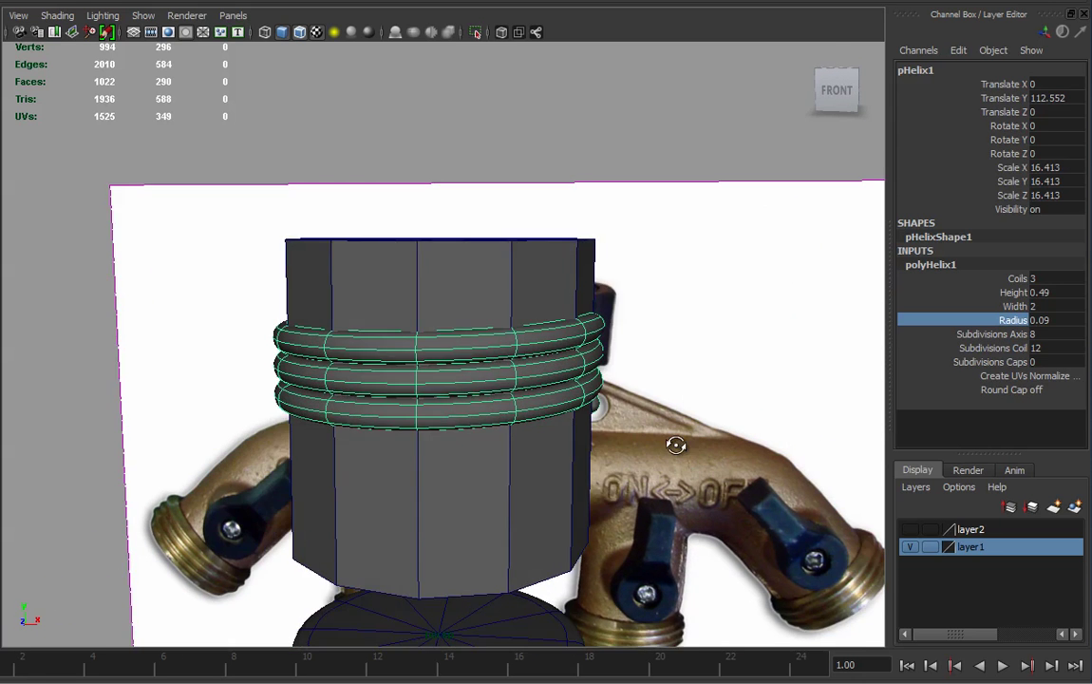
{"action": "right_click_drag", "start_coordinate": [678, 446], "coordinate": [910, 423], "text": "alt"}
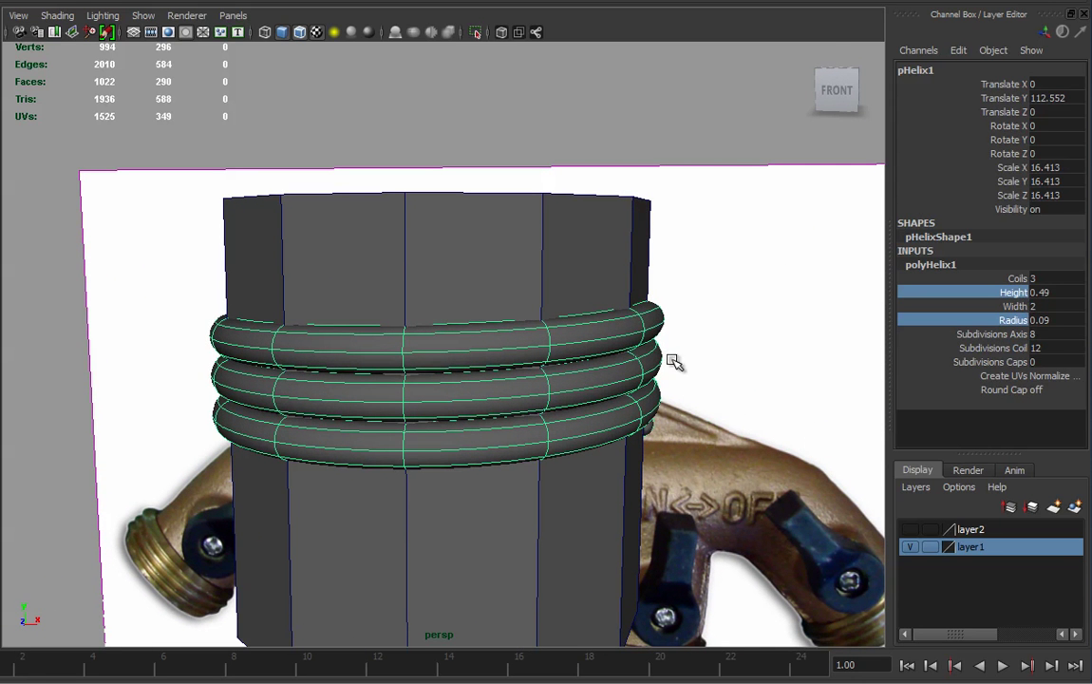
{"action": "left_click", "coordinate": [988, 292]}
{"action": "middle_click_drag", "start_coordinate": [670, 335], "coordinate": [736, 377]}
{"action": "left_click_drag", "start_coordinate": [737, 381], "coordinate": [760, 391], "text": "alt"}
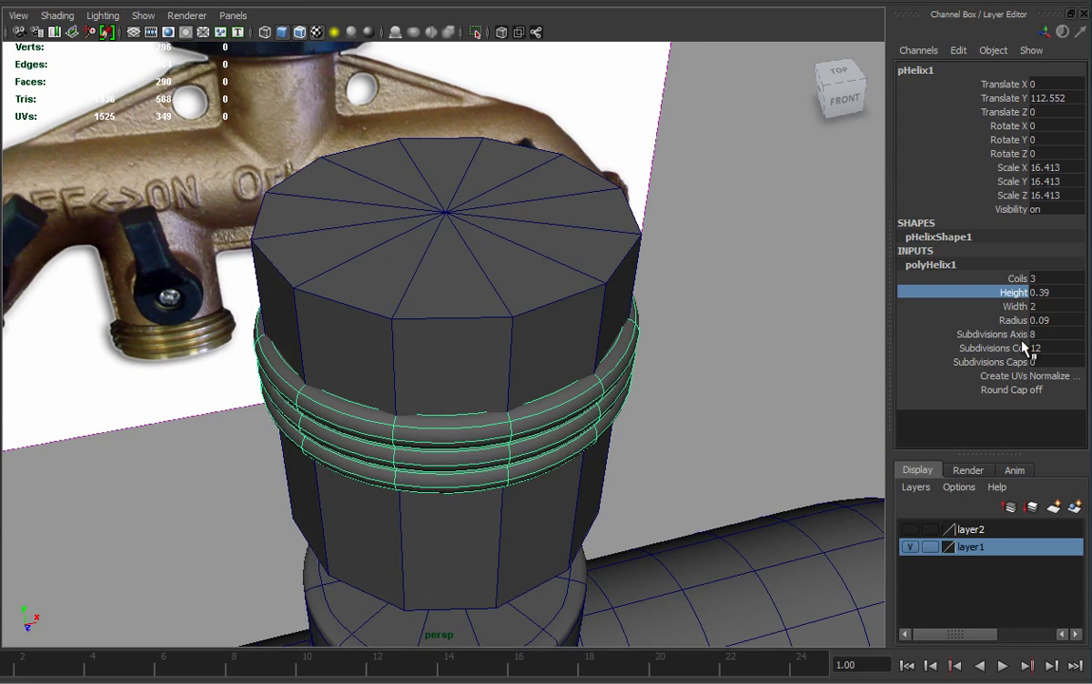
Step: Set the helix to 4 coils and fine-tune its height around the cylinder
{"action": "left_click_drag", "start_coordinate": [836, 332], "coordinate": [666, 427], "text": "alt"}
{"action": "left_click", "coordinate": [1018, 279]}
{"action": "middle_click_drag", "start_coordinate": [608, 439], "coordinate": [668, 437]}
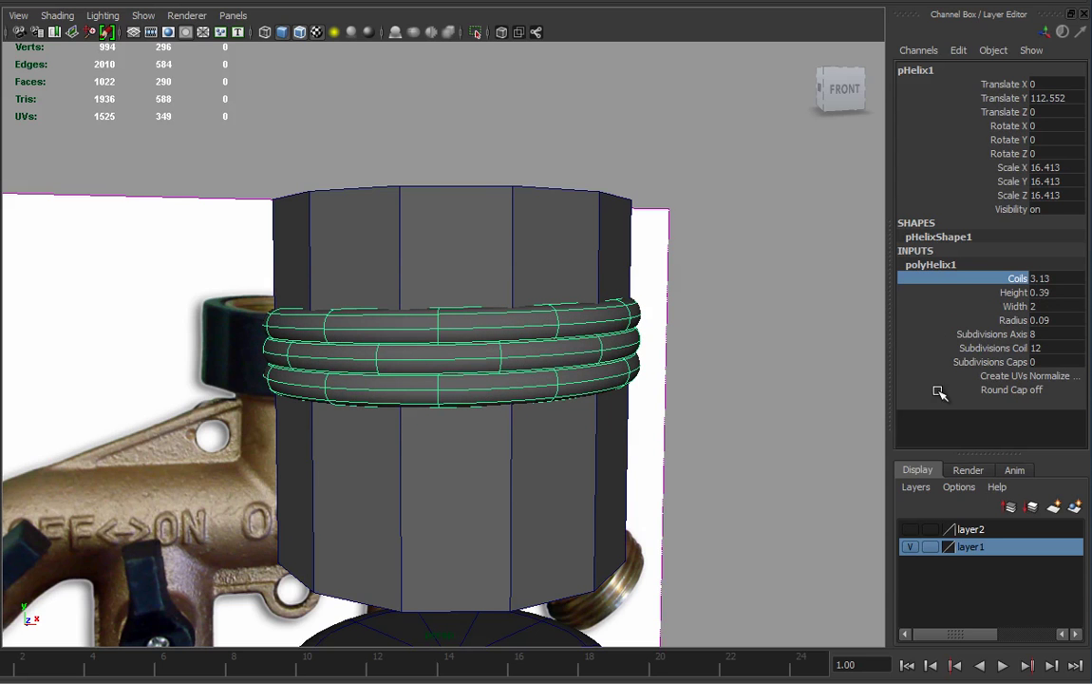
{"action": "left_click", "coordinate": [1058, 278]}
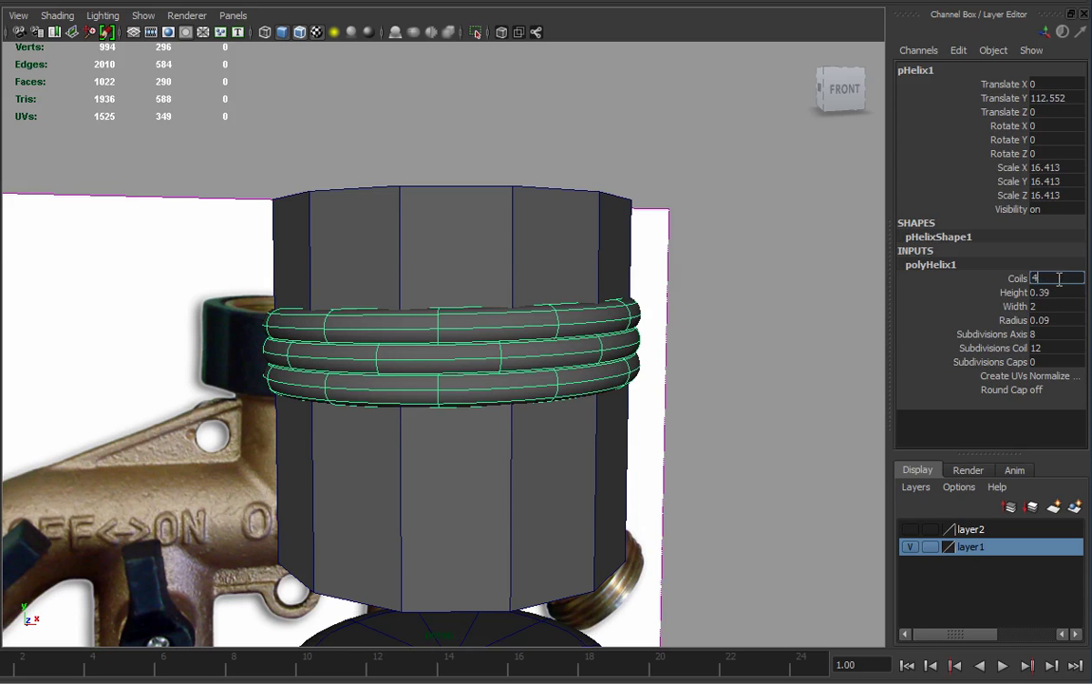
{"action": "key", "text": "Return"}
{"action": "left_click_drag", "start_coordinate": [530, 427], "coordinate": [493, 427], "text": "alt"}
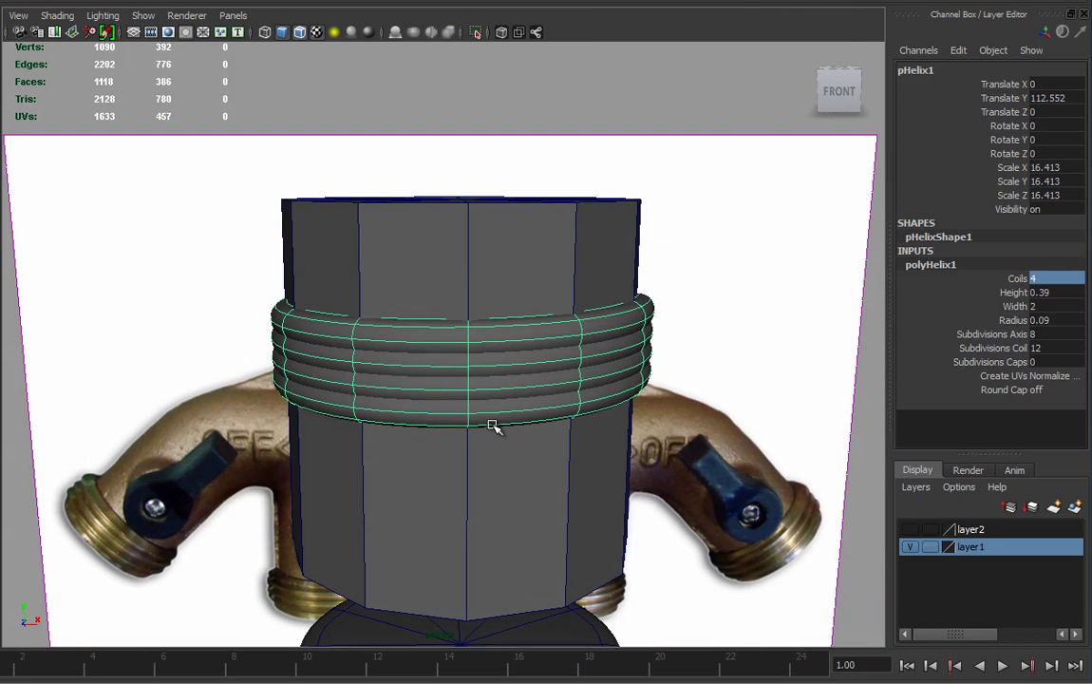
{"action": "left_click", "coordinate": [1013, 293]}
{"action": "middle_click_drag", "start_coordinate": [596, 410], "coordinate": [588, 413]}
{"action": "left_click_drag", "start_coordinate": [579, 373], "coordinate": [523, 380], "text": "alt"}
{"action": "right_click_drag", "start_coordinate": [522, 380], "coordinate": [558, 404]}
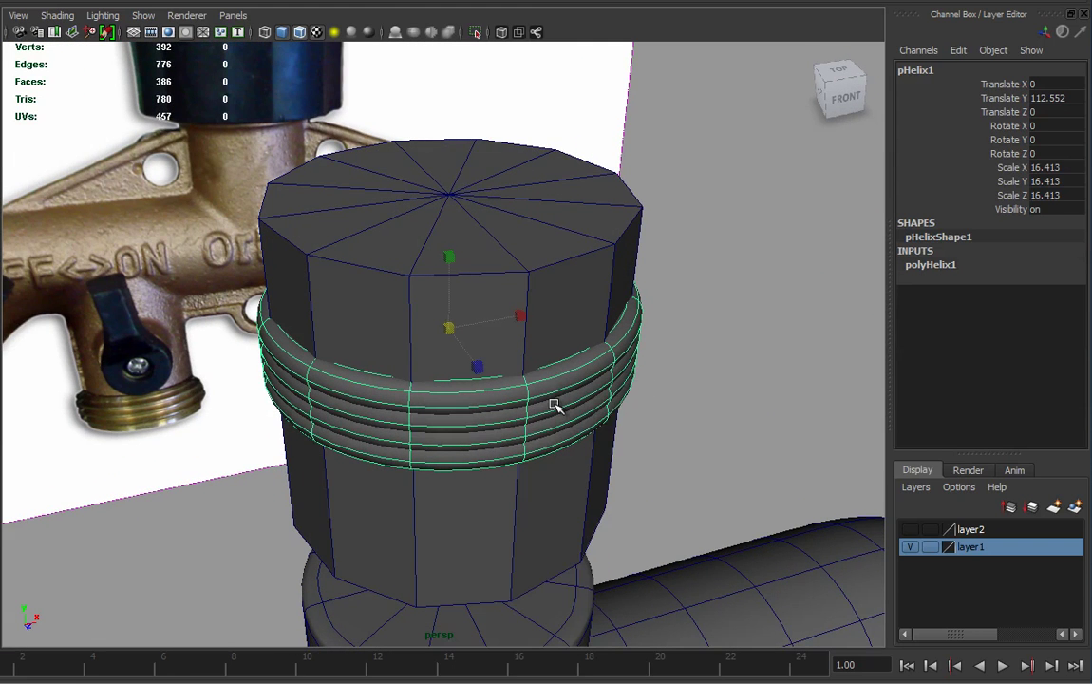
Step: Try subtracting the helix from the cylinder with a Boolean Difference, and undo it
{"action": "left_click", "coordinate": [525, 297]}
{"action": "left_click_drag", "start_coordinate": [585, 312], "coordinate": [563, 320], "text": "alt"}
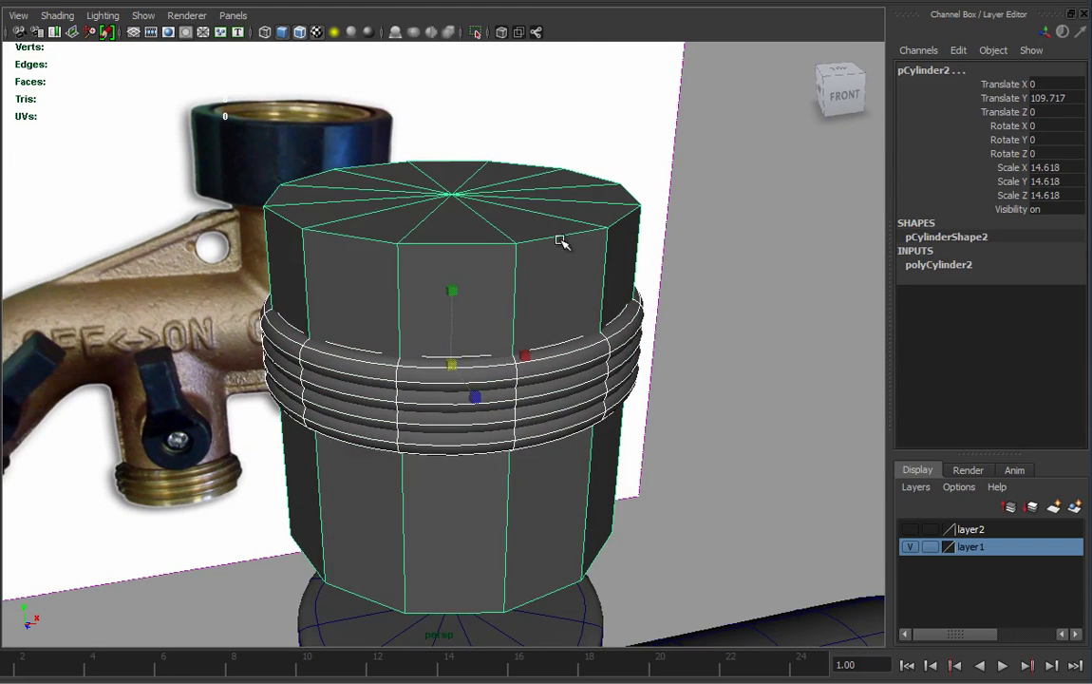
{"action": "left_click", "coordinate": [582, 366]}
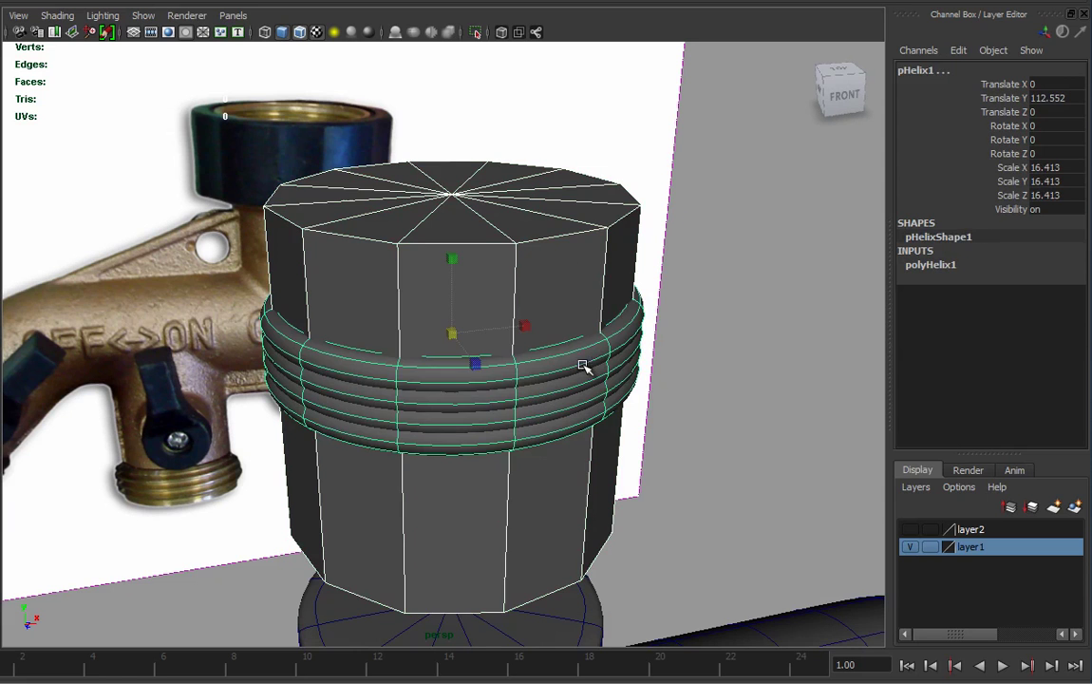
{"action": "left_click", "coordinate": [529, 263]}
{"action": "left_click", "coordinate": [571, 377], "text": "shift"}
{"action": "left_click", "coordinate": [287, 0]}
{"action": "mouse_move", "coordinate": [319, 0]}
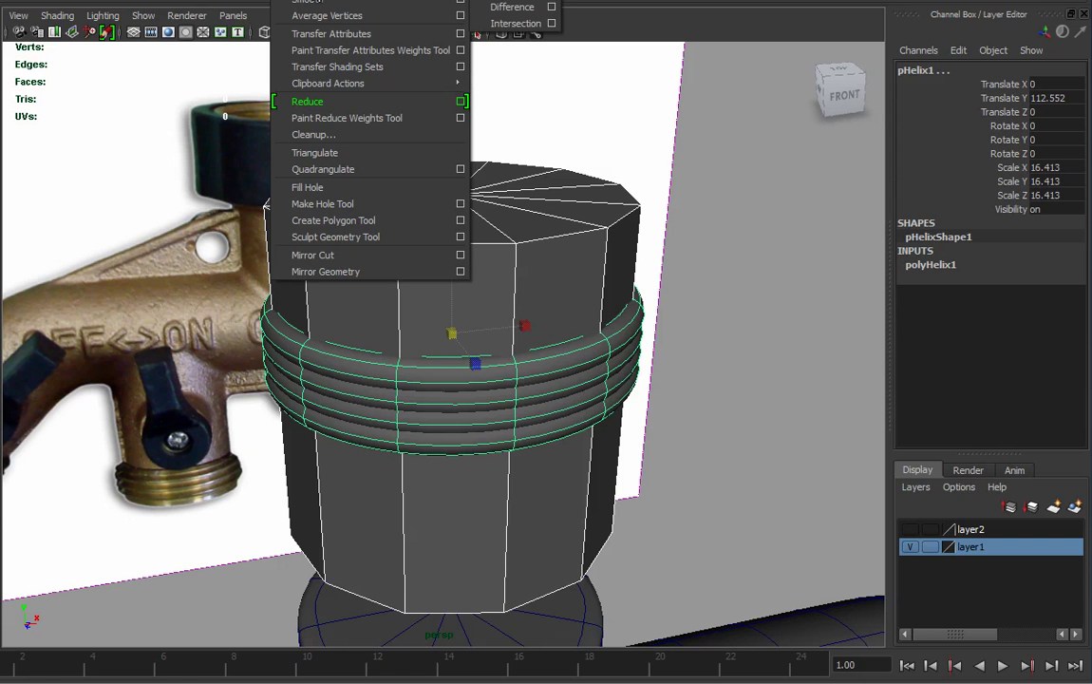
{"action": "left_click", "coordinate": [512, 7]}
{"action": "left_click_drag", "start_coordinate": [702, 444], "coordinate": [349, 406], "text": "alt"}
{"action": "key", "text": "ctrl+z"}
Step: Select only the helix and separate its coils by setting the height to 0.63 and the radius to 0.08
{"action": "right_click_drag", "start_coordinate": [349, 405], "coordinate": [685, 426], "text": "alt"}
{"action": "left_click_drag", "start_coordinate": [609, 450], "coordinate": [631, 423], "text": "alt"}
{"action": "left_click_drag", "start_coordinate": [595, 351], "coordinate": [575, 414], "text": "alt"}
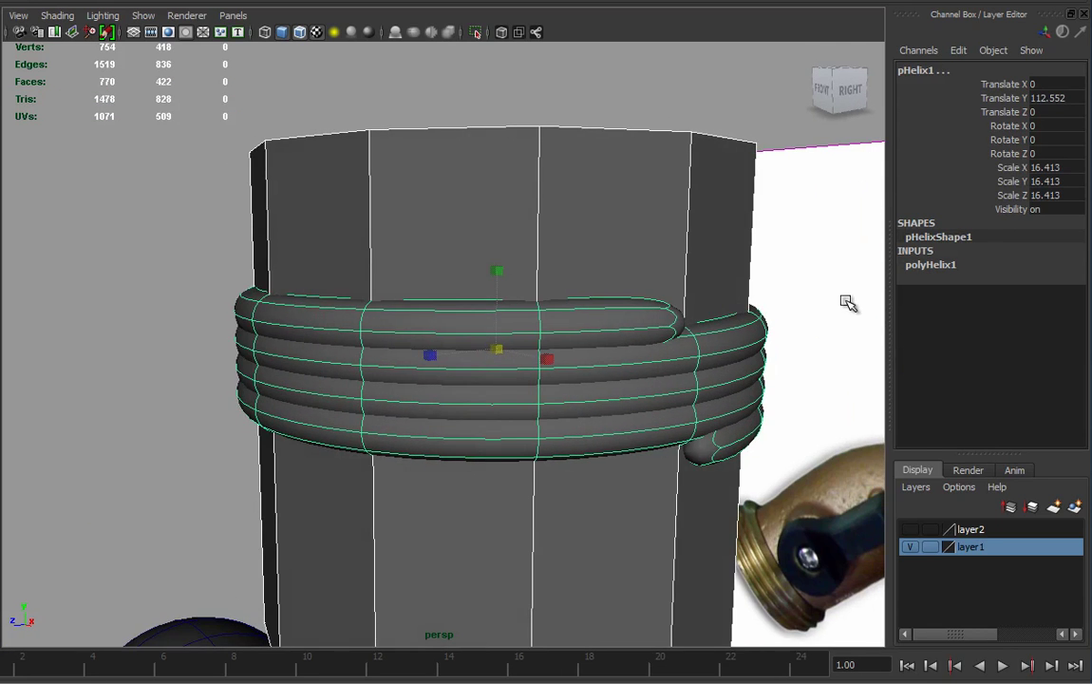
{"action": "left_click", "coordinate": [668, 340]}
{"action": "left_click", "coordinate": [928, 275]}
{"action": "left_click", "coordinate": [912, 293]}
{"action": "middle_click_drag", "start_coordinate": [736, 378], "coordinate": [760, 383]}
{"action": "left_click_drag", "start_coordinate": [760, 383], "coordinate": [708, 406], "text": "alt"}
{"action": "middle_click_drag", "start_coordinate": [714, 448], "coordinate": [710, 447]}
{"action": "left_click", "coordinate": [940, 321]}
{"action": "middle_click_drag", "start_coordinate": [760, 406], "coordinate": [756, 408]}
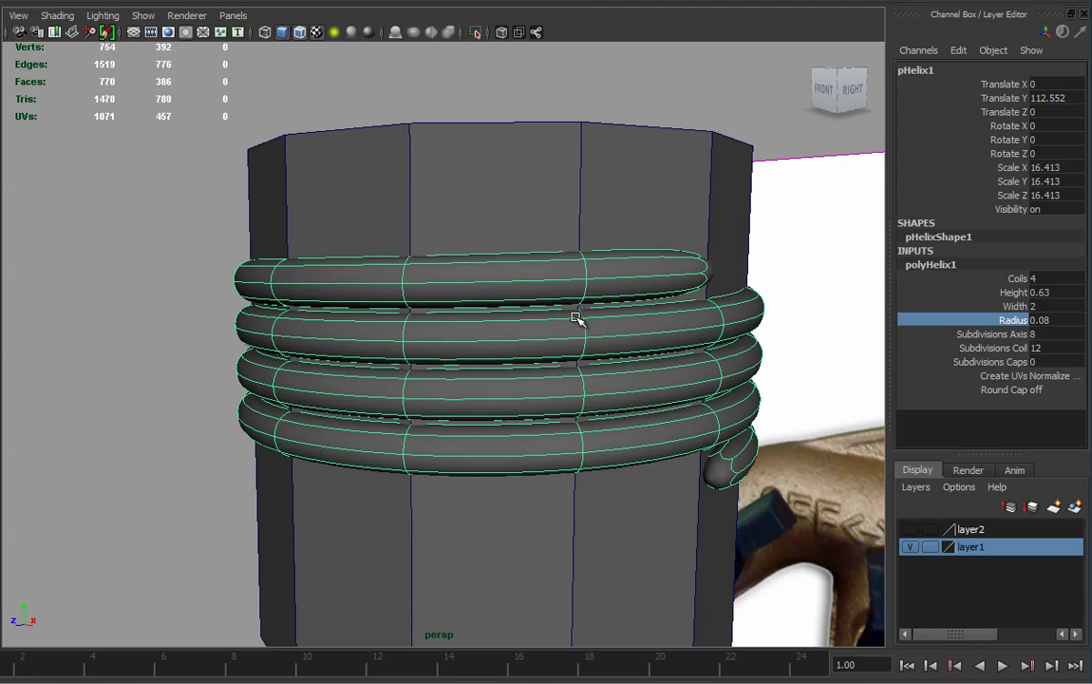
Step: Select the cylinder and the helix together and delete their construction history
{"action": "mouse_move", "coordinate": [560, 339]}
{"action": "left_mouse_down", "text": "alt"}
{"action": "mouse_move", "coordinate": [617, 397]}
{"action": "mouse_move", "coordinate": [763, 397]}
{"action": "mouse_move", "coordinate": [540, 387]}
{"action": "mouse_move", "coordinate": [560, 397]}
{"action": "mouse_move", "coordinate": [556, 350]}
{"action": "left_mouse_up", "text": "alt"}
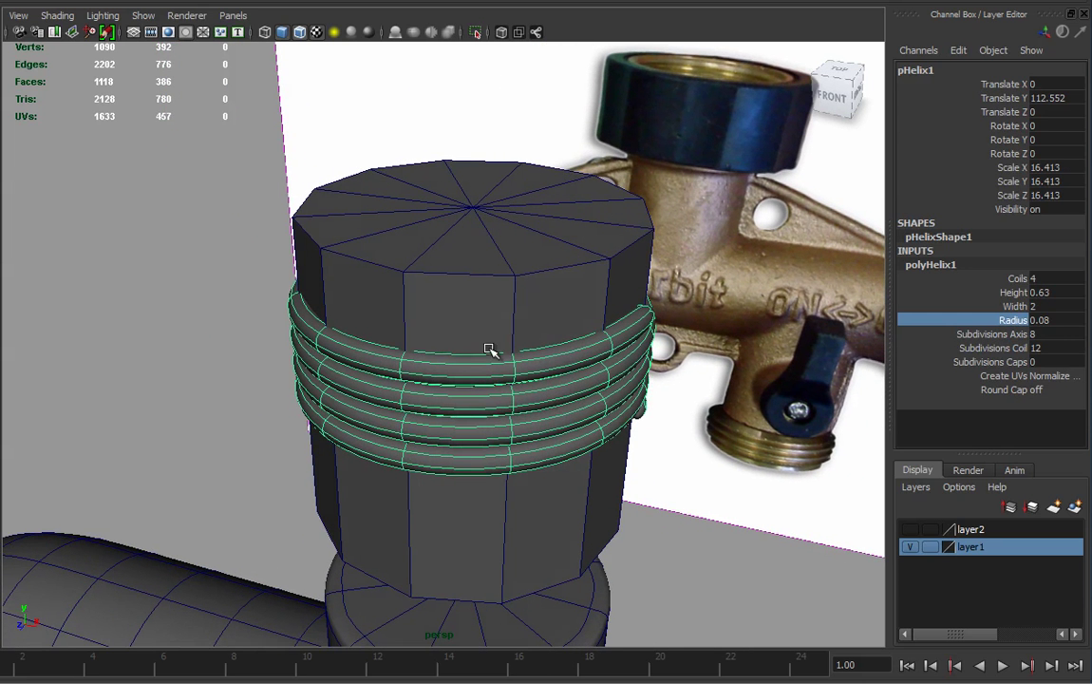
{"action": "left_click", "coordinate": [518, 314]}
{"action": "left_click", "coordinate": [532, 409], "text": "shift"}
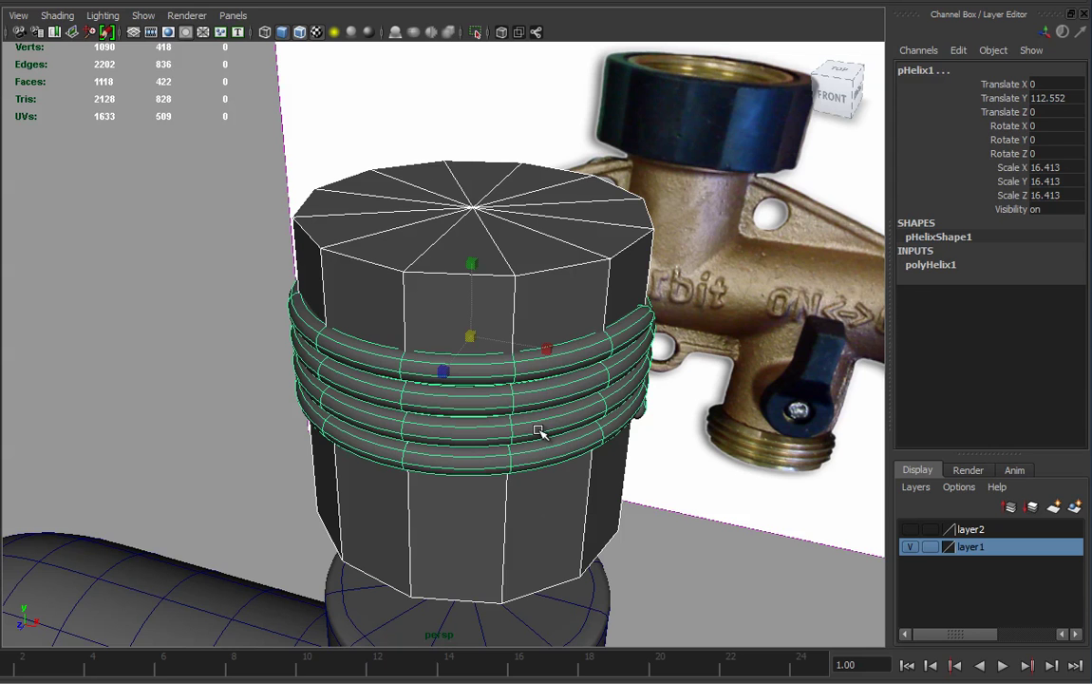
{"action": "key", "text": "alt+shift+d"}
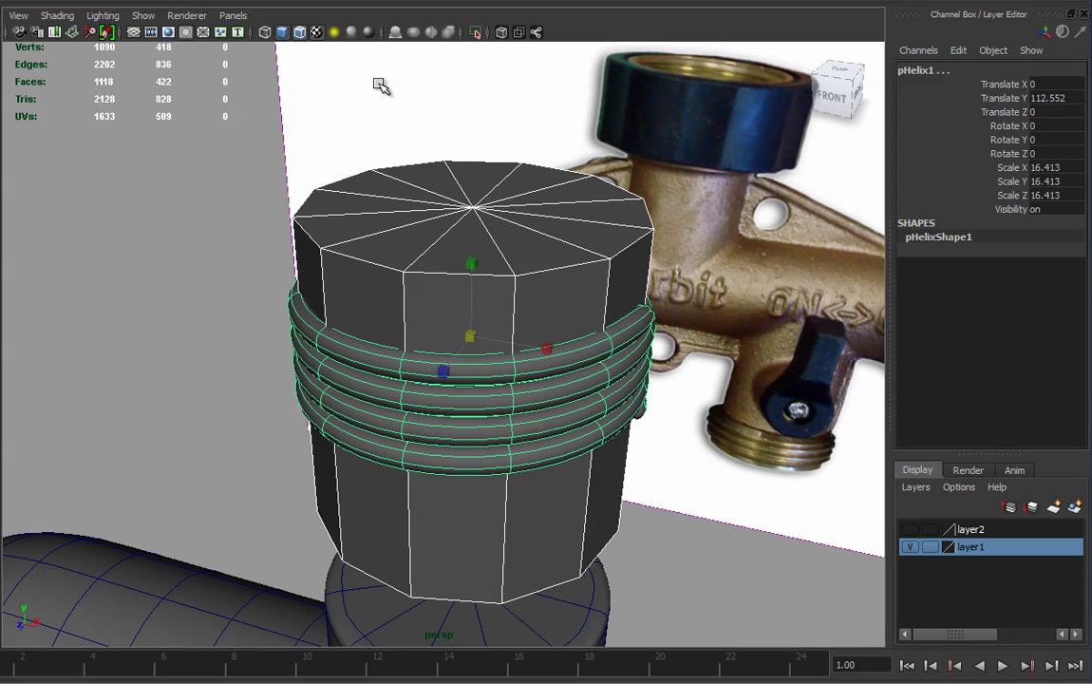
Step: Subtract the helix from the cylinder with a Boolean Difference and inspect the cut grooves around it
{"action": "left_click", "coordinate": [285, 0]}
{"action": "mouse_move", "coordinate": [319, 0]}
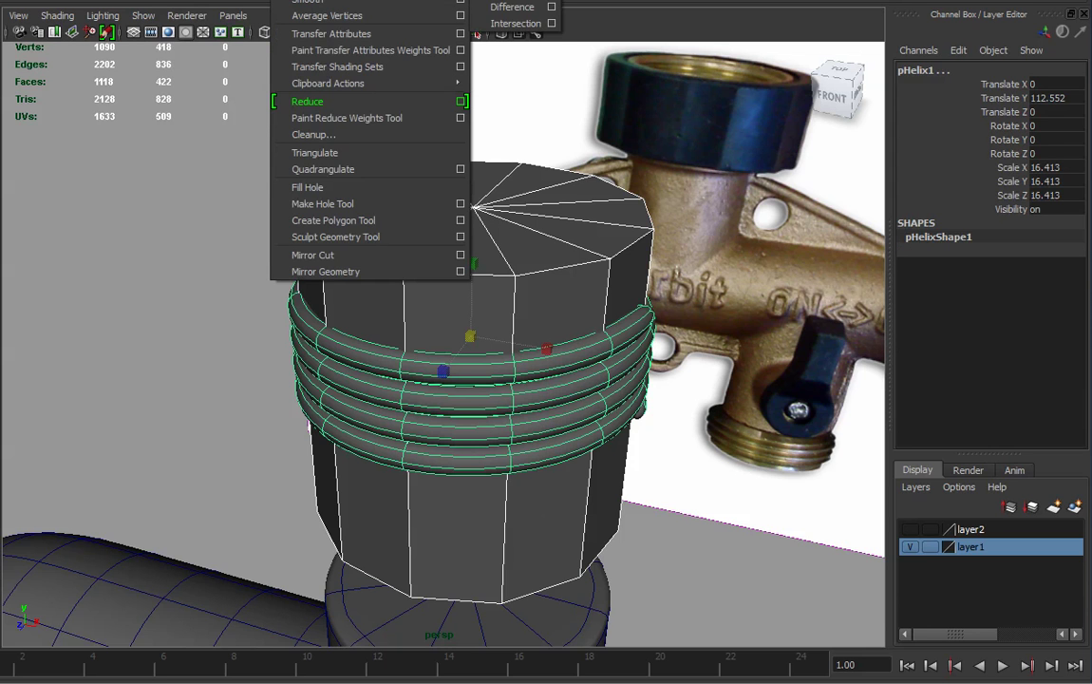
{"action": "left_click", "coordinate": [493, 8]}
{"action": "left_click_drag", "start_coordinate": [570, 372], "coordinate": [638, 384], "text": "alt"}
{"action": "left_click_drag", "start_coordinate": [662, 385], "coordinate": [659, 387], "text": "alt"}
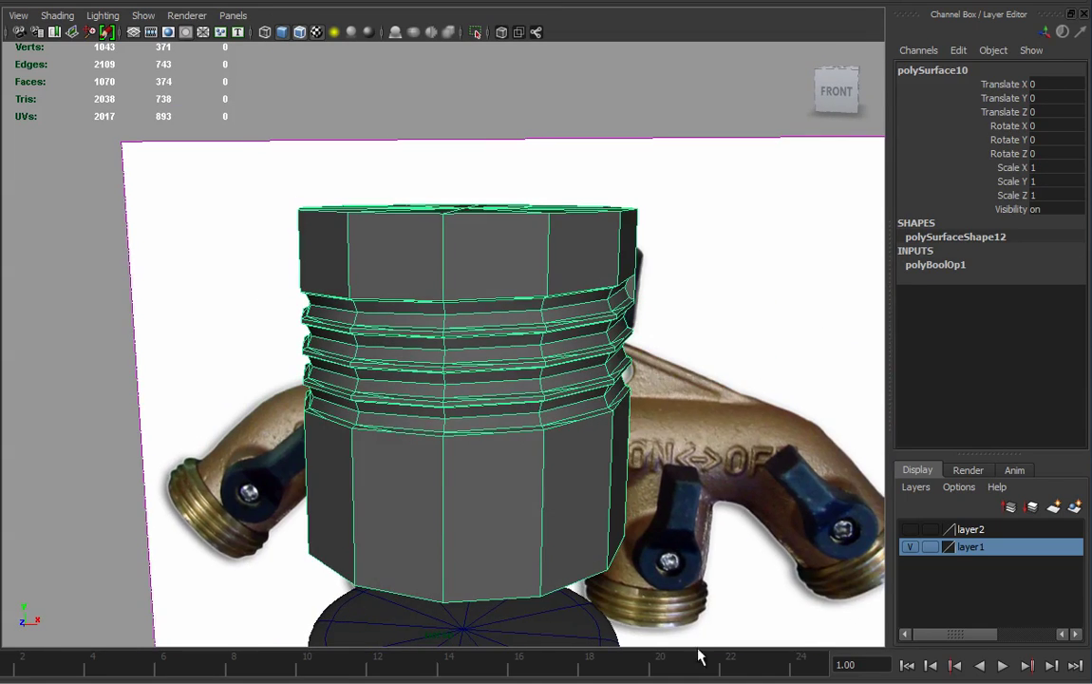
{"action": "left_click_drag", "start_coordinate": [529, 458], "coordinate": [546, 331], "text": "alt"}
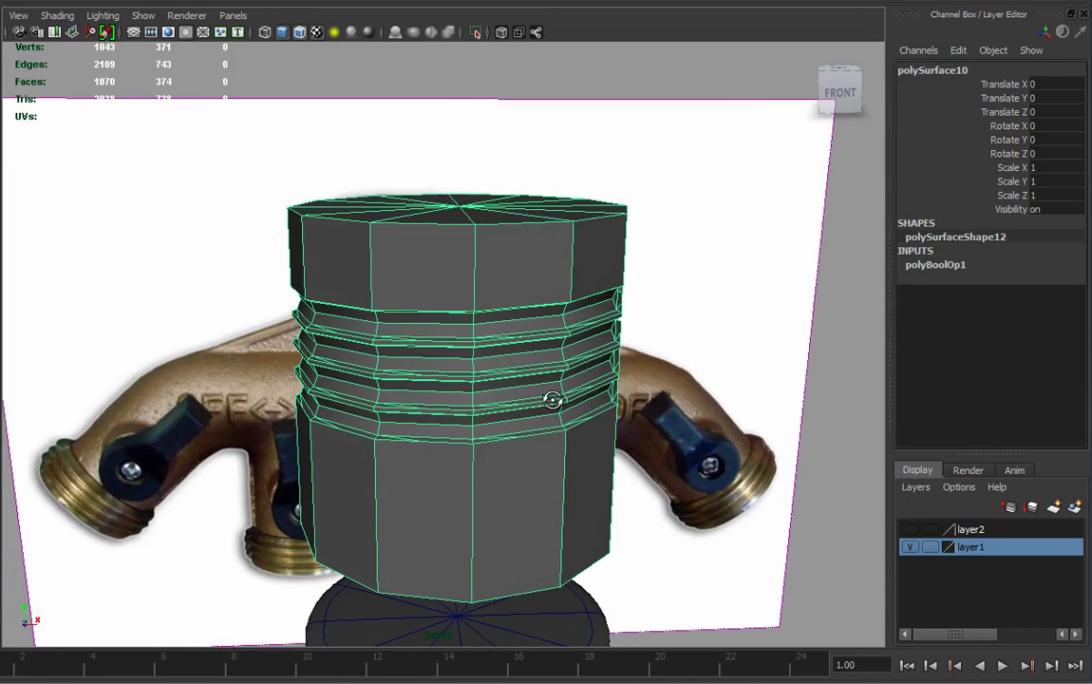
{"action": "left_click_drag", "start_coordinate": [623, 393], "coordinate": [510, 417], "text": "alt"}
Step: Select the stray diagonal edges along the upper side of the thread ridges all around the cylinder and delete them
{"action": "right_click_drag", "start_coordinate": [510, 417], "coordinate": [698, 436], "text": "alt"}
{"action": "middle_click_drag", "start_coordinate": [698, 437], "coordinate": [634, 402], "text": "alt"}
{"action": "left_click_drag", "start_coordinate": [575, 393], "coordinate": [519, 343], "text": "alt"}
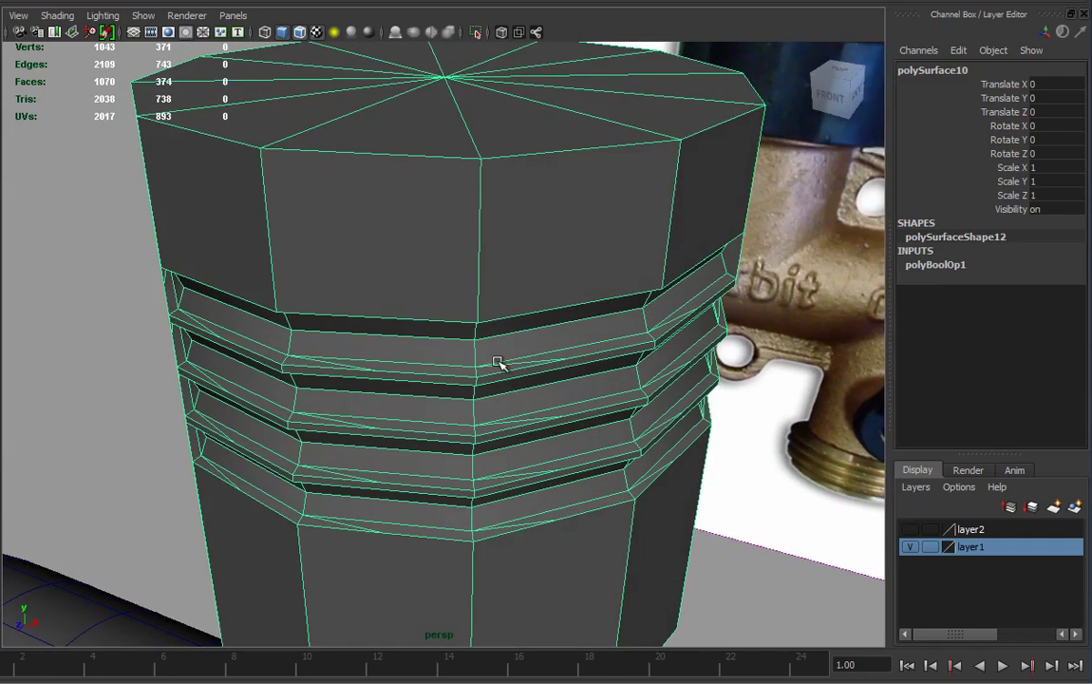
{"action": "right_click_drag", "start_coordinate": [479, 412], "coordinate": [576, 414], "text": "alt"}
{"action": "left_click_drag", "start_coordinate": [576, 414], "coordinate": [532, 365], "text": "alt"}
{"action": "right_click_drag", "start_coordinate": [532, 366], "coordinate": [534, 328]}
{"action": "left_click", "coordinate": [547, 372]}
{"action": "left_click", "coordinate": [547, 459], "text": "shift"}
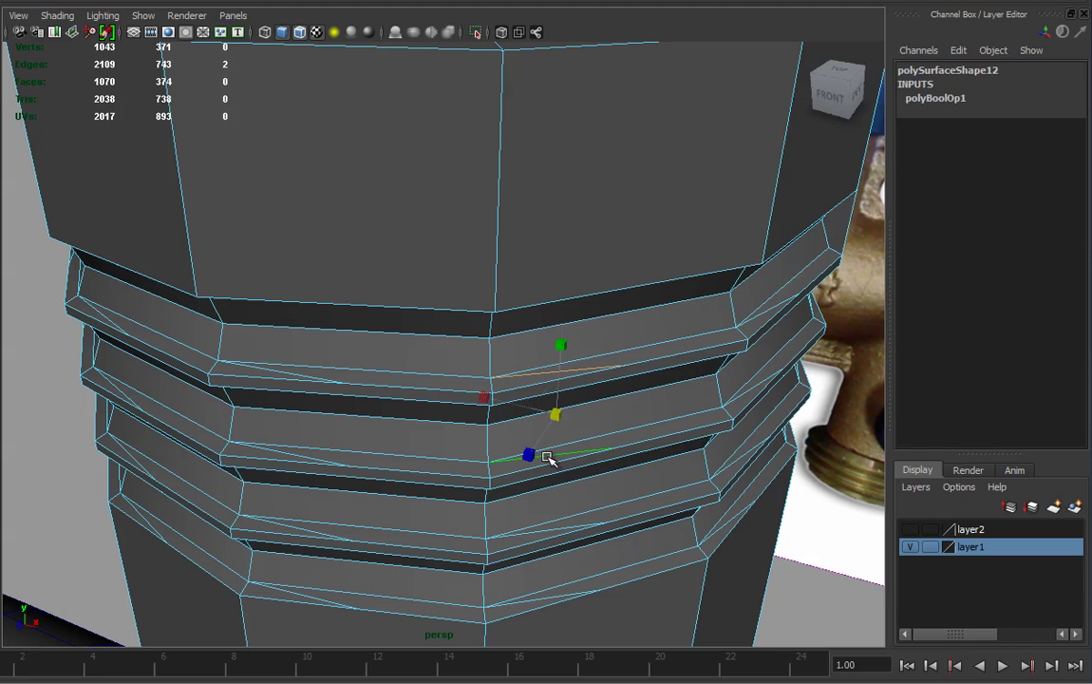
{"action": "left_click", "coordinate": [556, 527], "text": "shift"}
{"action": "left_click", "coordinate": [520, 600], "text": "shift"}
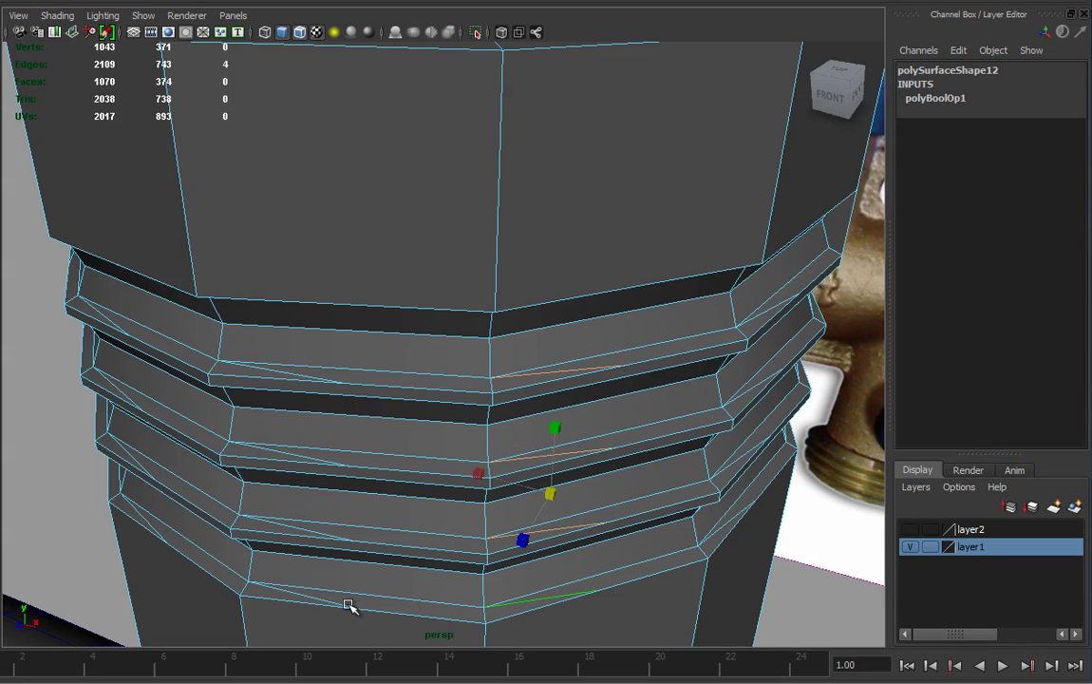
{"action": "left_click", "coordinate": [307, 597], "text": "shift"}
{"action": "left_click", "coordinate": [294, 529], "text": "shift"}
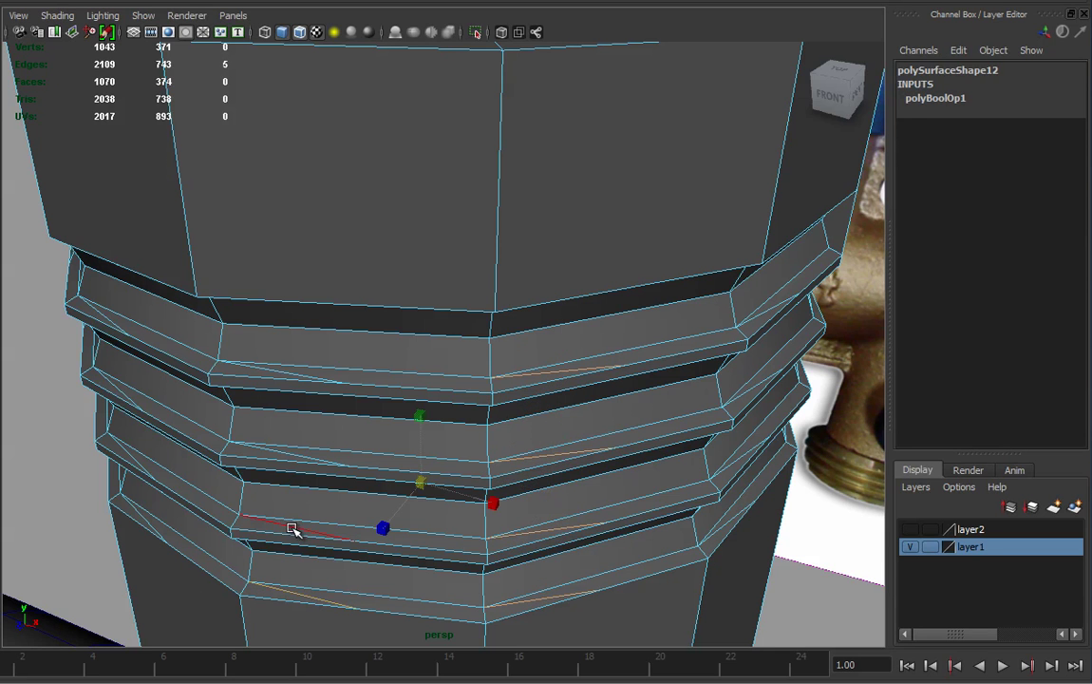
{"action": "left_click", "coordinate": [295, 458], "text": "shift"}
{"action": "left_click_drag", "start_coordinate": [287, 373], "coordinate": [258, 425], "text": "alt"}
{"action": "left_click", "coordinate": [250, 414], "text": "shift"}
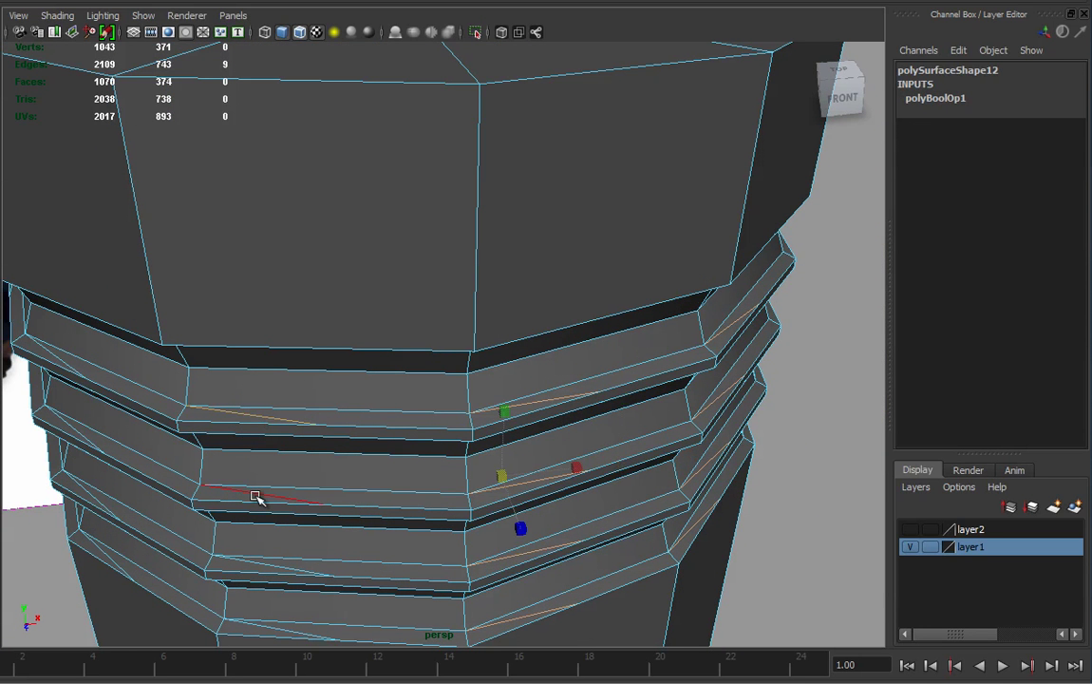
{"action": "left_click", "coordinate": [268, 567], "text": "shift"}
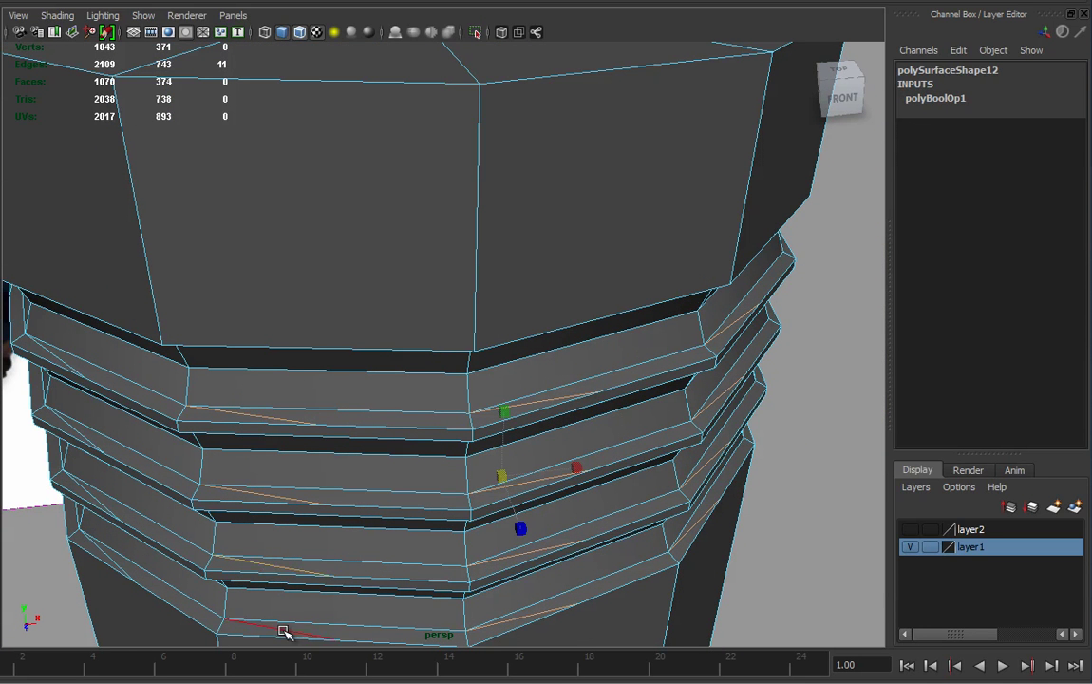
{"action": "left_click", "coordinate": [283, 630], "text": "shift"}
{"action": "left_click_drag", "start_coordinate": [244, 523], "coordinate": [403, 495], "text": "alt"}
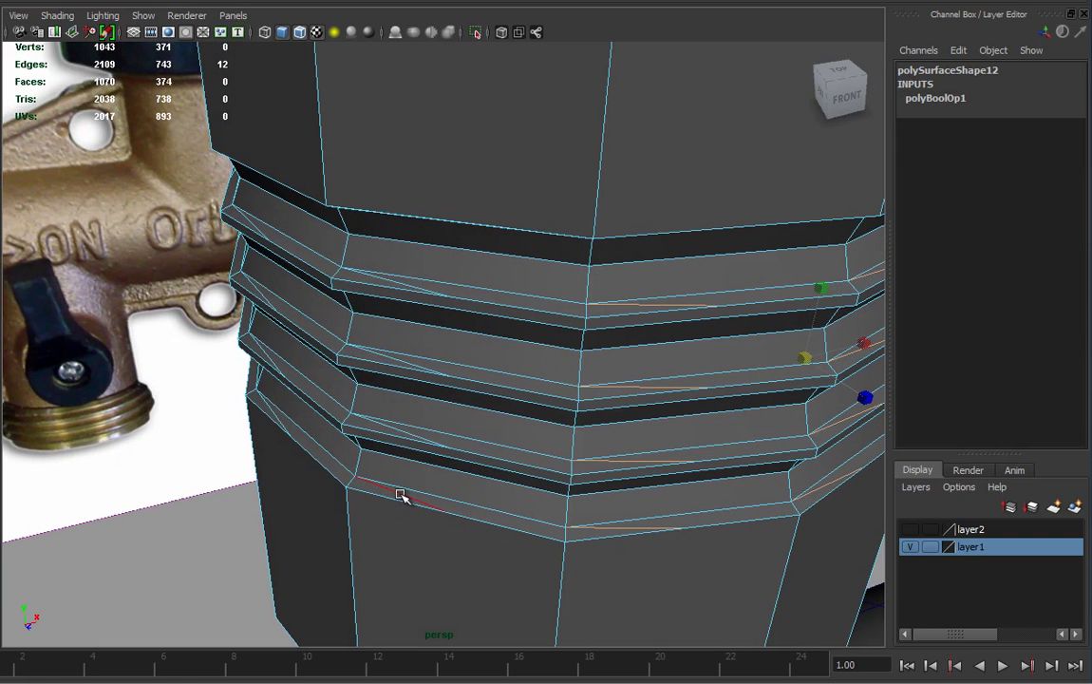
{"action": "left_click", "coordinate": [397, 429], "text": "shift"}
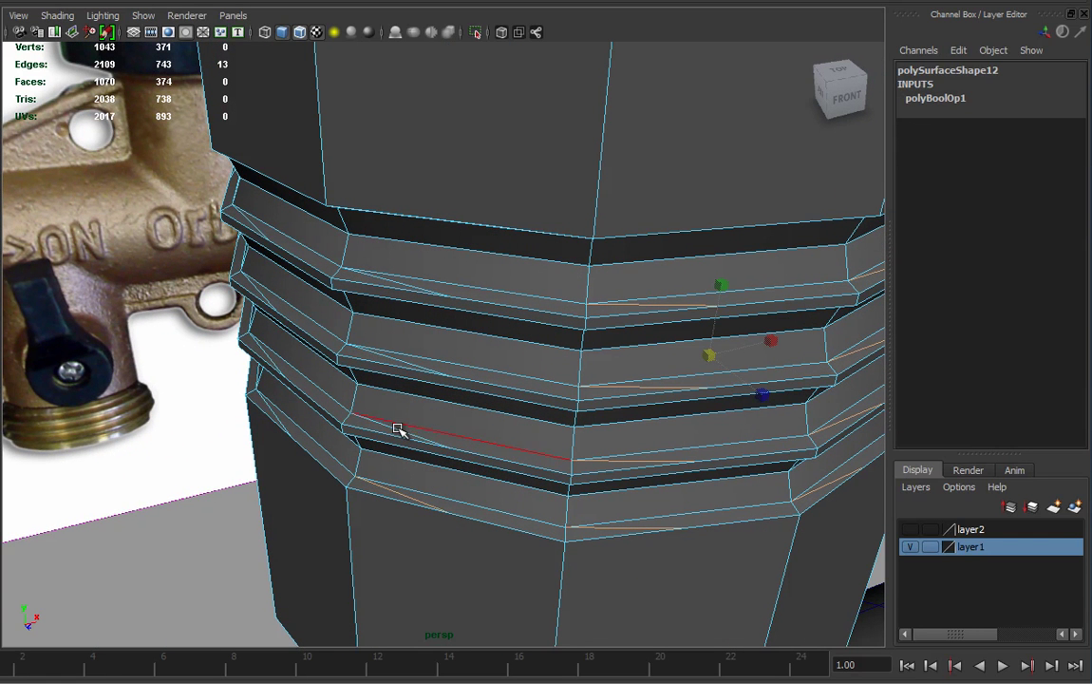
{"action": "left_click", "coordinate": [397, 358], "text": "shift"}
{"action": "left_click", "coordinate": [400, 282], "text": "shift"}
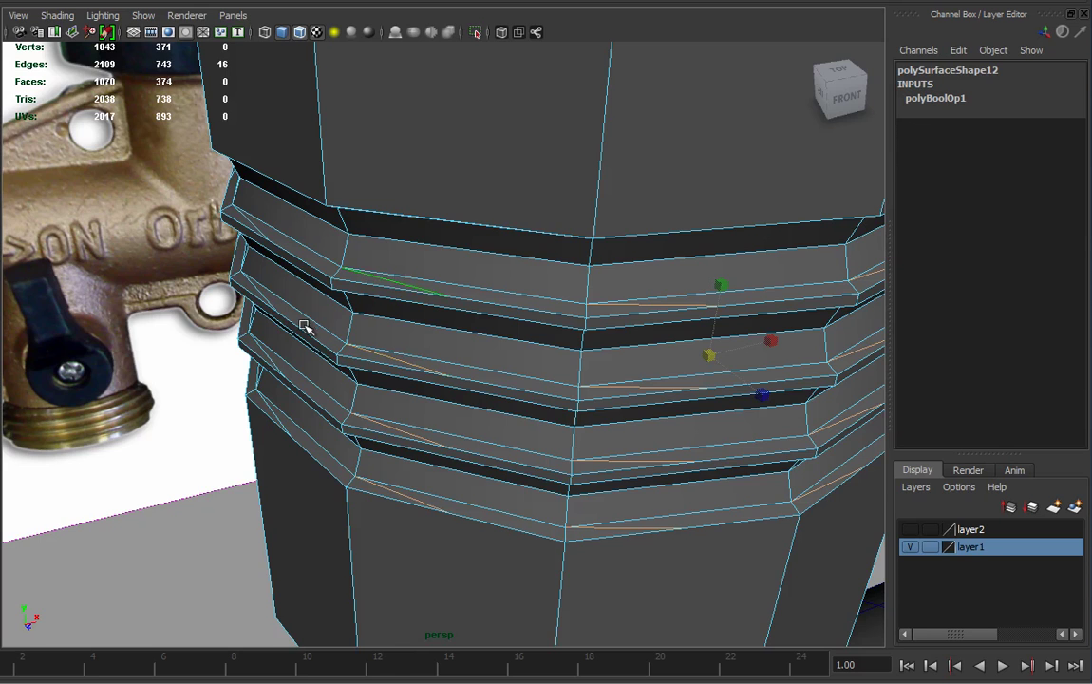
{"action": "left_click_drag", "start_coordinate": [351, 310], "coordinate": [401, 338], "text": "alt"}
{"action": "left_click", "coordinate": [328, 320], "text": "shift"}
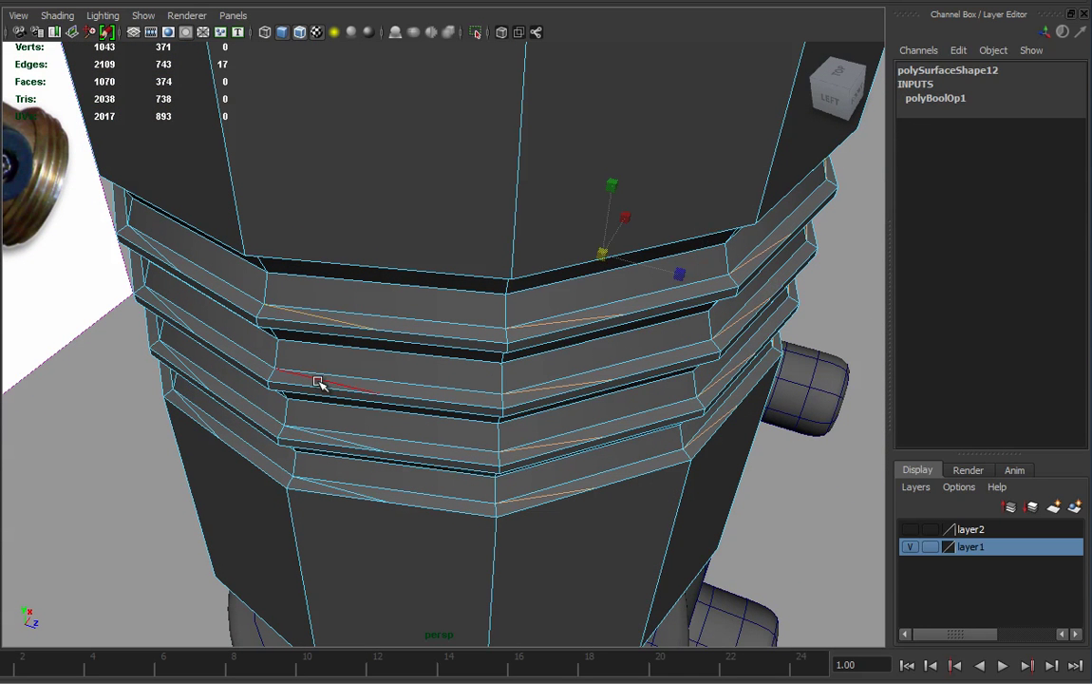
{"action": "left_click", "coordinate": [337, 439], "text": "shift"}
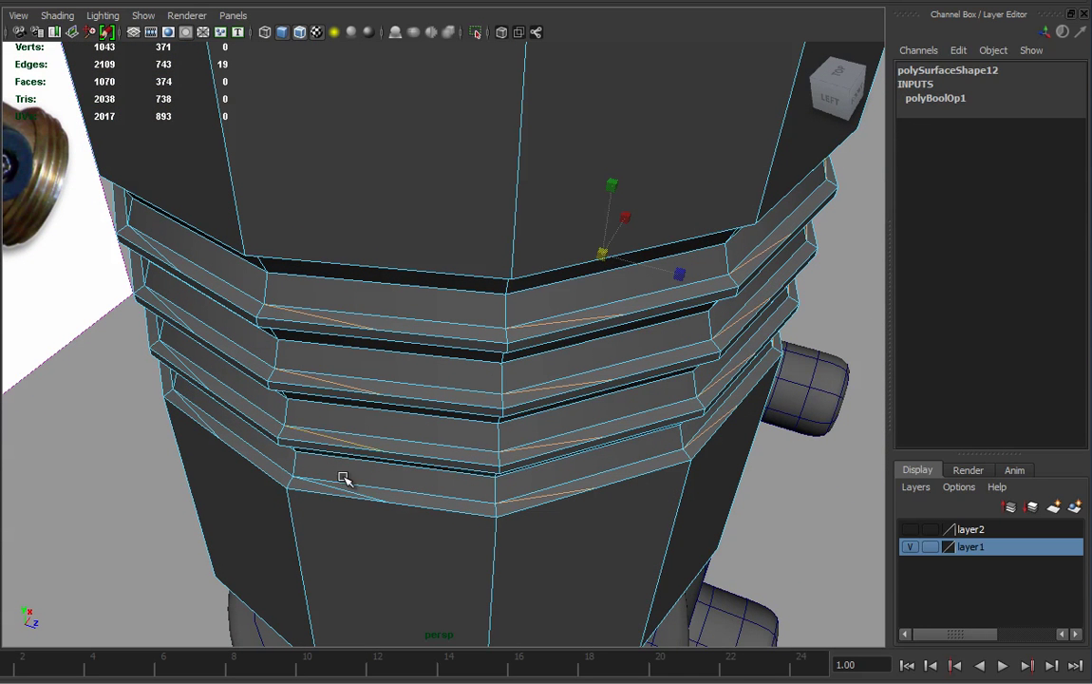
{"action": "left_click_drag", "start_coordinate": [261, 472], "coordinate": [338, 471], "text": "alt"}
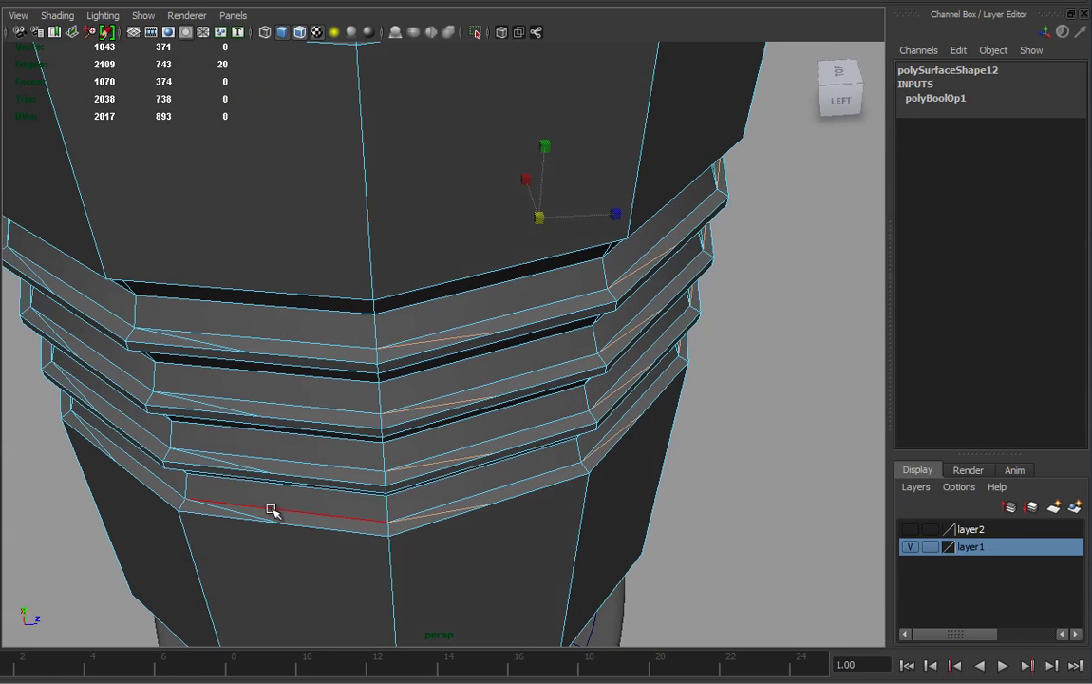
{"action": "left_click", "coordinate": [248, 514], "text": "shift"}
{"action": "left_click", "coordinate": [230, 459], "text": "shift"}
{"action": "left_click", "coordinate": [220, 405], "text": "shift"}
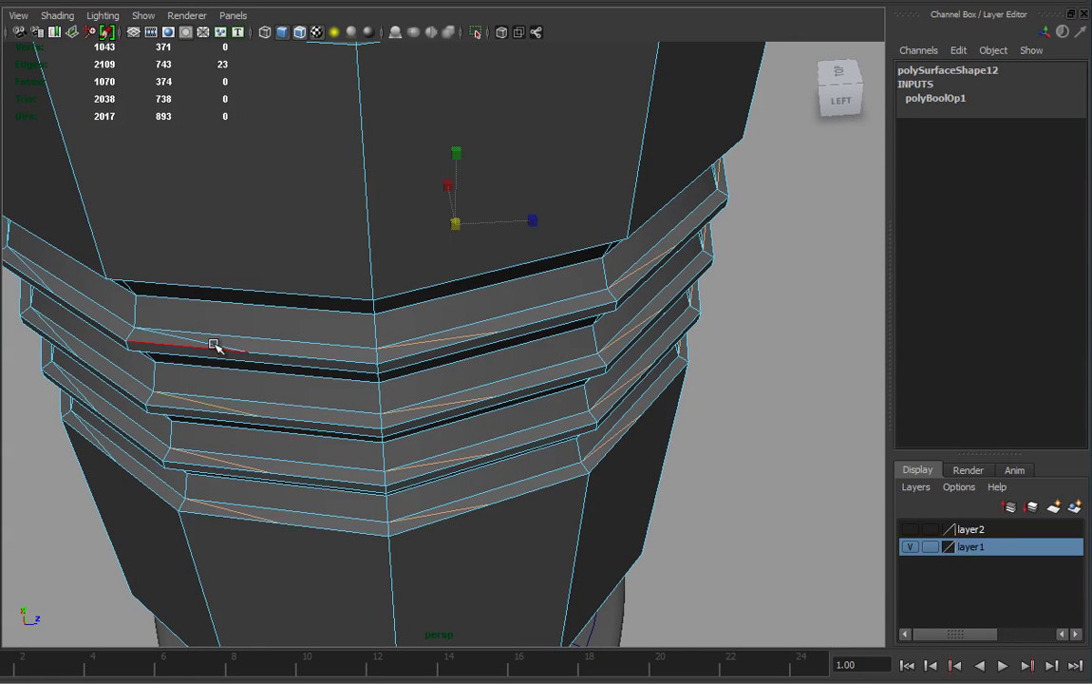
{"action": "right_click_drag", "start_coordinate": [238, 353], "coordinate": [150, 370], "text": "shift"}
Step: Delete the selected diagonal edges on the underside of the thread ridges
{"action": "left_click_drag", "start_coordinate": [638, 460], "coordinate": [424, 421], "text": "alt"}
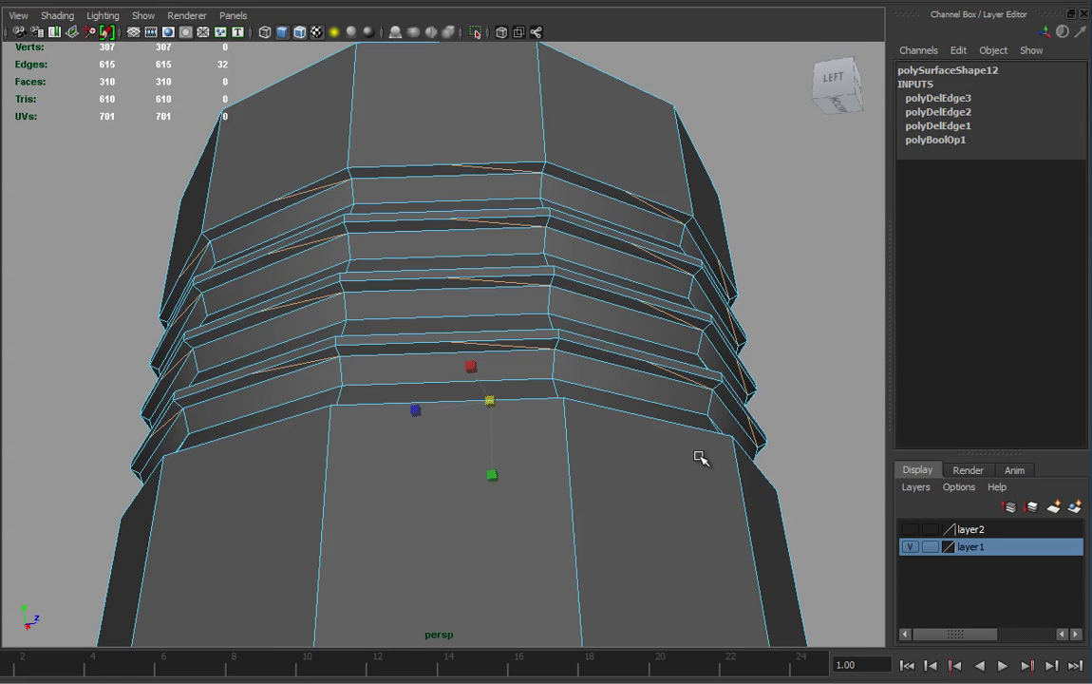
{"action": "left_click_drag", "start_coordinate": [700, 458], "coordinate": [646, 466], "text": "alt"}
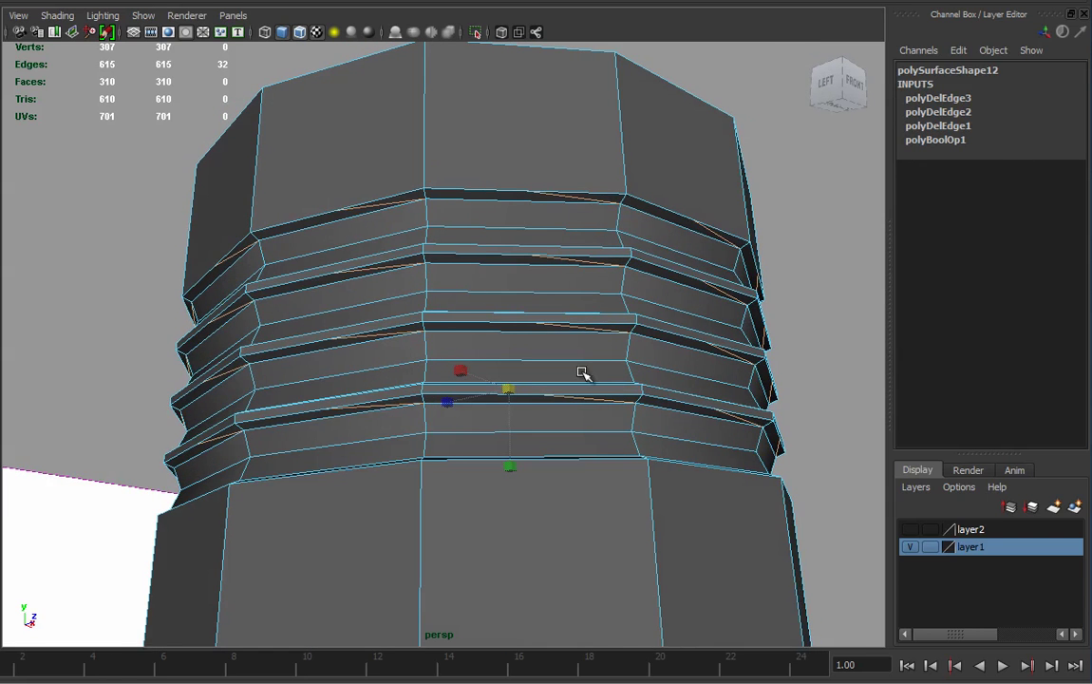
{"action": "left_click_drag", "start_coordinate": [522, 253], "coordinate": [646, 437], "text": "alt"}
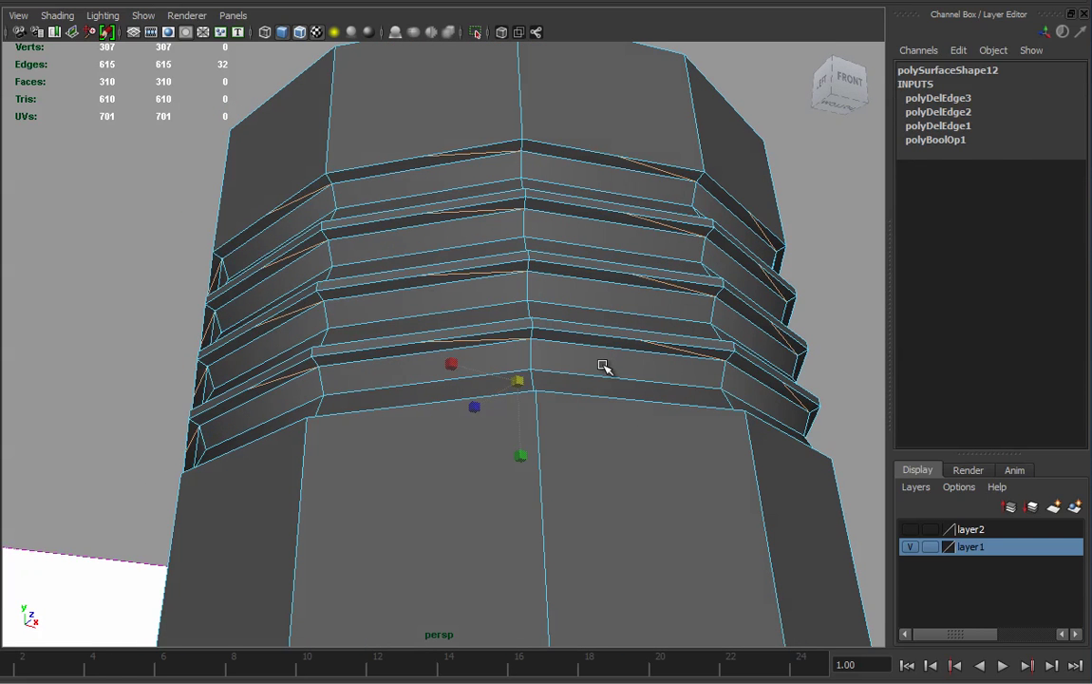
{"action": "right_click_drag", "start_coordinate": [602, 366], "coordinate": [532, 383], "text": "shift"}
Step: Check the thread in smooth preview and collapse the stray short edge at the upper edge of the top groove
{"action": "left_click_drag", "start_coordinate": [576, 383], "coordinate": [476, 444], "text": "alt"}
{"action": "key", "text": "3"}
{"action": "left_click_drag", "start_coordinate": [653, 486], "coordinate": [787, 495], "text": "alt"}
{"action": "left_click", "coordinate": [608, 309]}
{"action": "key", "text": "1"}
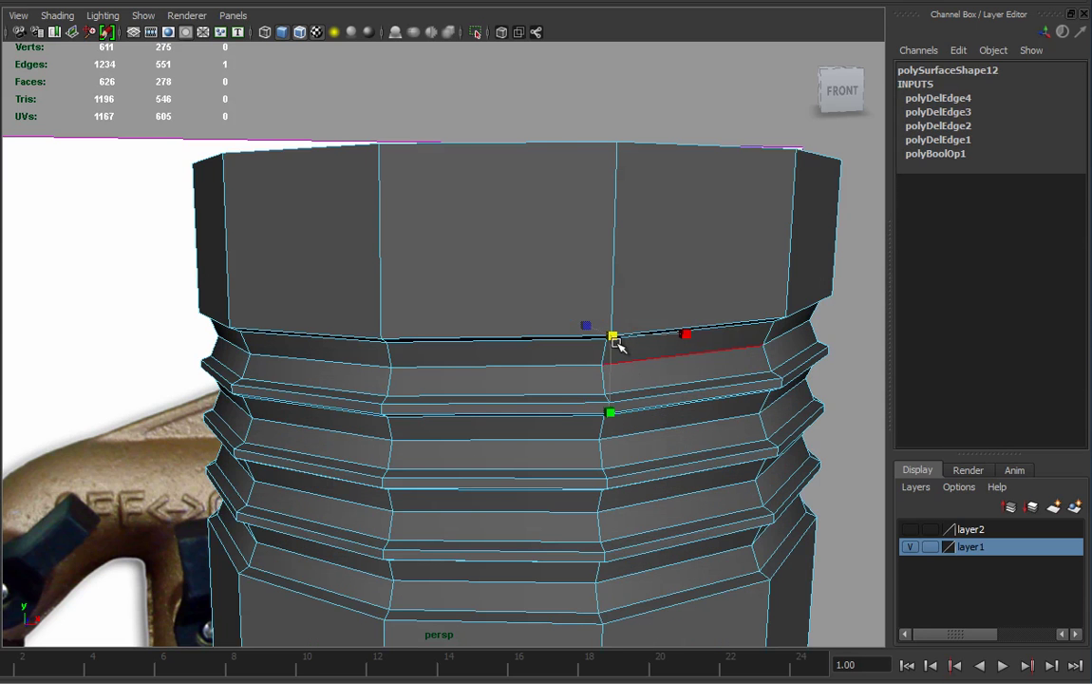
{"action": "left_click_drag", "start_coordinate": [670, 408], "coordinate": [559, 372], "text": "alt"}
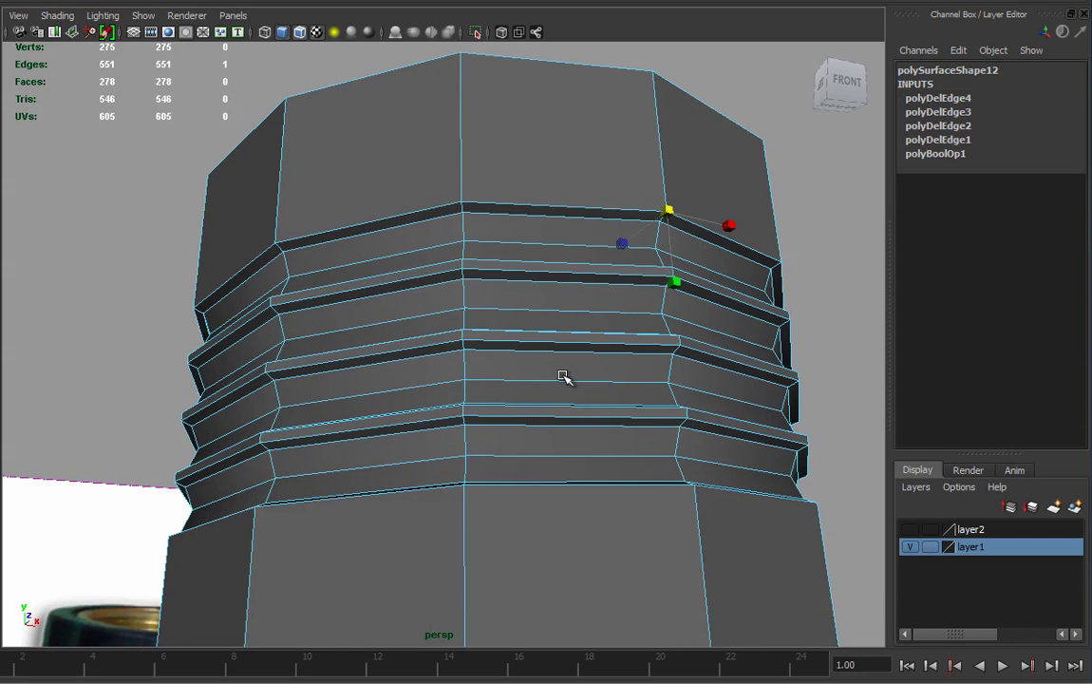
{"action": "key", "text": "3"}
{"action": "right_click", "coordinate": [633, 299], "text": "shift"}
{"action": "right_click_drag", "start_coordinate": [632, 299], "coordinate": [719, 263], "text": "shift"}
Step: Inspect the smoothed thread all around and collapse the remaining stray short edge on the front of a ridge
{"action": "left_click_drag", "start_coordinate": [641, 394], "coordinate": [798, 497], "text": "alt"}
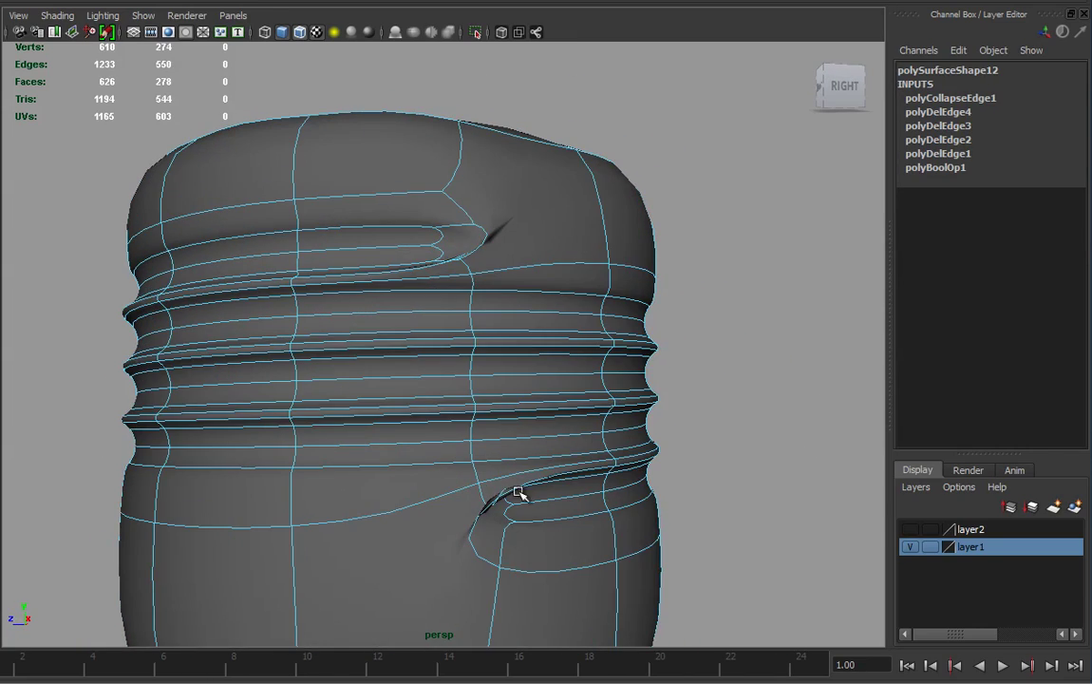
{"action": "left_click_drag", "start_coordinate": [576, 475], "coordinate": [602, 447], "text": "alt"}
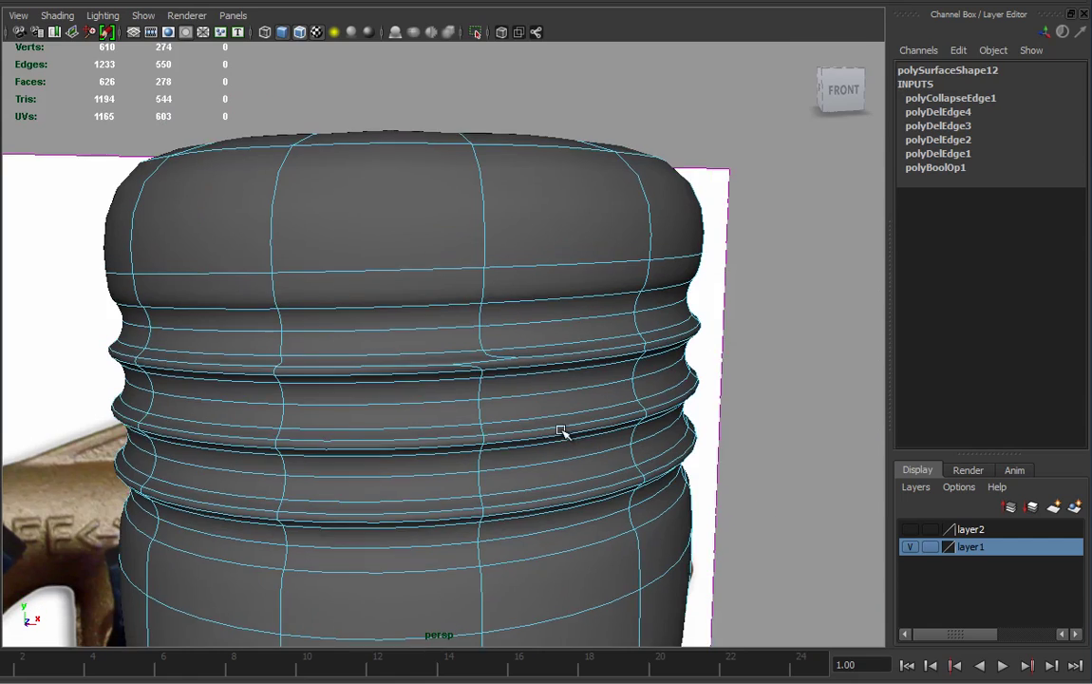
{"action": "scroll", "coordinate": [482, 426], "scroll_direction": "up", "scroll_amount": 2}
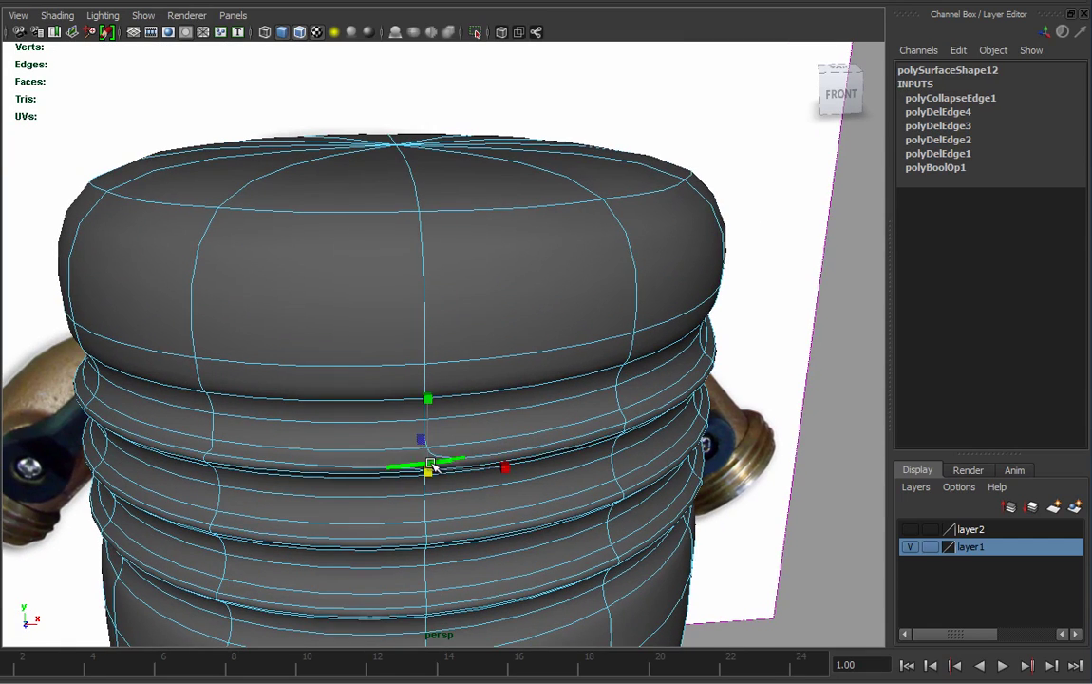
{"action": "key", "text": "g"}
{"action": "left_click_drag", "start_coordinate": [526, 570], "coordinate": [722, 509], "text": "alt"}
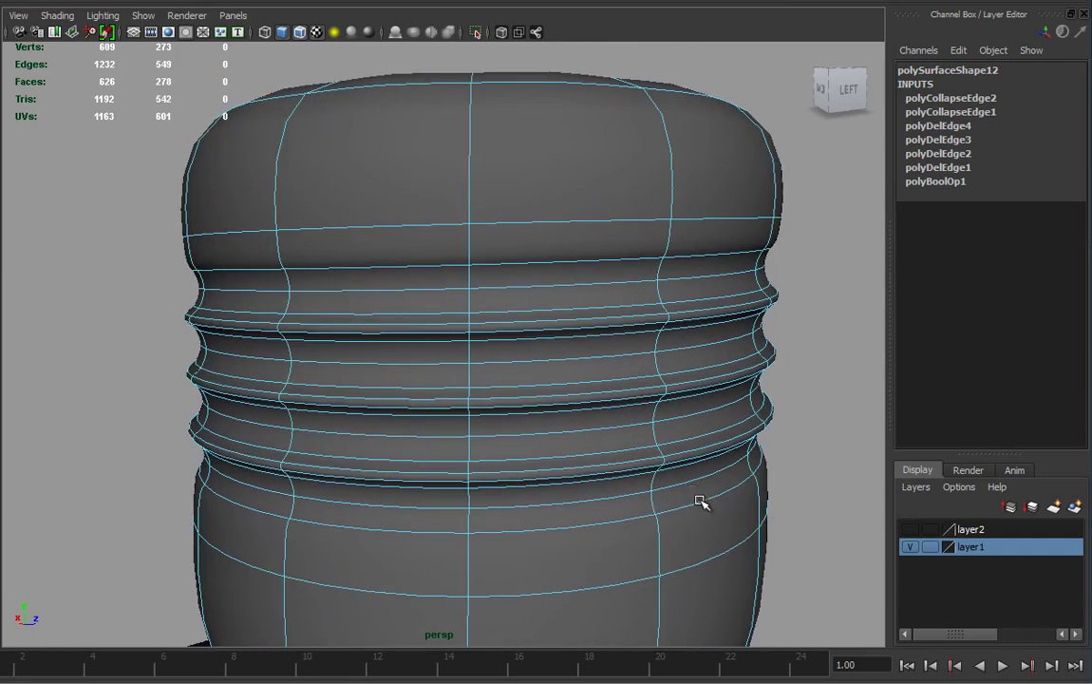
Step: Return the threaded cylinder to unsmoothed display and object mode, and compare it with the manifold reference photo
{"action": "key", "text": "1"}
{"action": "scroll", "coordinate": [501, 422], "scroll_direction": "down", "scroll_amount": 5}
{"action": "right_click_drag", "start_coordinate": [572, 357], "coordinate": [576, 358]}
{"action": "mouse_move", "coordinate": [685, 451]}
{"action": "left_mouse_down", "text": "alt"}
{"action": "mouse_move", "coordinate": [624, 517]}
{"action": "mouse_move", "coordinate": [514, 463]}
{"action": "mouse_move", "coordinate": [726, 463]}
{"action": "mouse_move", "coordinate": [544, 439]}
{"action": "mouse_move", "coordinate": [353, 296]}
{"action": "mouse_move", "coordinate": [551, 475]}
{"action": "left_mouse_up", "text": "alt"}
{"action": "scroll", "coordinate": [565, 418], "scroll_direction": "down", "scroll_amount": 7}
{"action": "left_click_drag", "start_coordinate": [564, 418], "coordinate": [71, 362], "text": "alt"}
{"action": "scroll", "coordinate": [418, 439], "scroll_direction": "up", "scroll_amount": 8}
{"action": "middle_click_drag", "start_coordinate": [555, 480], "coordinate": [475, 288], "text": "alt"}
{"action": "left_click_drag", "start_coordinate": [564, 408], "coordinate": [527, 349], "text": "alt"}
{"action": "left_click_drag", "start_coordinate": [528, 418], "coordinate": [540, 443], "text": "alt"}
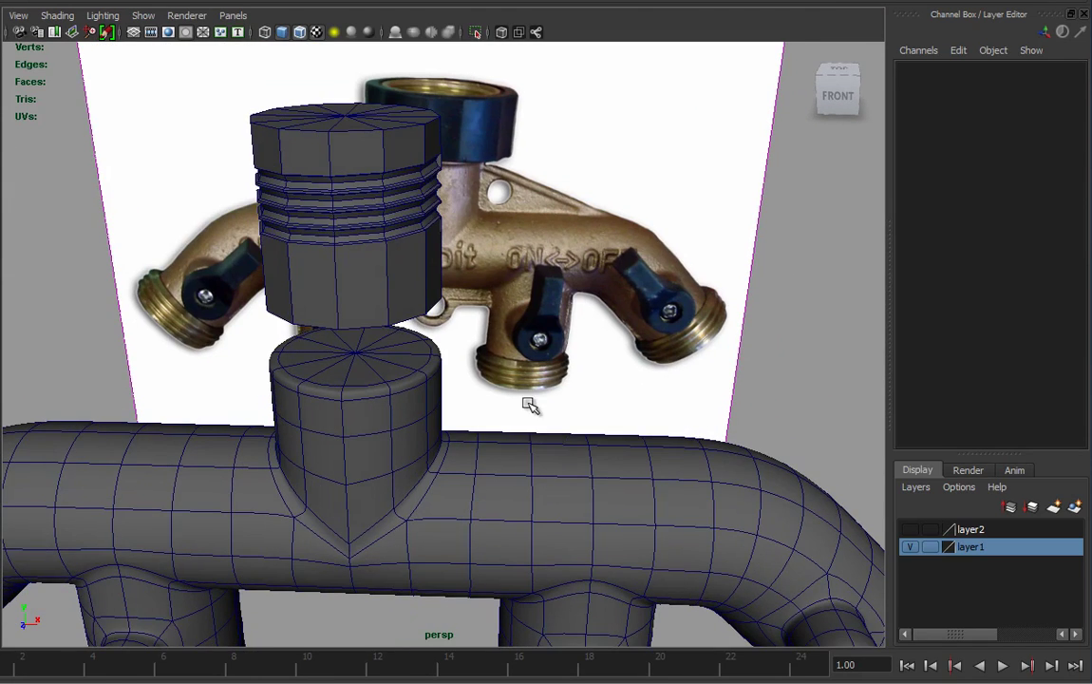
Step: Select the threaded cylinder and frame it in the front view
{"action": "left_click", "coordinate": [369, 154]}
{"action": "key", "text": "space"}
{"action": "left_click_drag", "start_coordinate": [369, 154], "coordinate": [367, 194]}
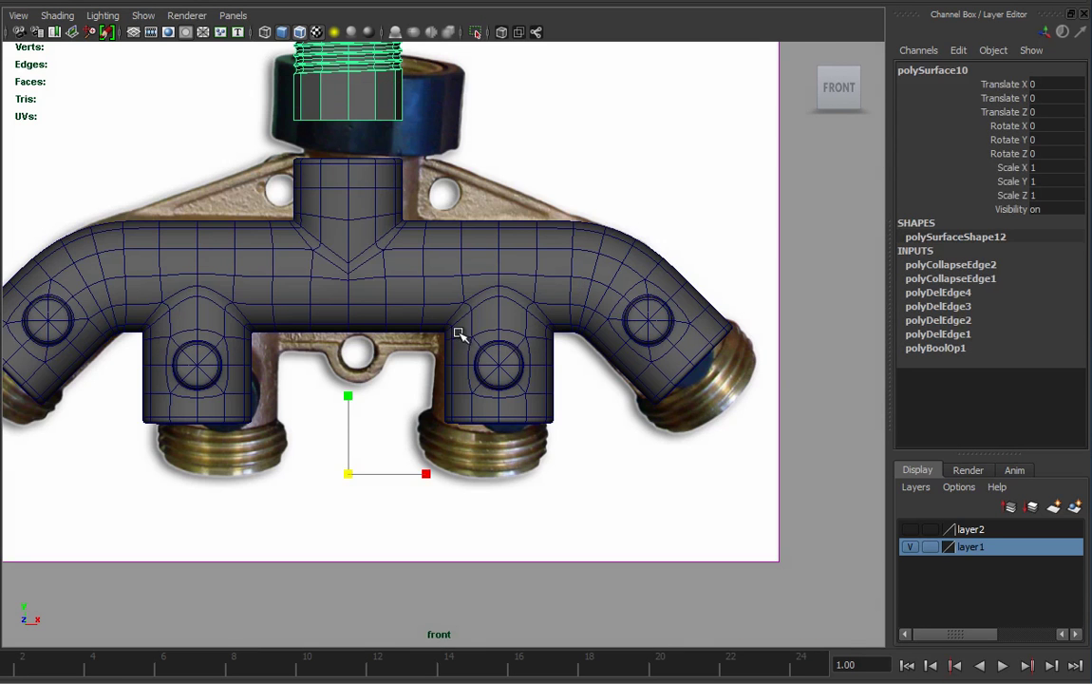
{"action": "key", "text": "f"}
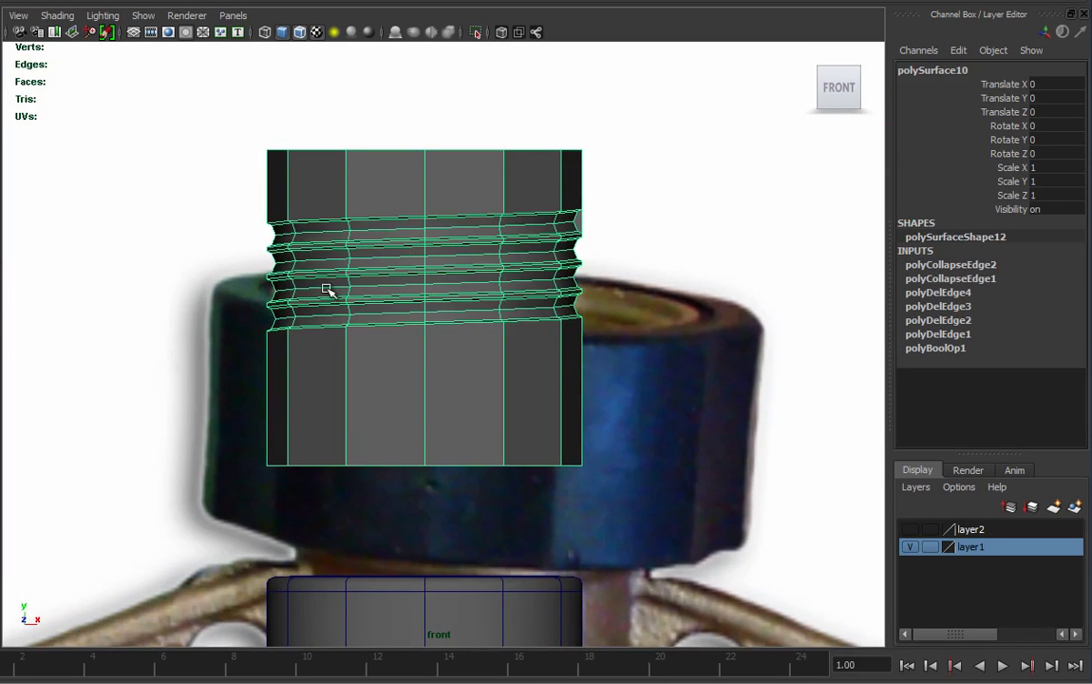
{"action": "middle_click_drag", "start_coordinate": [414, 244], "coordinate": [419, 254], "text": "alt"}
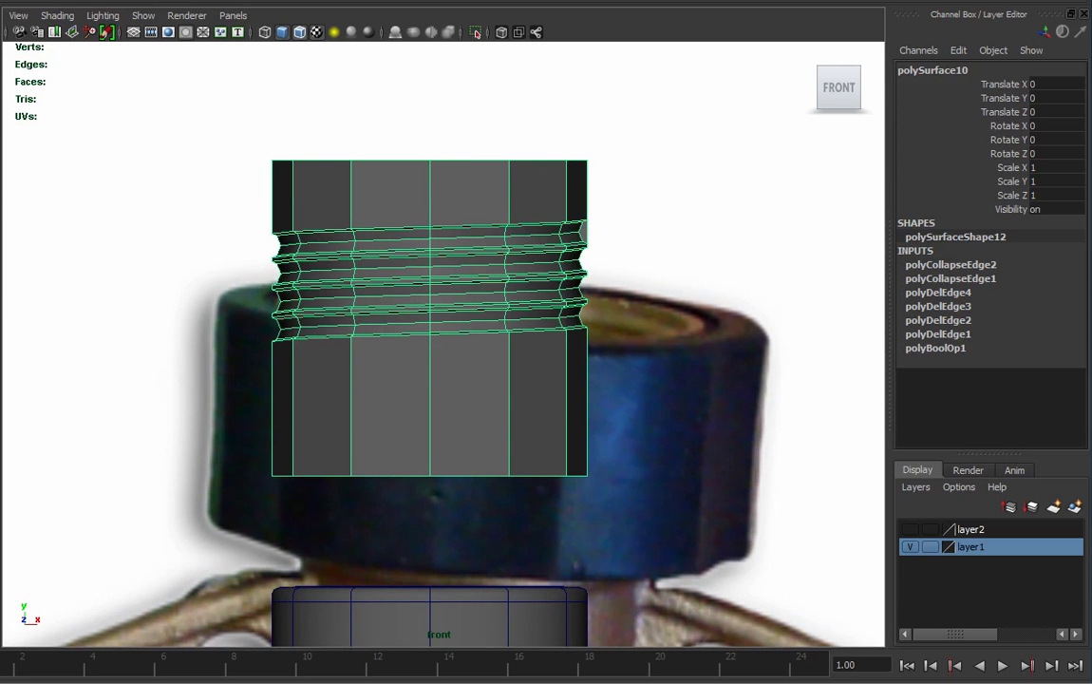
Step: Activate the Cut Faces Tool with interactive cut direction and Delete cut faces enabled
{"action": "left_click", "coordinate": [285, 1]}
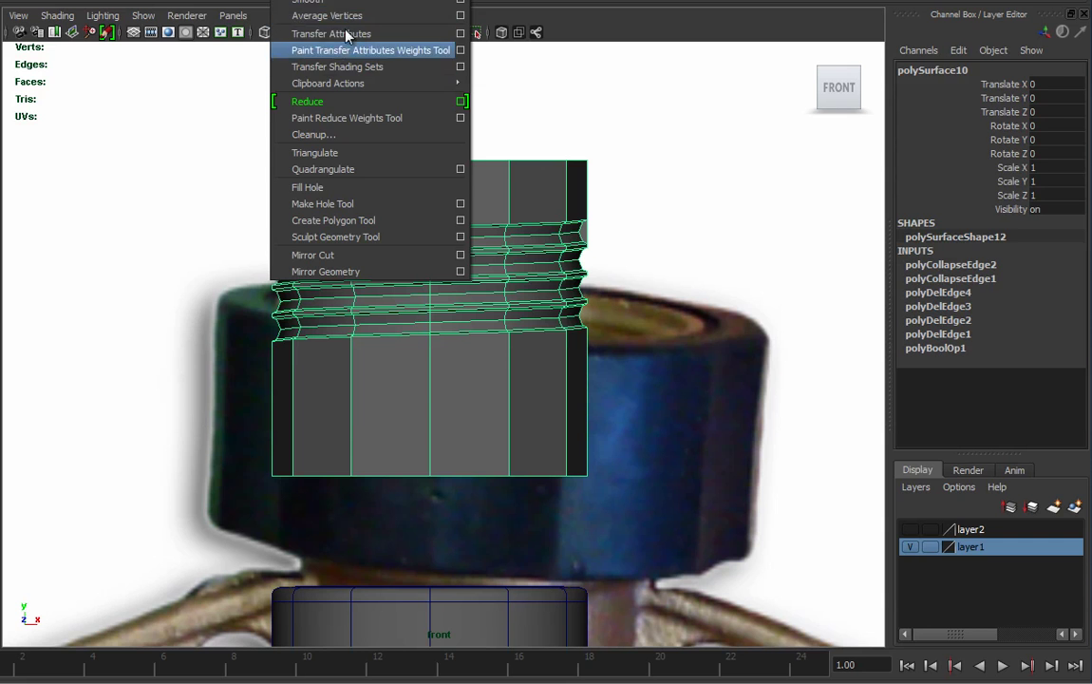
{"action": "mouse_move", "coordinate": [327, 1]}
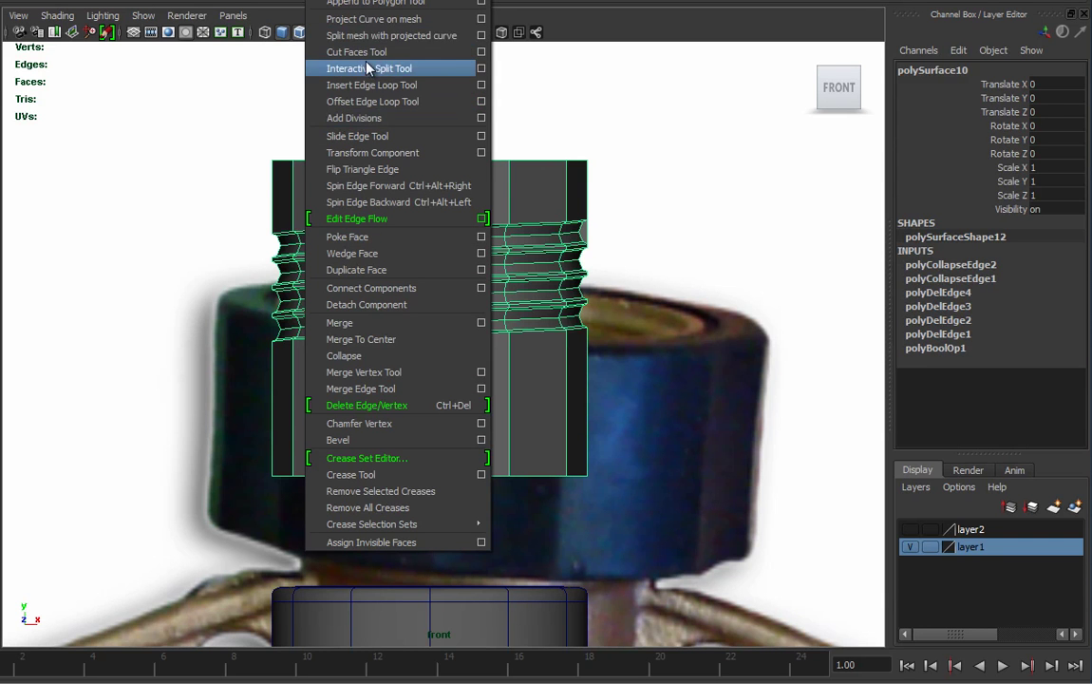
{"action": "left_click", "coordinate": [482, 52]}
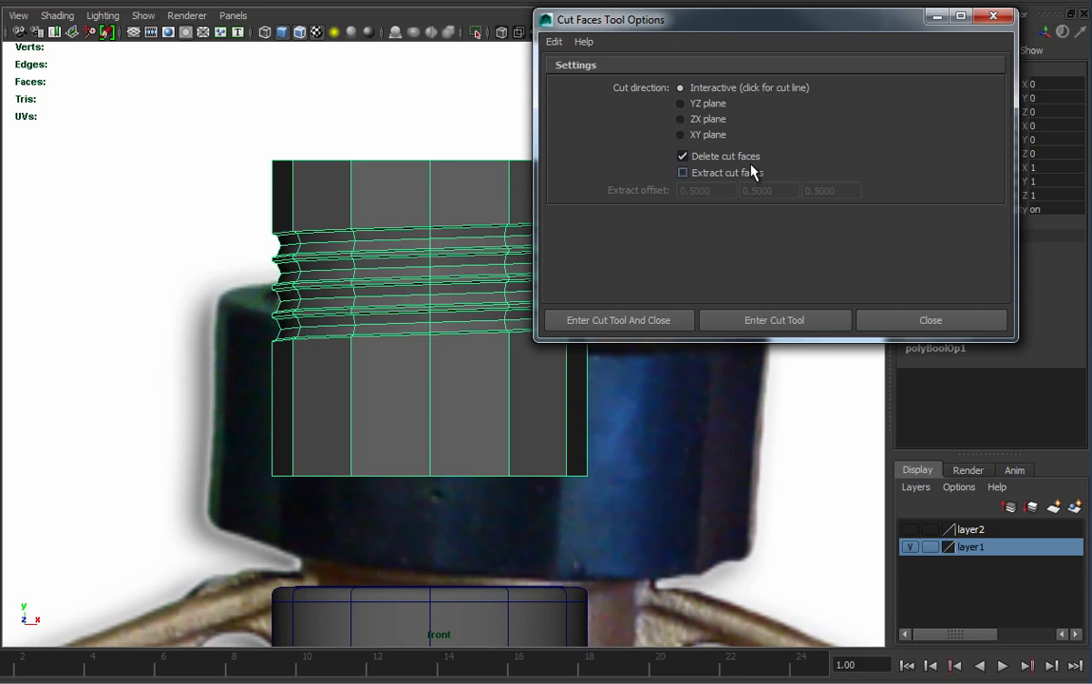
{"action": "left_click", "coordinate": [683, 318]}
{"action": "left_click", "coordinate": [632, 322]}
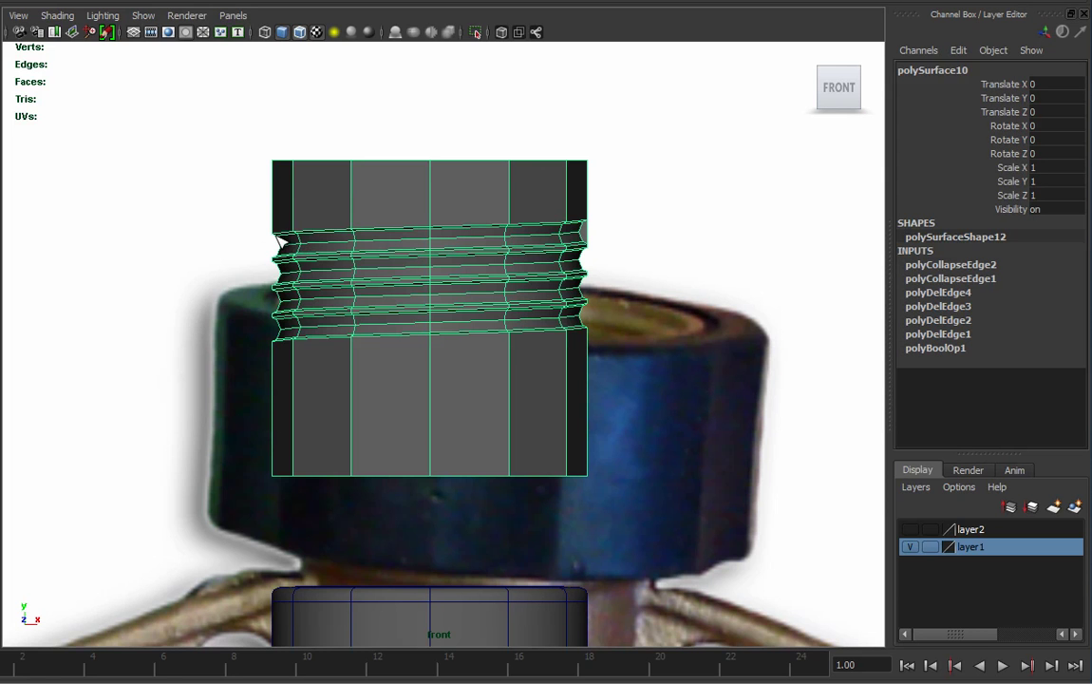
Step: Try a horizontal cut across the cylinder at the upper edge of the thread, and undo it
{"action": "left_click_drag", "start_coordinate": [276, 235], "coordinate": [517, 263]}
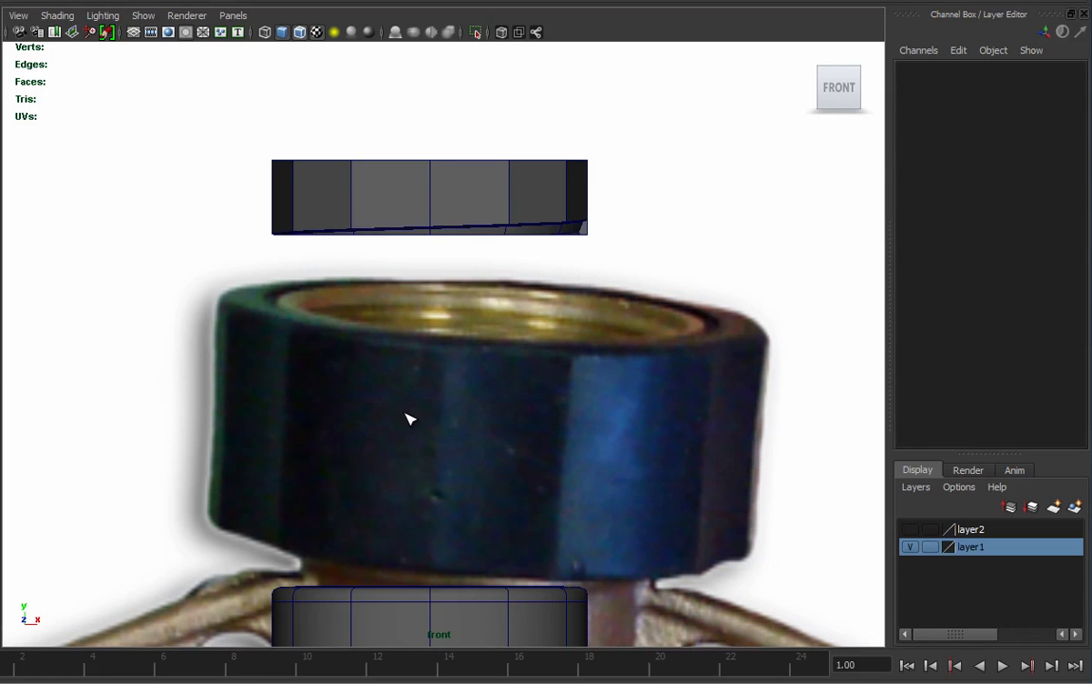
{"action": "key", "text": "ctrl+z"}
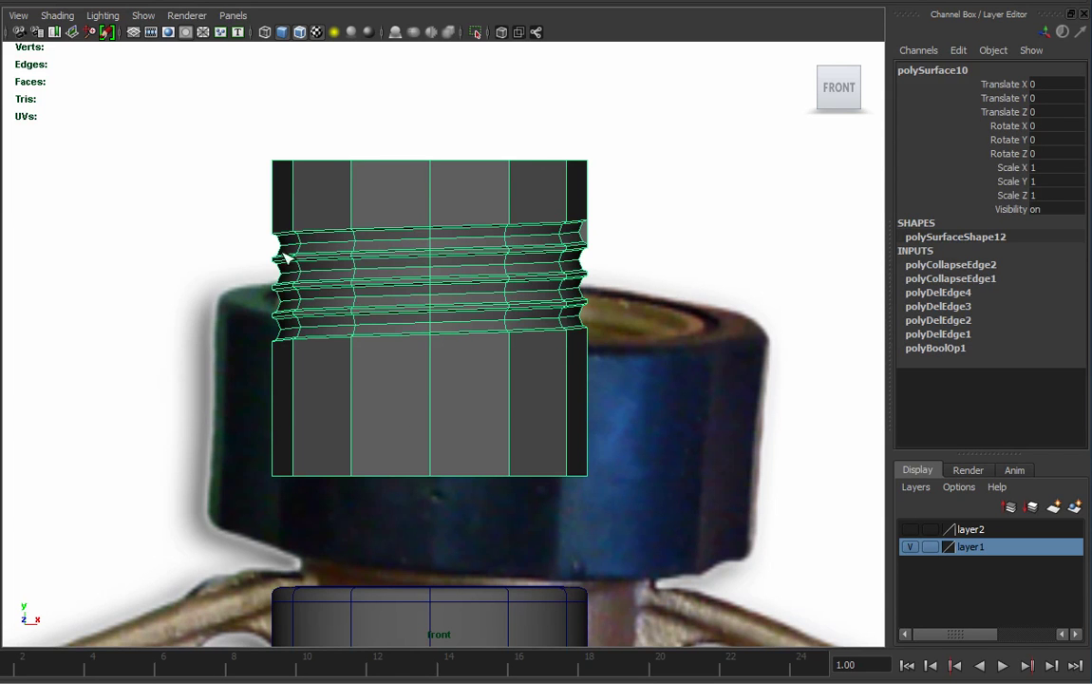
Step: Cut off the plain section above the thread with a horizontal cut through the thread's uppermost turn
{"action": "mouse_move", "coordinate": [442, 239]}
{"action": "left_mouse_down"}
{"action": "mouse_move", "coordinate": [772, 266]}
{"action": "mouse_move", "coordinate": [454, 241]}
{"action": "left_mouse_up"}
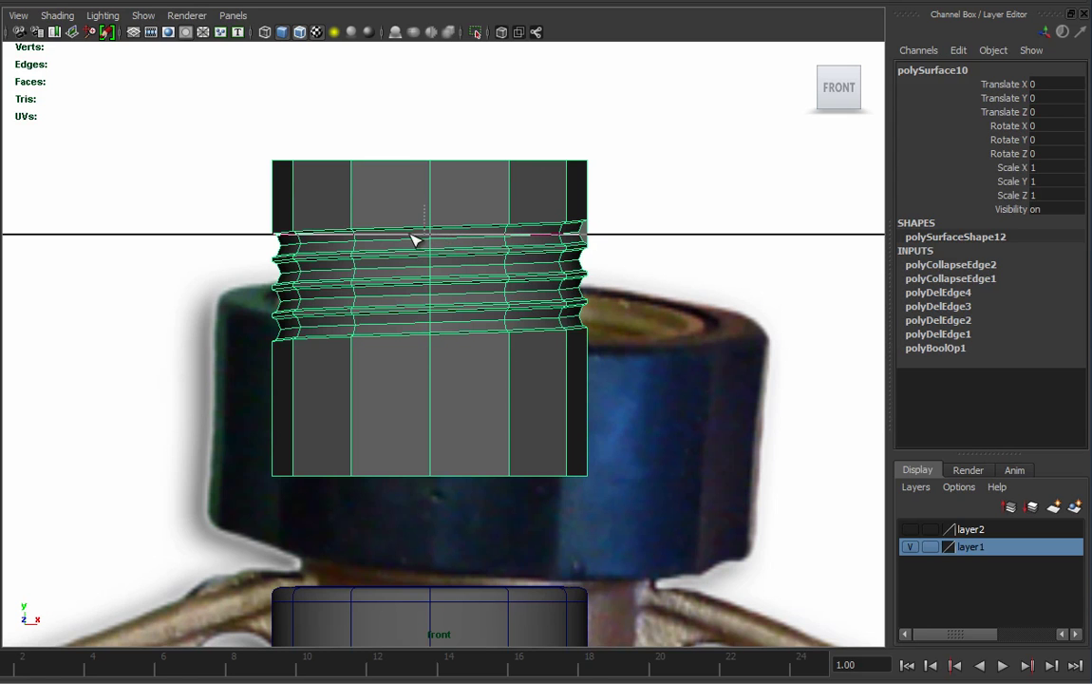
{"action": "left_click_drag", "start_coordinate": [361, 241], "coordinate": [301, 238]}
{"action": "left_click", "coordinate": [485, 439]}
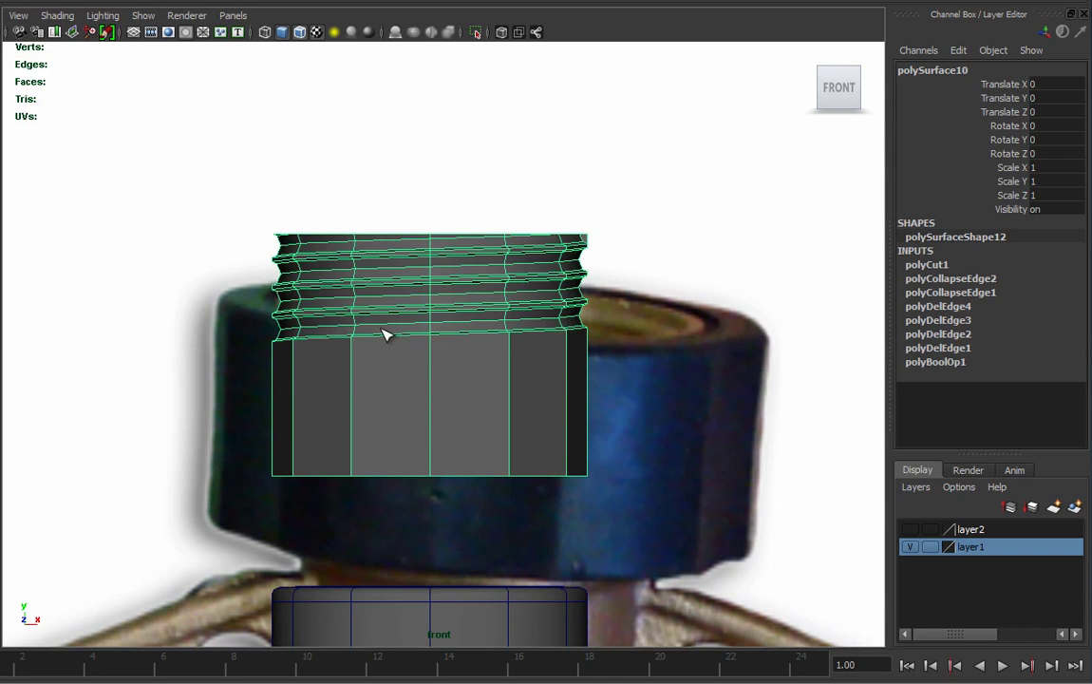
Step: Cut off the plain cylinder section below the thread, and trim the upper edge slightly lower with another horizontal cut
{"action": "left_click_drag", "start_coordinate": [382, 334], "coordinate": [577, 367]}
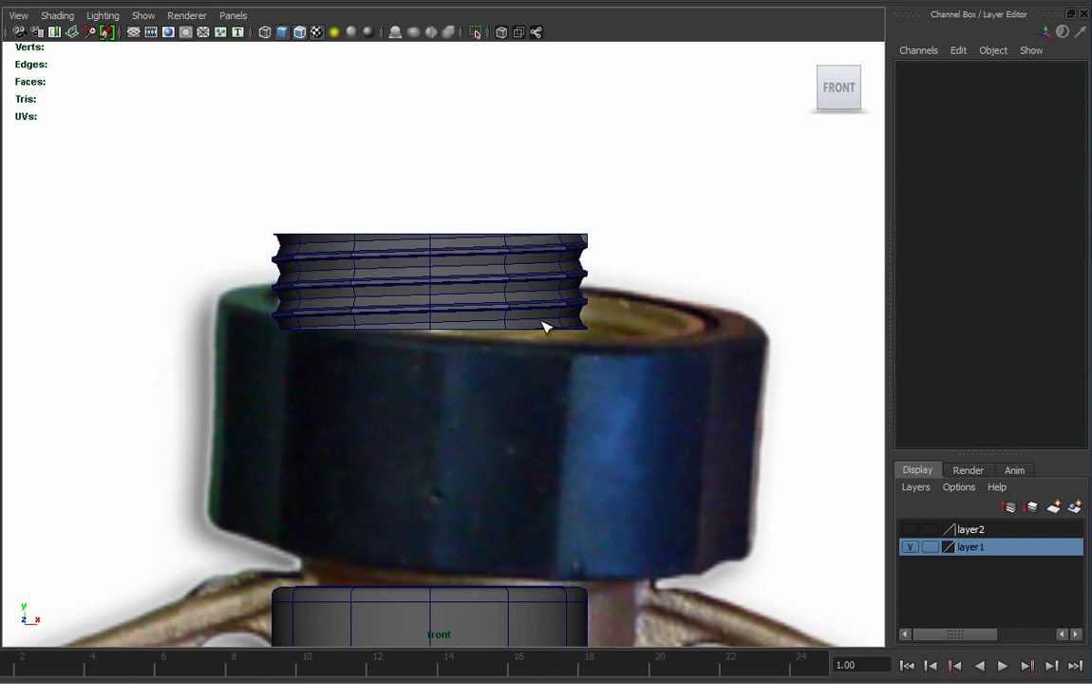
{"action": "left_click", "coordinate": [498, 252]}
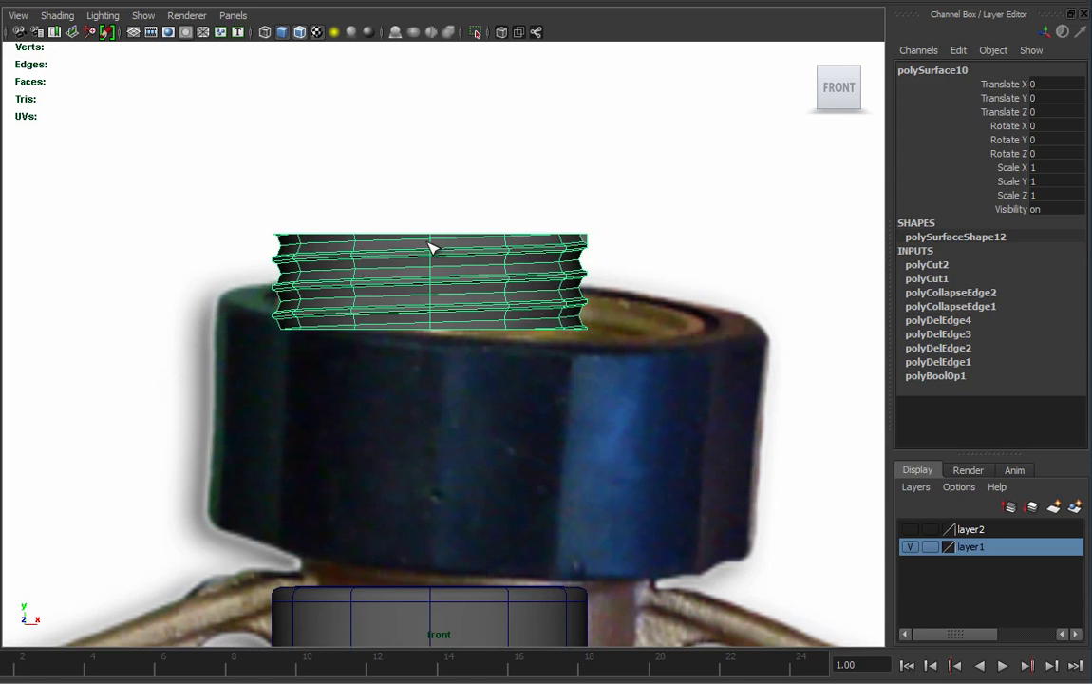
{"action": "left_click_drag", "start_coordinate": [479, 247], "coordinate": [424, 248]}
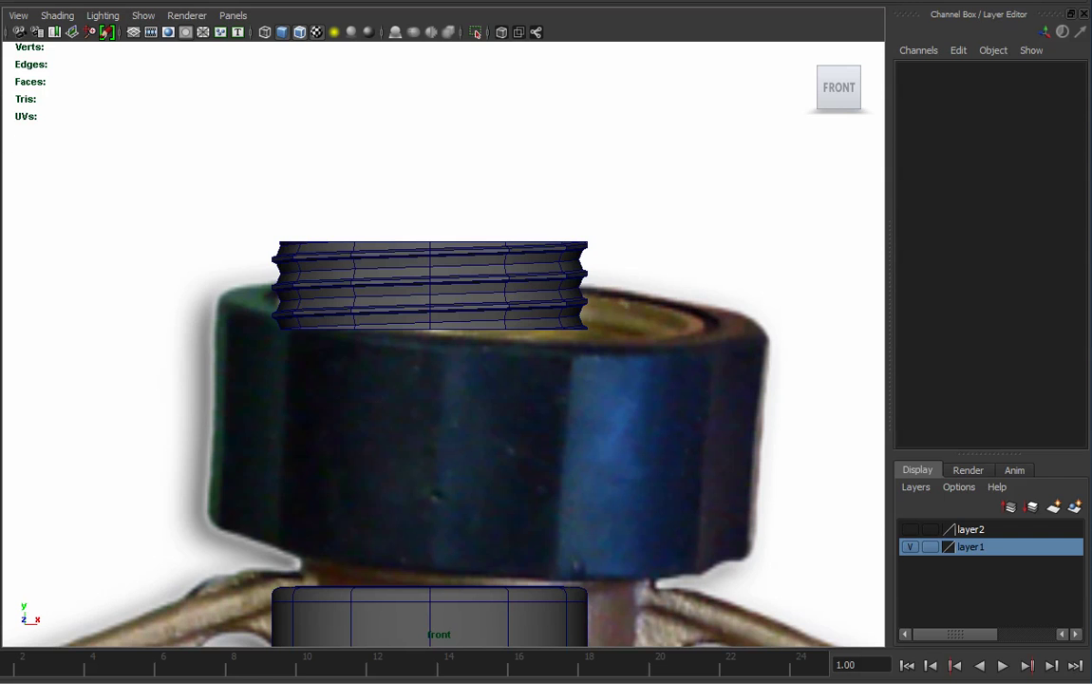
Step: Move the trimmed threaded piece straight down below the manifold's middle outlets, to about Translate Y -121.88
{"action": "right_click_drag", "start_coordinate": [700, 574], "coordinate": [432, 551], "text": "alt"}
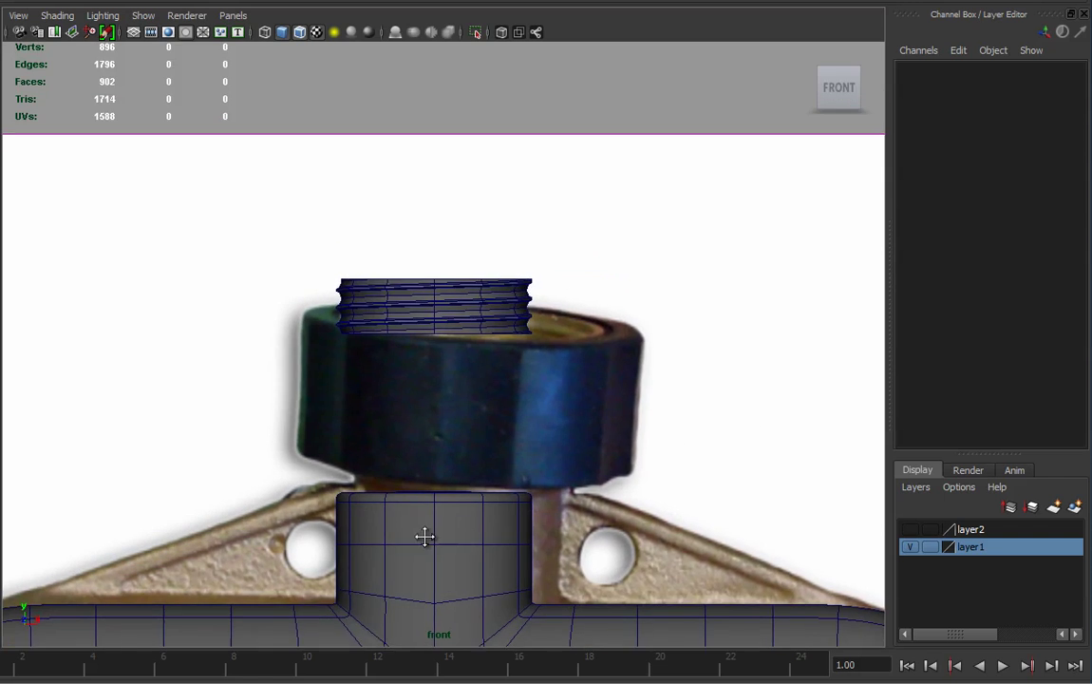
{"action": "middle_click_drag", "start_coordinate": [431, 551], "coordinate": [348, 129], "text": "alt"}
{"action": "middle_click_drag", "start_coordinate": [573, 543], "coordinate": [560, 330], "text": "alt"}
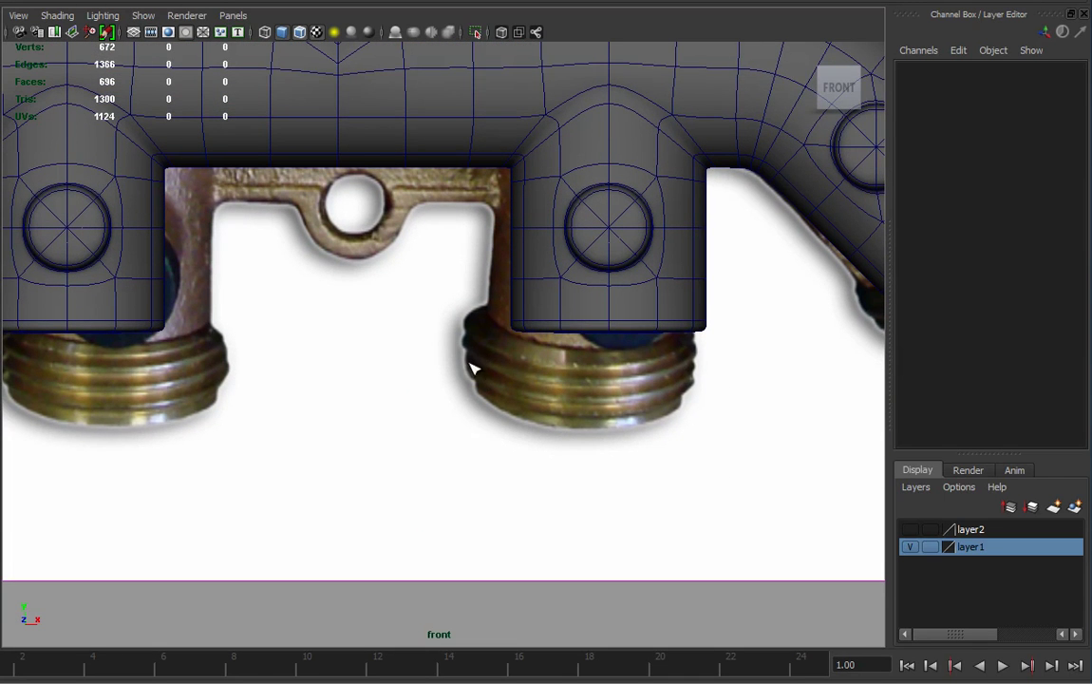
{"action": "middle_click_drag", "start_coordinate": [442, 271], "coordinate": [479, 543], "text": "alt"}
{"action": "right_click_drag", "start_coordinate": [599, 375], "coordinate": [236, 349], "text": "alt"}
{"action": "left_click", "coordinate": [373, 81]}
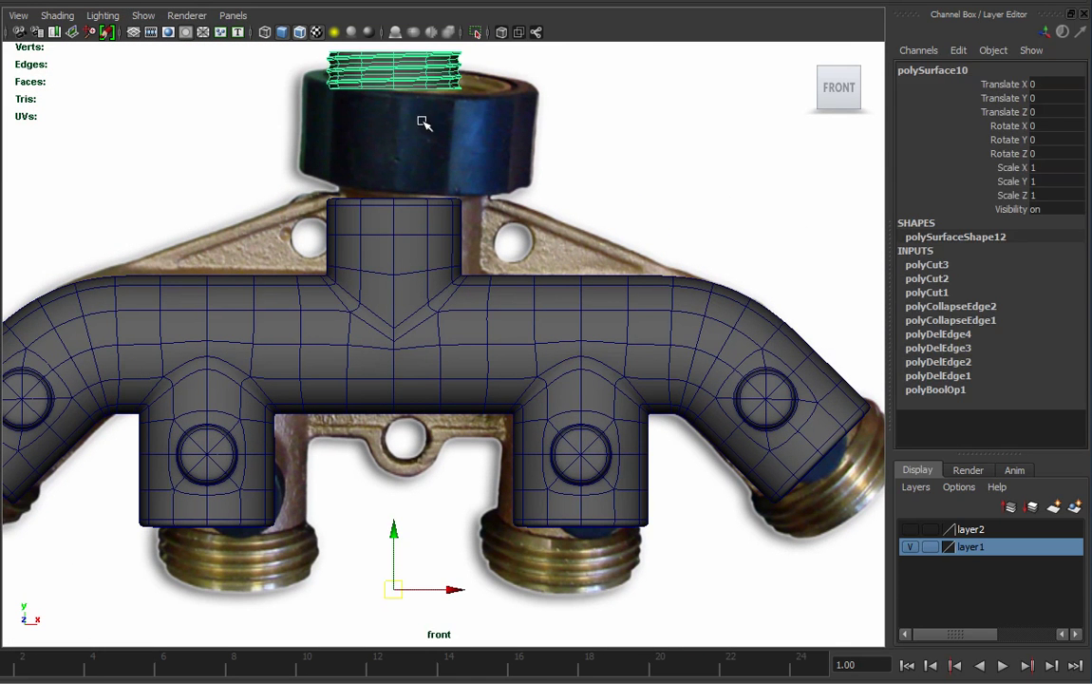
{"action": "left_click_drag", "start_coordinate": [397, 533], "coordinate": [397, 682]}
{"action": "right_click_drag", "start_coordinate": [535, 545], "coordinate": [144, 491], "text": "alt"}
{"action": "middle_click_drag", "start_coordinate": [252, 464], "coordinate": [250, 405], "text": "alt"}
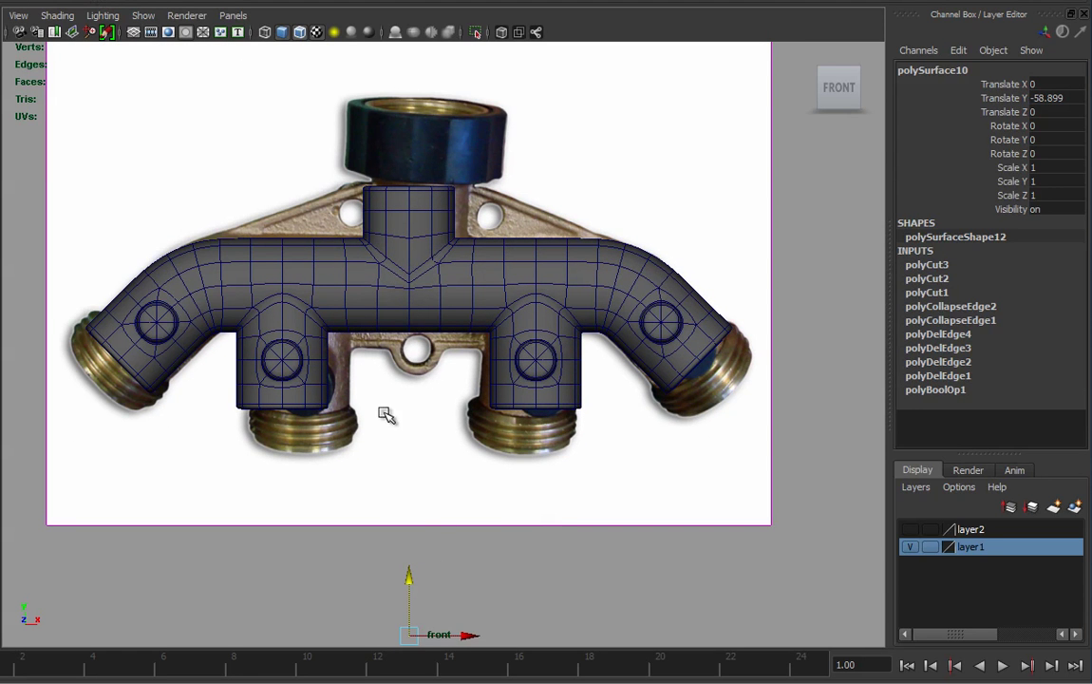
{"action": "key", "text": "Insert"}
{"action": "left_click_drag", "start_coordinate": [415, 599], "coordinate": [390, 508]}
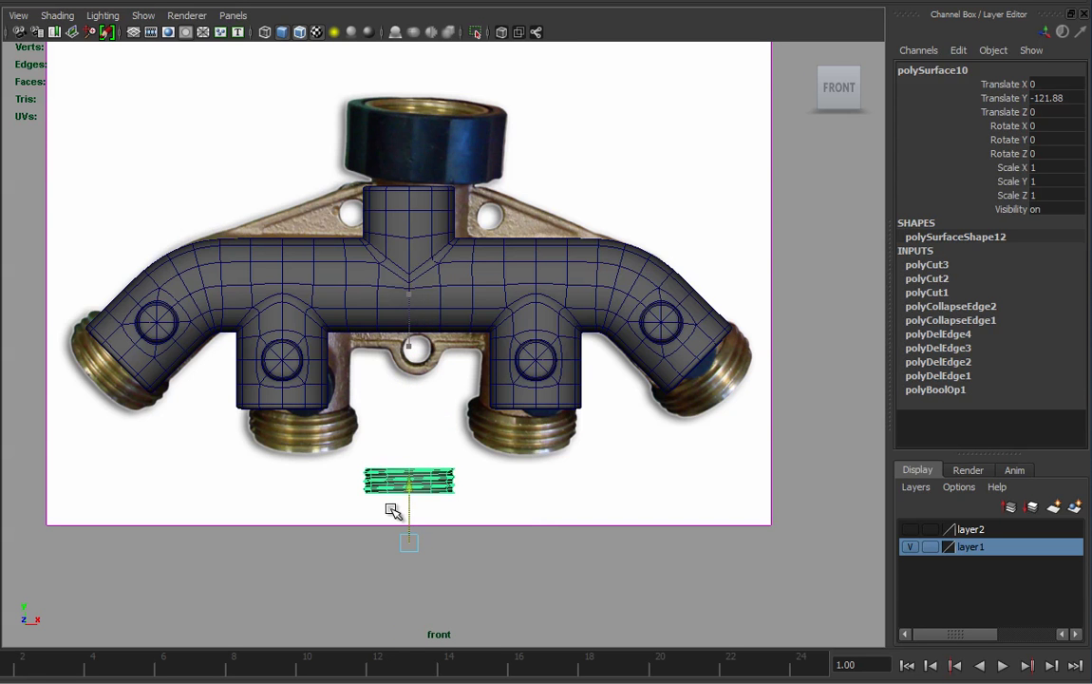
Step: Examine the trimmed thread's profile in the front view, and frame it in the perspective view with smooth preview
{"action": "scroll", "coordinate": [641, 521], "scroll_direction": "up", "scroll_amount": 10}
{"action": "right_click_drag", "start_coordinate": [953, 526], "coordinate": [978, 539], "text": "alt"}
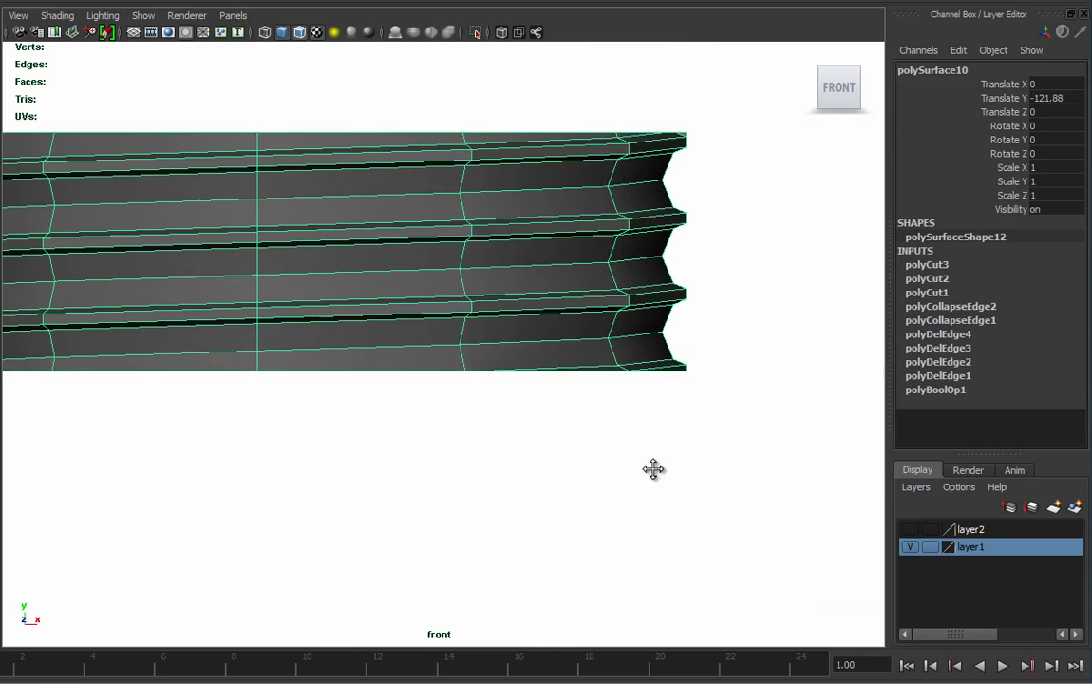
{"action": "middle_click_drag", "start_coordinate": [648, 466], "coordinate": [714, 546], "text": "alt"}
{"action": "middle_click_drag", "start_coordinate": [538, 405], "coordinate": [668, 386], "text": "alt"}
{"action": "right_click_drag", "start_coordinate": [452, 424], "coordinate": [540, 447], "text": "alt"}
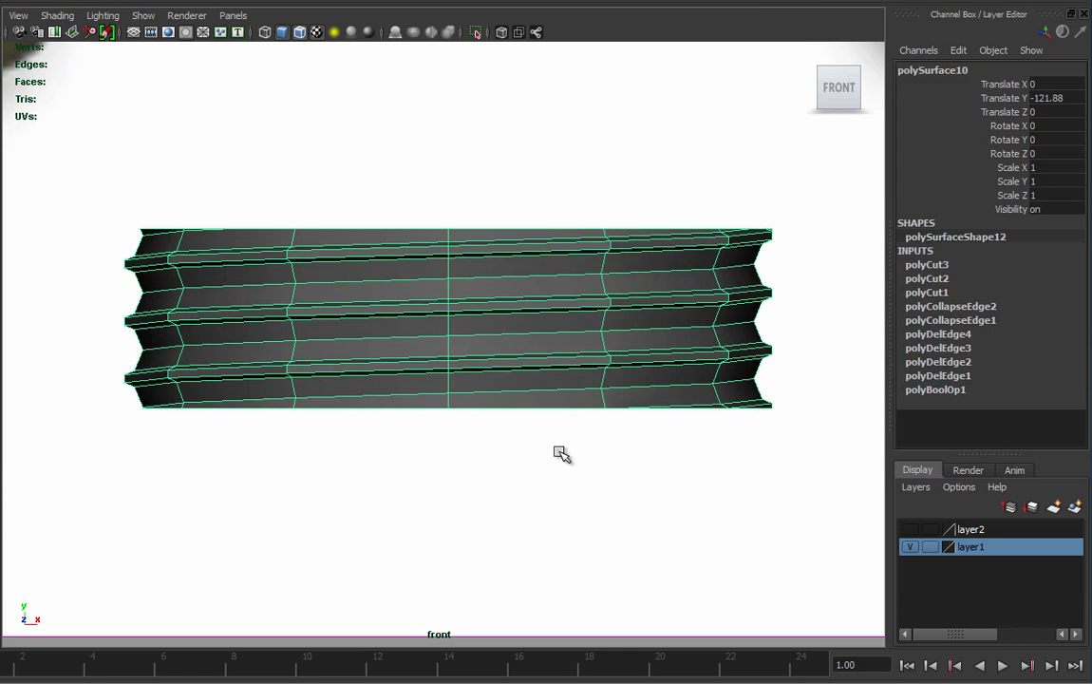
{"action": "middle_click_drag", "start_coordinate": [651, 409], "coordinate": [566, 455], "text": "alt"}
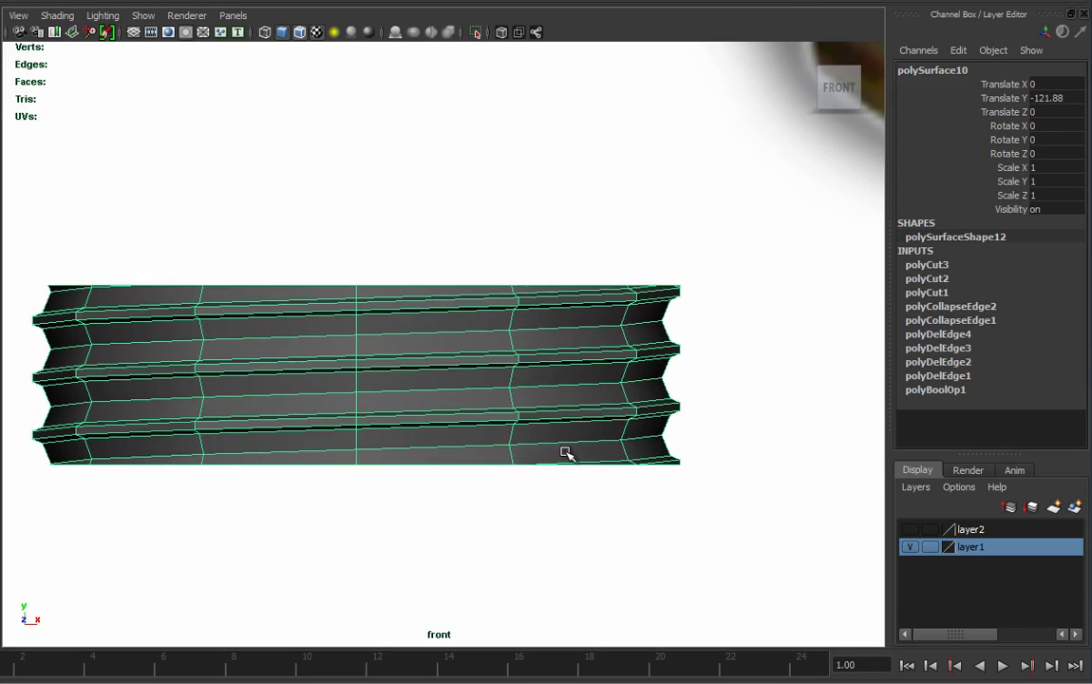
{"action": "key", "text": "space"}
{"action": "left_click_drag", "start_coordinate": [577, 395], "coordinate": [576, 353]}
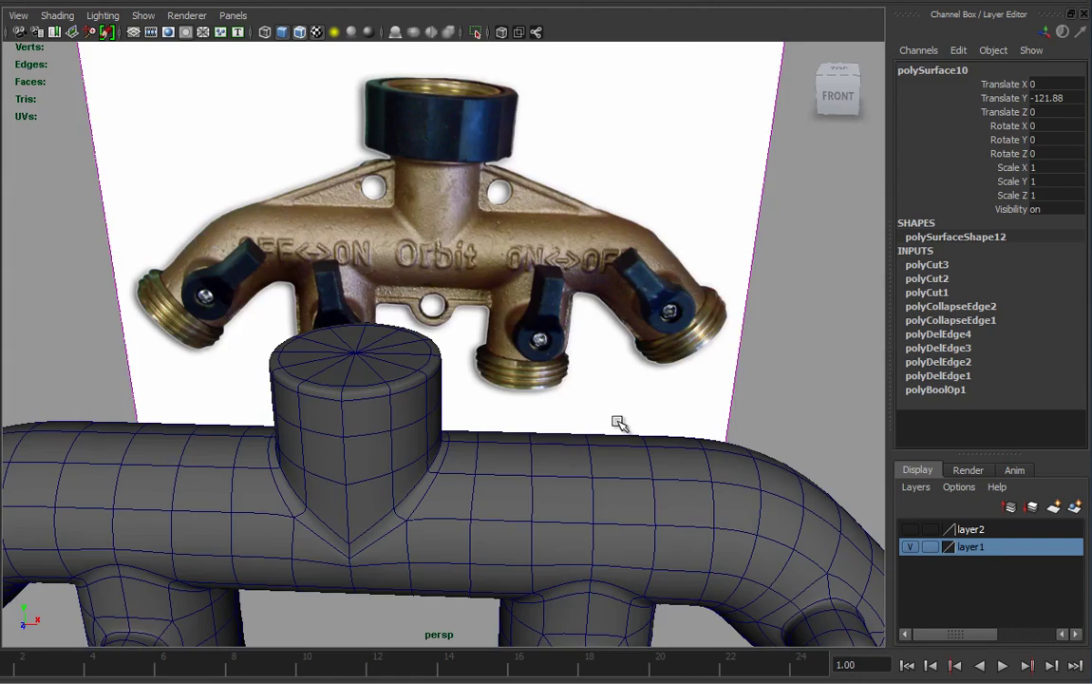
{"action": "middle_click_drag", "start_coordinate": [605, 414], "coordinate": [629, 188], "text": "alt"}
{"action": "left_click_drag", "start_coordinate": [628, 187], "coordinate": [401, 410], "text": "alt"}
{"action": "key", "text": "f"}
{"action": "left_click_drag", "start_coordinate": [451, 463], "coordinate": [458, 516], "text": "alt"}
{"action": "key", "text": "3"}
Step: Collapse the short edge at the thread's upper rim and delete the stray vertex left beside it
{"action": "left_click_drag", "start_coordinate": [470, 465], "coordinate": [514, 263], "text": "alt"}
{"action": "right_click_drag", "start_coordinate": [515, 263], "coordinate": [548, 402], "text": "alt"}
{"action": "left_click_drag", "start_coordinate": [548, 403], "coordinate": [516, 332], "text": "alt"}
{"action": "right_click_drag", "start_coordinate": [523, 333], "coordinate": [604, 293]}
{"action": "left_click", "coordinate": [546, 326]}
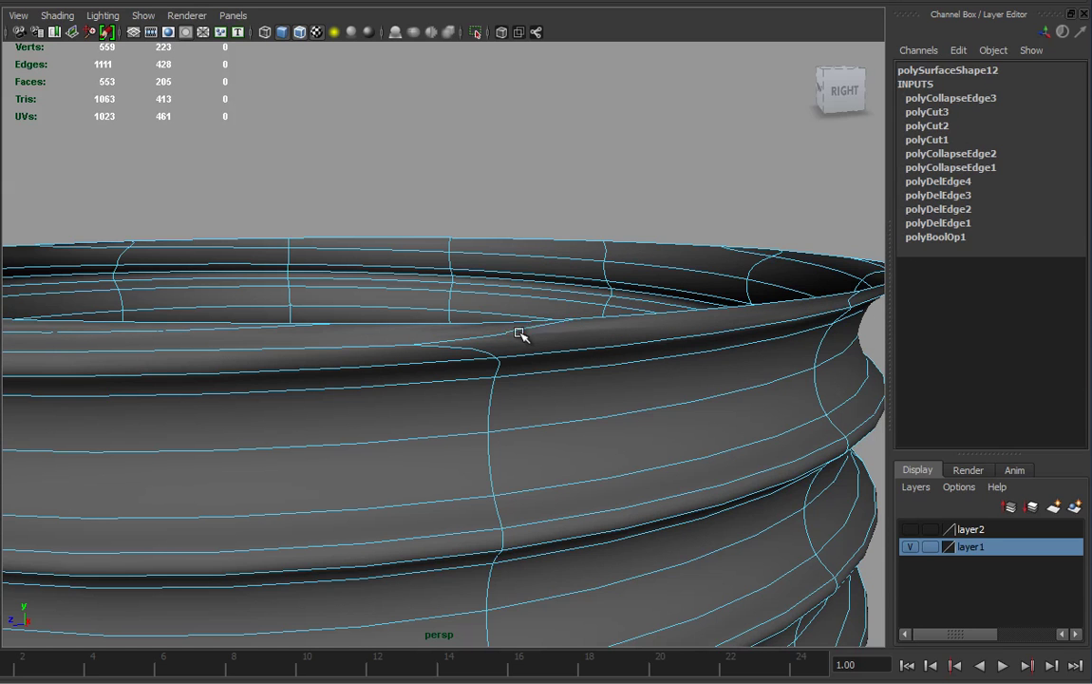
{"action": "right_click_drag", "start_coordinate": [508, 340], "coordinate": [442, 337]}
{"action": "left_click", "coordinate": [508, 338]}
{"action": "key", "text": "Delete"}
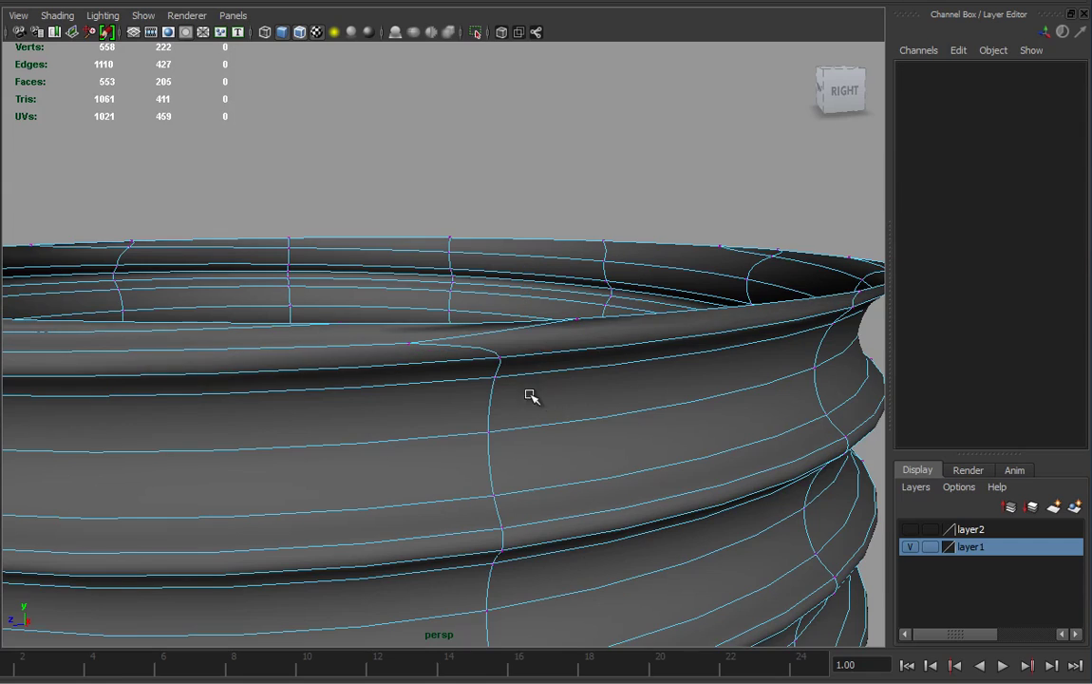
Step: Move the misplaced upper-rim vertex onto the adjacent vertex at the vertical edge loop and merge the two
{"action": "right_click_drag", "start_coordinate": [615, 422], "coordinate": [405, 424], "text": "alt"}
{"action": "middle_click_drag", "start_coordinate": [408, 424], "coordinate": [468, 435], "text": "alt"}
{"action": "left_click_drag", "start_coordinate": [468, 435], "coordinate": [467, 458], "text": "alt"}
{"action": "right_click_drag", "start_coordinate": [454, 440], "coordinate": [613, 478], "text": "alt"}
{"action": "middle_click_drag", "start_coordinate": [667, 459], "coordinate": [659, 459], "text": "alt"}
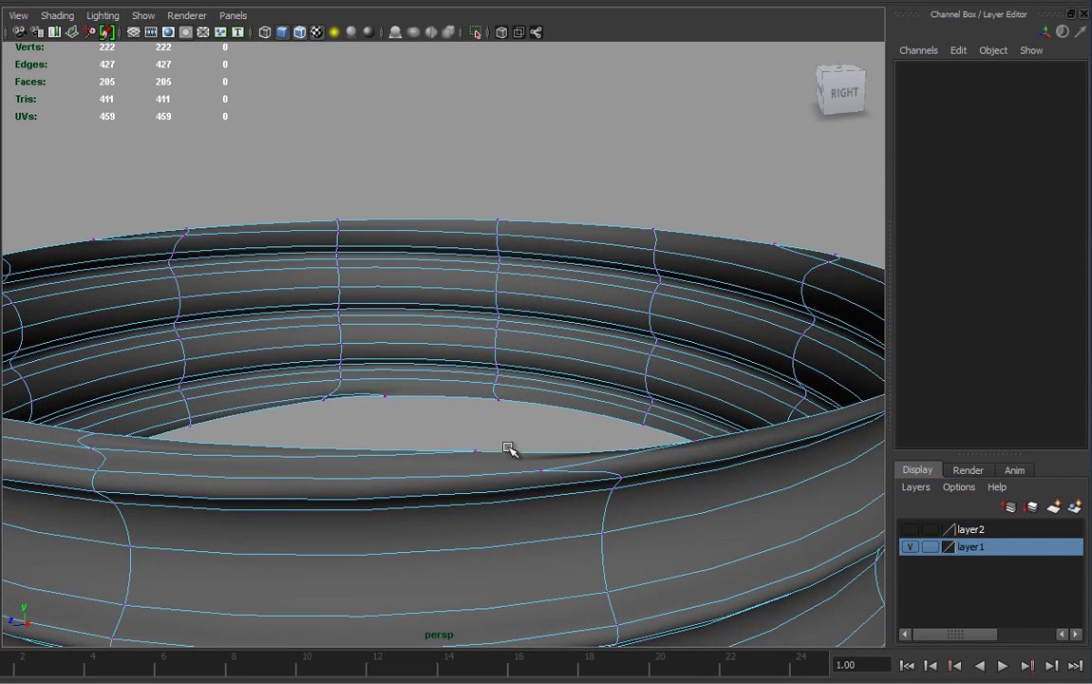
{"action": "left_click", "coordinate": [527, 453]}
{"action": "right_click_drag", "start_coordinate": [693, 442], "coordinate": [680, 373], "text": "shift"}
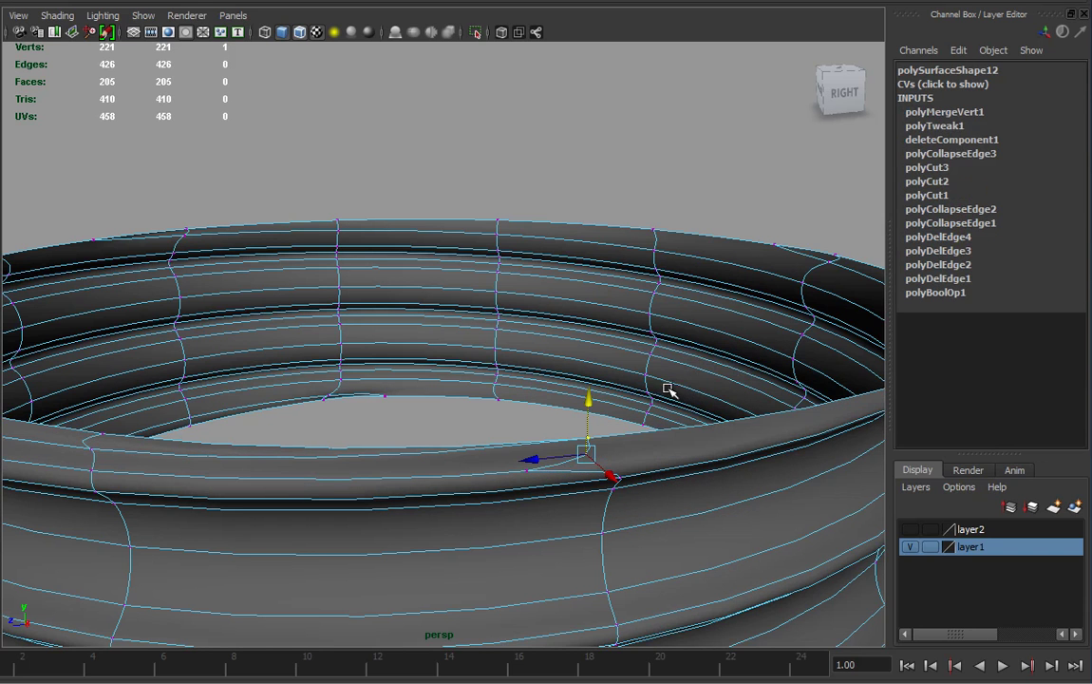
Step: Slide the stray vertex on the lower rim past the nearest vertical edge loop, and return the mesh to unsmoothed display
{"action": "left_click_drag", "start_coordinate": [660, 430], "coordinate": [761, 461], "text": "alt"}
{"action": "middle_click_drag", "start_coordinate": [761, 461], "coordinate": [609, 307], "text": "alt"}
{"action": "right_click_drag", "start_coordinate": [691, 357], "coordinate": [522, 399], "text": "alt"}
{"action": "left_click_drag", "start_coordinate": [513, 399], "coordinate": [471, 358], "text": "alt"}
{"action": "right_click_drag", "start_coordinate": [470, 358], "coordinate": [637, 470], "text": "alt"}
{"action": "left_click_drag", "start_coordinate": [215, 463], "coordinate": [374, 450], "text": "alt"}
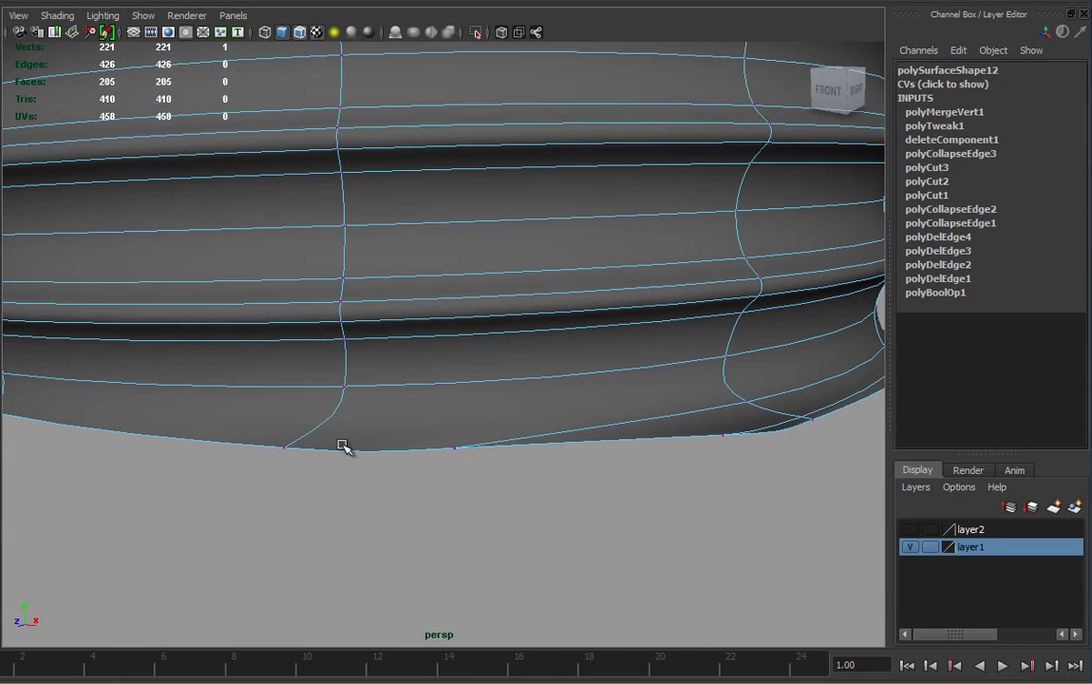
{"action": "left_click", "coordinate": [455, 449]}
{"action": "left_click_drag", "start_coordinate": [430, 450], "coordinate": [267, 455]}
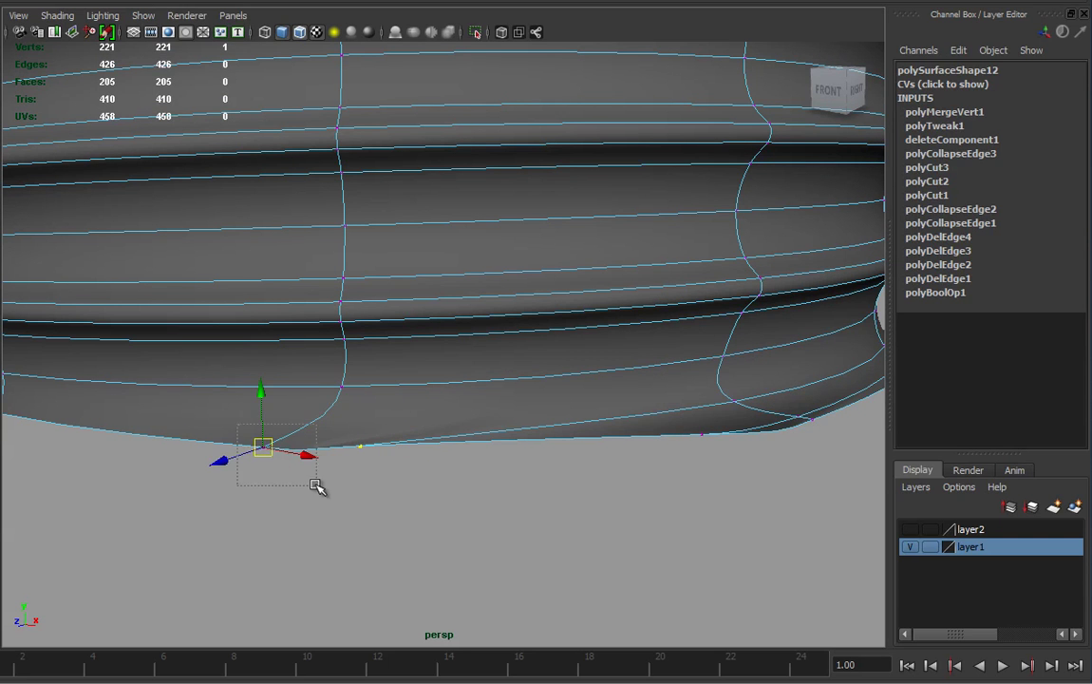
{"action": "left_click_drag", "start_coordinate": [317, 487], "coordinate": [318, 488]}
{"action": "key", "text": "1"}
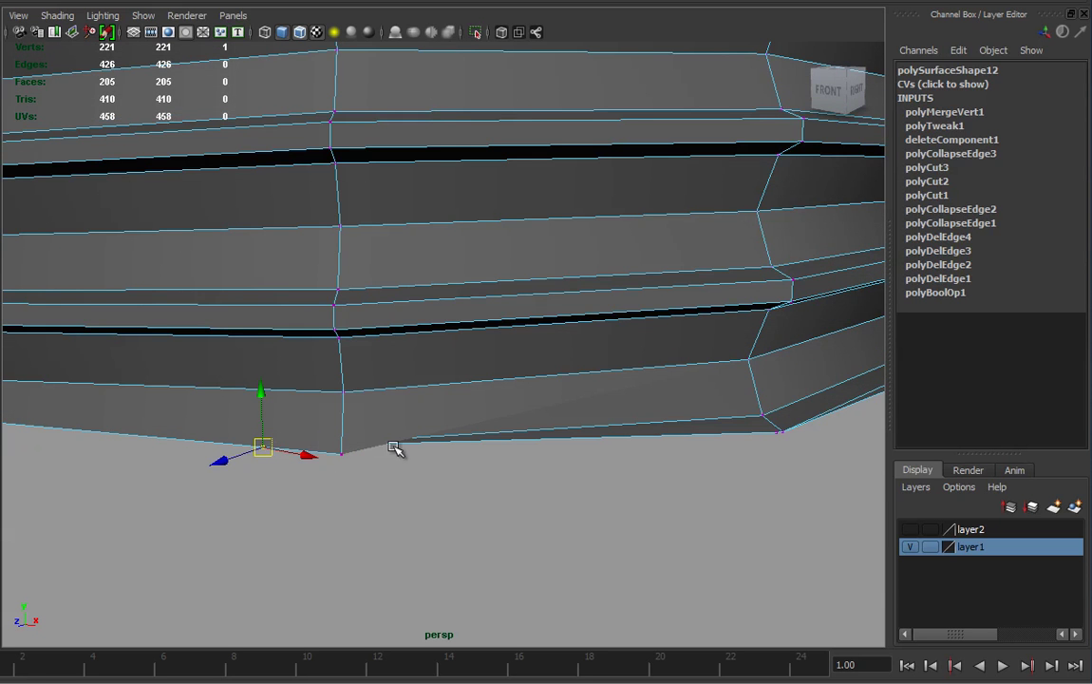
Step: Snap the moved lower-rim vertex onto the corner vertex of the vertical edge loop and merge them
{"action": "left_click_drag", "start_coordinate": [343, 467], "coordinate": [418, 273], "text": "alt"}
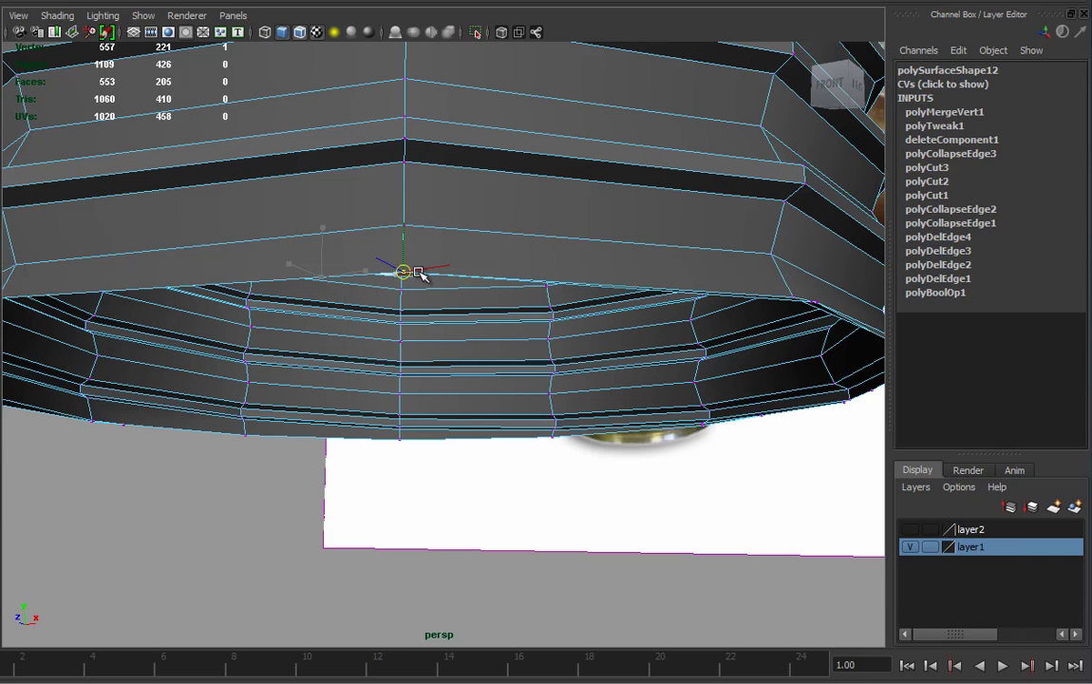
{"action": "left_click_drag", "start_coordinate": [468, 320], "coordinate": [491, 301], "text": "alt"}
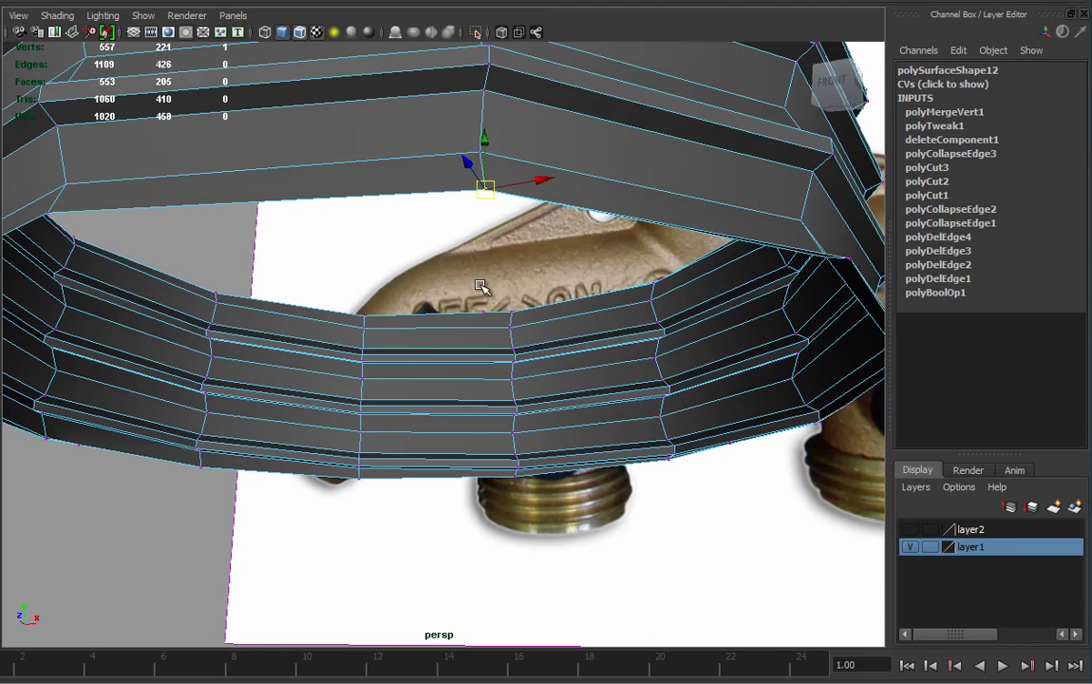
{"action": "right_click_drag", "start_coordinate": [510, 176], "coordinate": [570, 115], "text": "shift"}
Step: Use the Merge Vertex Tool to merge the stray vertex beside the next lower-rim corner into that corner
{"action": "left_click_drag", "start_coordinate": [518, 228], "coordinate": [565, 421], "text": "alt"}
{"action": "right_click_drag", "start_coordinate": [565, 421], "coordinate": [633, 415], "text": "alt"}
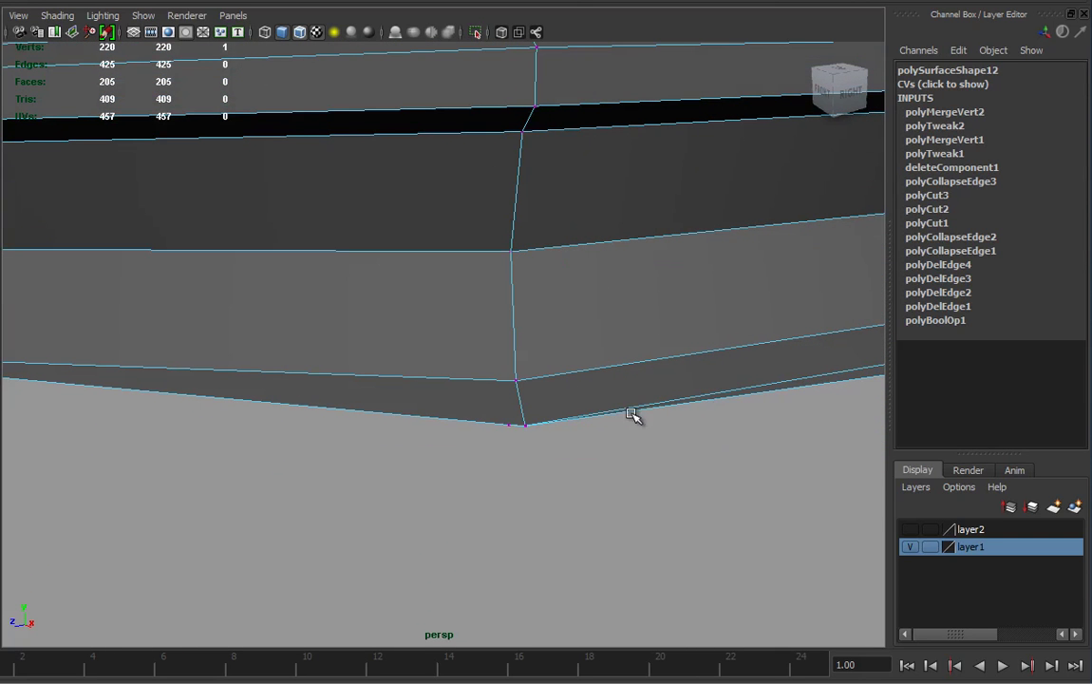
{"action": "right_click", "coordinate": [511, 429], "text": "shift"}
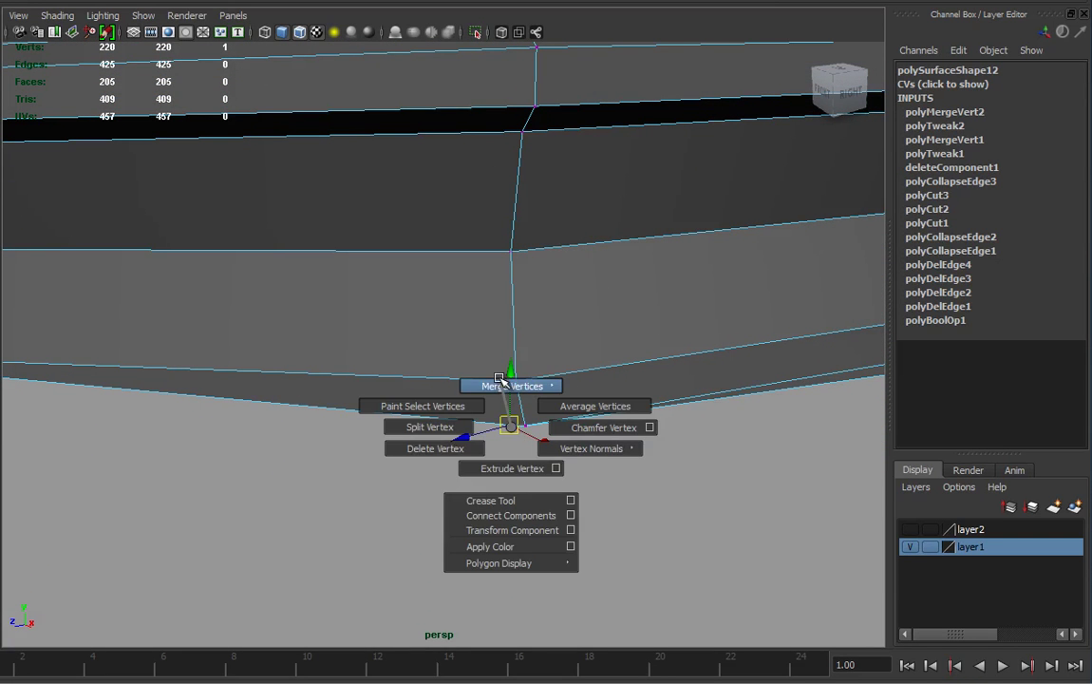
{"action": "mouse_move", "coordinate": [505, 382]}
{"action": "left_click", "coordinate": [510, 426]}
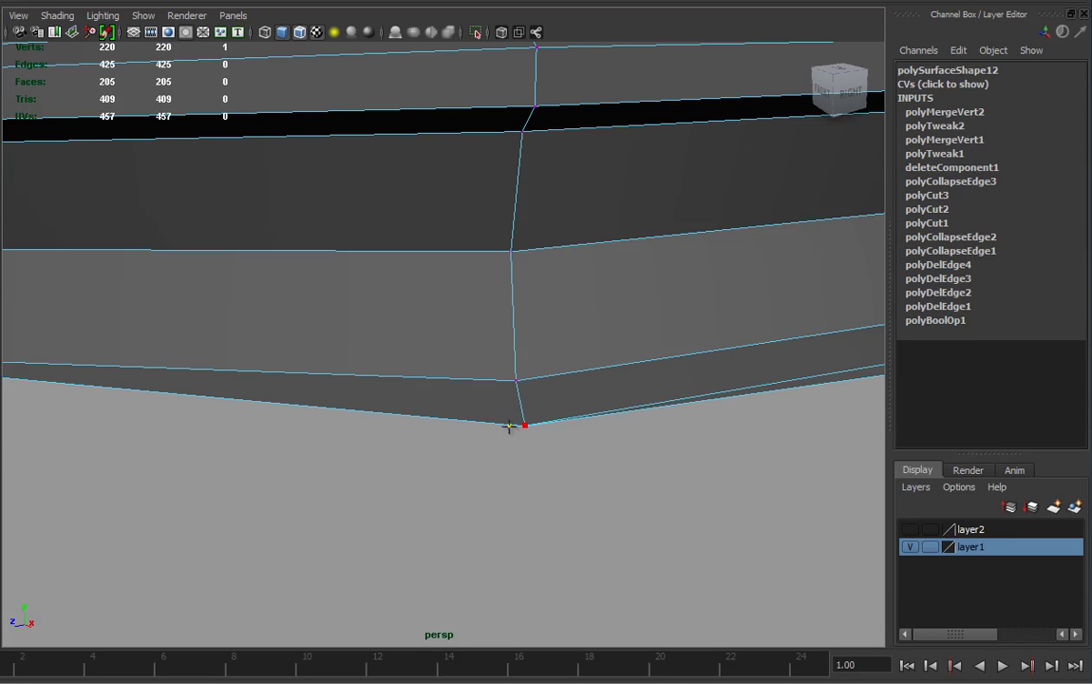
{"action": "left_click_drag", "start_coordinate": [529, 428], "coordinate": [554, 436]}
Step: Examine the smoothed thread from several sides, checking the lower rim for remaining stray vertices
{"action": "middle_click_drag", "start_coordinate": [554, 435], "coordinate": [527, 528], "text": "alt"}
{"action": "left_click_drag", "start_coordinate": [527, 528], "coordinate": [528, 513], "text": "alt"}
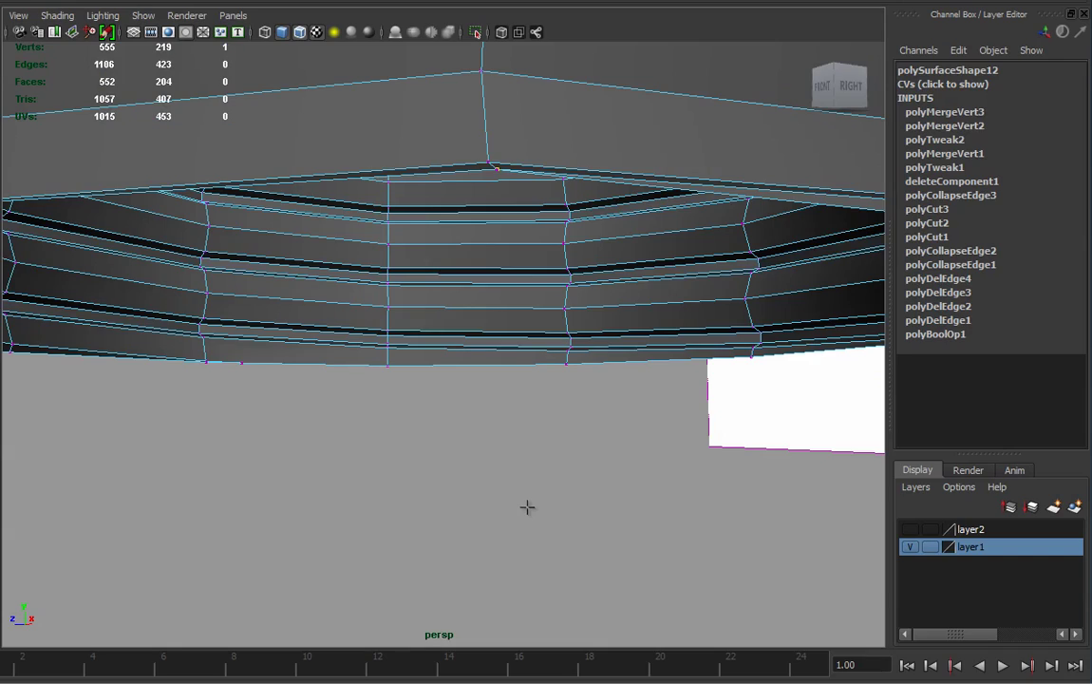
{"action": "key", "text": "3"}
{"action": "left_click_drag", "start_coordinate": [617, 422], "coordinate": [402, 487], "text": "alt"}
{"action": "right_click_drag", "start_coordinate": [576, 492], "coordinate": [376, 482], "text": "alt"}
{"action": "left_click_drag", "start_coordinate": [376, 482], "coordinate": [287, 190], "text": "alt"}
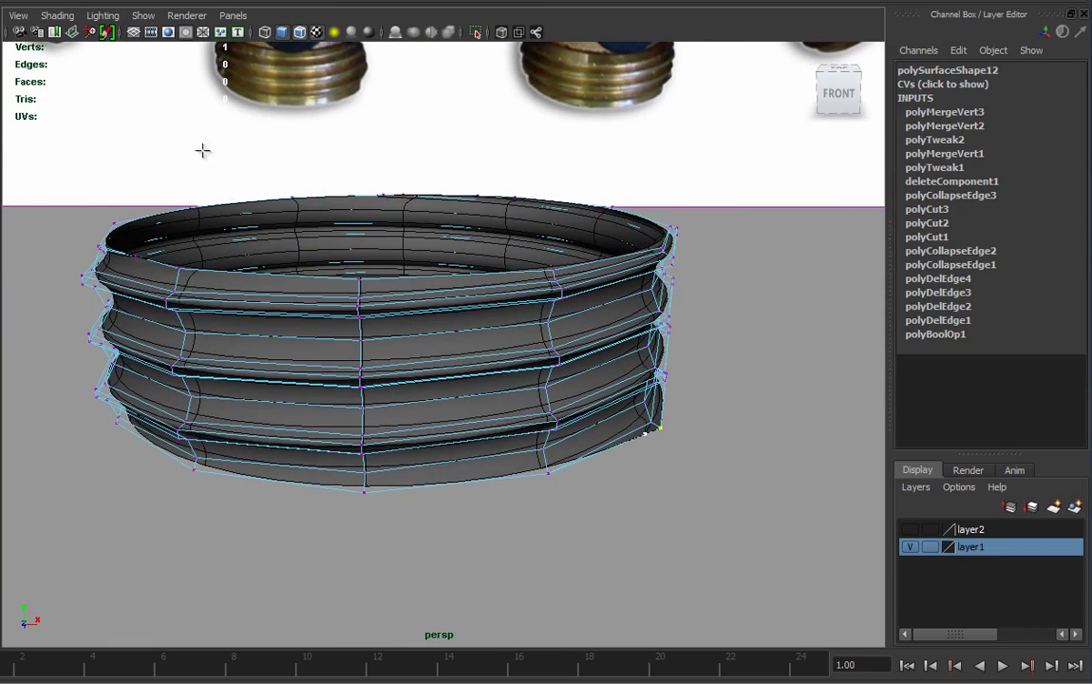
{"action": "key", "text": "w"}
{"action": "key", "text": "3"}
{"action": "left_click_drag", "start_coordinate": [524, 407], "coordinate": [460, 484], "text": "alt"}
{"action": "right_click_drag", "start_coordinate": [460, 485], "coordinate": [608, 500], "text": "alt"}
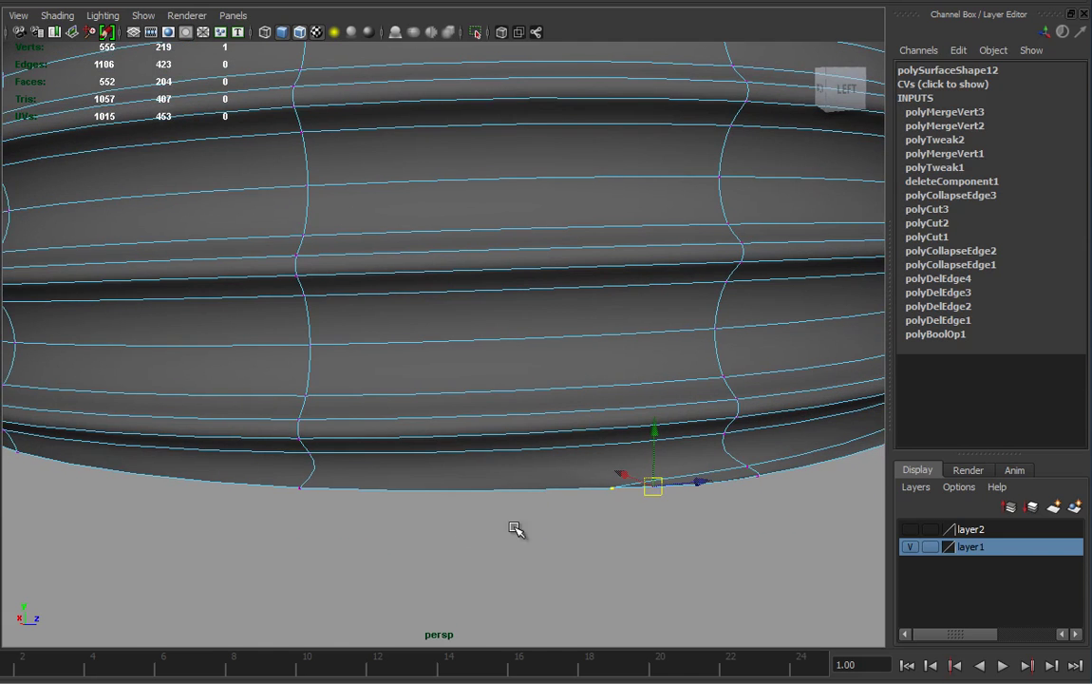
{"action": "left_click_drag", "start_coordinate": [582, 523], "coordinate": [589, 529], "text": "alt"}
Step: In unsmoothed display, merge the stray lower-rim vertices on the thread's left-facing side into the adjacent corner vertex
{"action": "key", "text": "1"}
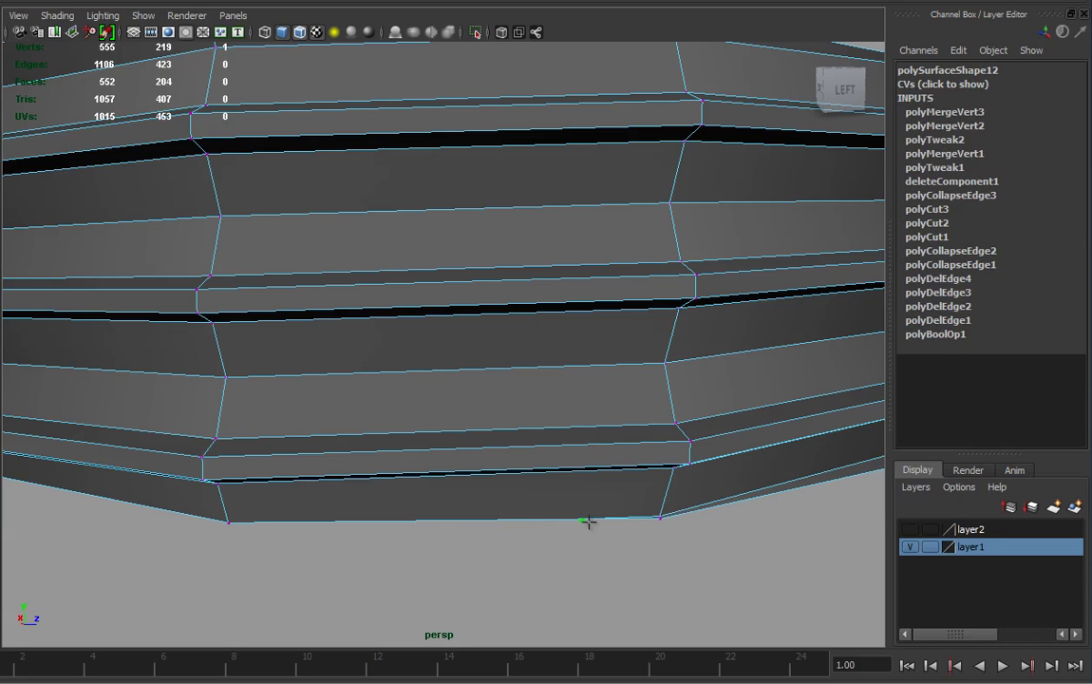
{"action": "left_click_drag", "start_coordinate": [653, 525], "coordinate": [726, 545]}
{"action": "right_click_drag", "start_coordinate": [638, 546], "coordinate": [692, 551], "text": "alt"}
{"action": "middle_click_drag", "start_coordinate": [692, 551], "coordinate": [618, 485], "text": "alt"}
{"action": "right_click_drag", "start_coordinate": [617, 486], "coordinate": [632, 487], "text": "alt"}
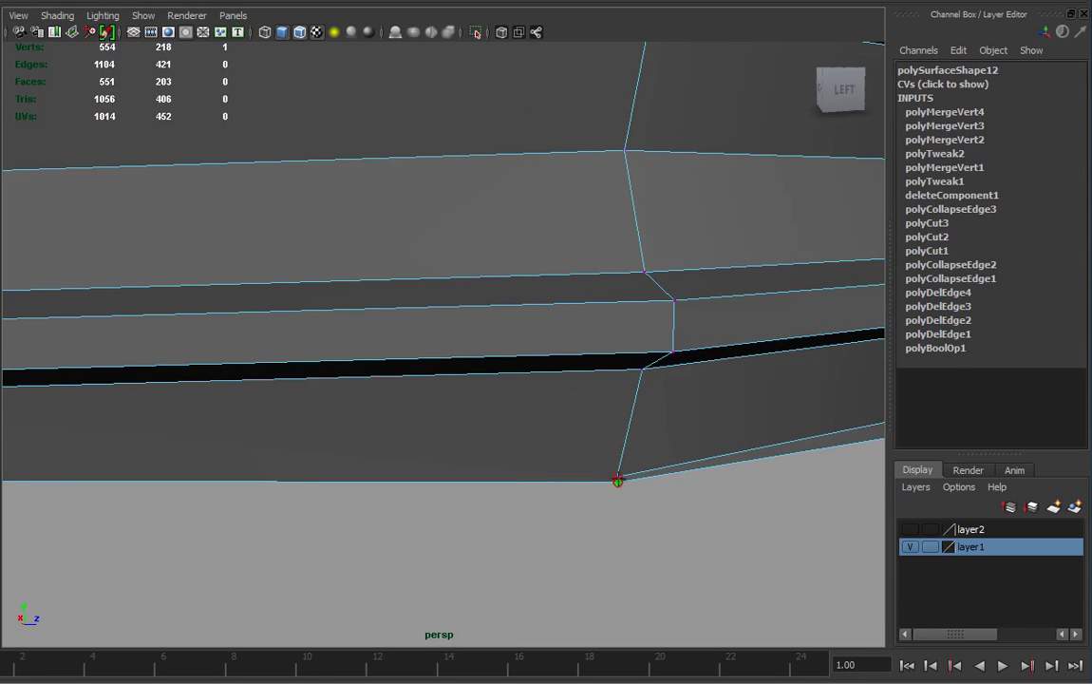
{"action": "left_click_drag", "start_coordinate": [619, 482], "coordinate": [619, 483]}
Step: Examine the unsmoothed lower rim all the way round for further vertices that need merging
{"action": "right_click_drag", "start_coordinate": [758, 532], "coordinate": [574, 515], "text": "alt"}
{"action": "left_click_drag", "start_coordinate": [711, 375], "coordinate": [651, 409], "text": "alt"}
{"action": "middle_click_drag", "start_coordinate": [579, 418], "coordinate": [608, 470], "text": "alt"}
{"action": "right_click_drag", "start_coordinate": [589, 470], "coordinate": [653, 522], "text": "alt"}
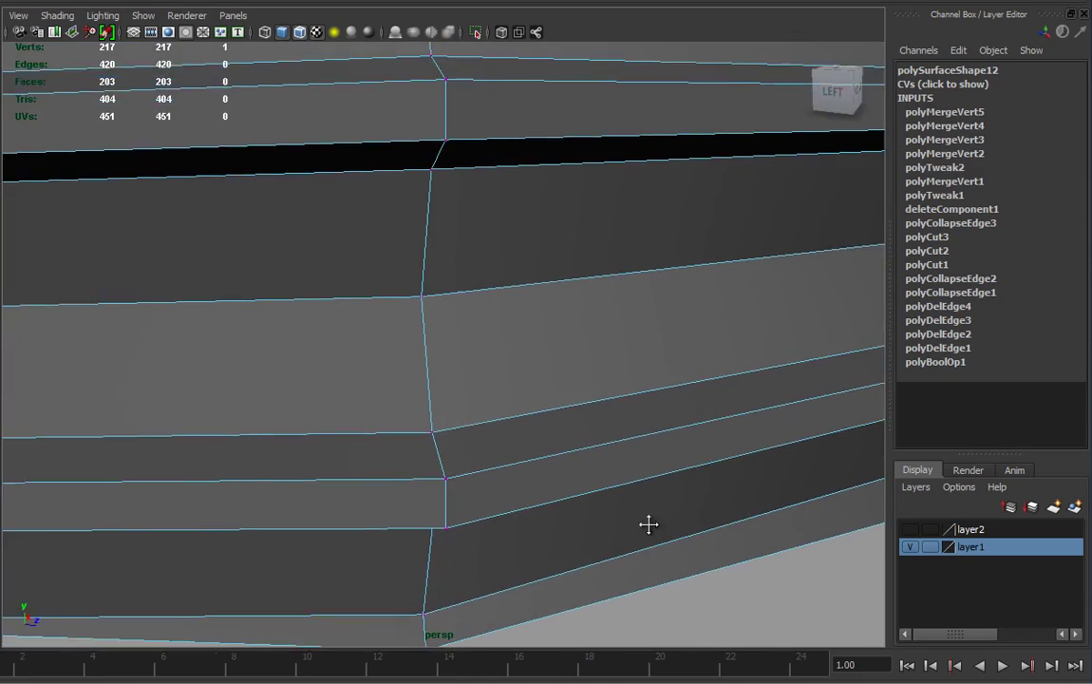
{"action": "middle_click_drag", "start_coordinate": [654, 526], "coordinate": [656, 497], "text": "alt"}
{"action": "left_click_drag", "start_coordinate": [657, 496], "coordinate": [473, 495], "text": "alt"}
{"action": "middle_click_drag", "start_coordinate": [473, 494], "coordinate": [484, 447], "text": "alt"}
{"action": "left_click_drag", "start_coordinate": [589, 485], "coordinate": [428, 489], "text": "alt"}
{"action": "middle_click_drag", "start_coordinate": [485, 465], "coordinate": [585, 431], "text": "alt"}
{"action": "left_click_drag", "start_coordinate": [585, 431], "coordinate": [409, 475], "text": "alt"}
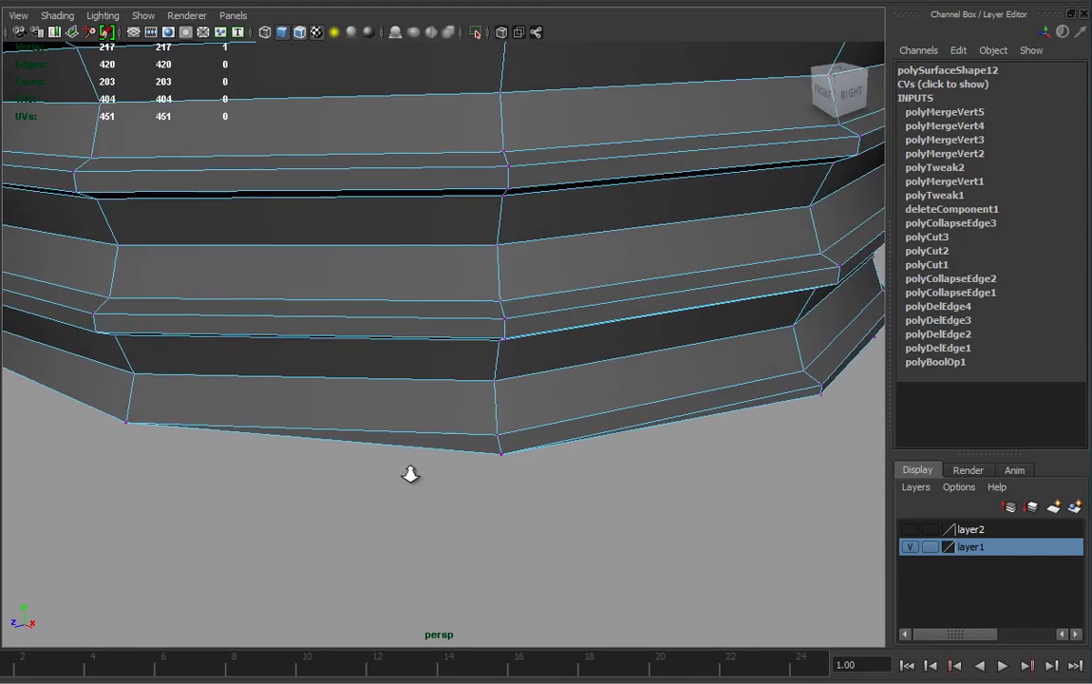
{"action": "middle_click_drag", "start_coordinate": [410, 476], "coordinate": [469, 476], "text": "alt"}
{"action": "left_click_drag", "start_coordinate": [469, 476], "coordinate": [390, 505], "text": "alt"}
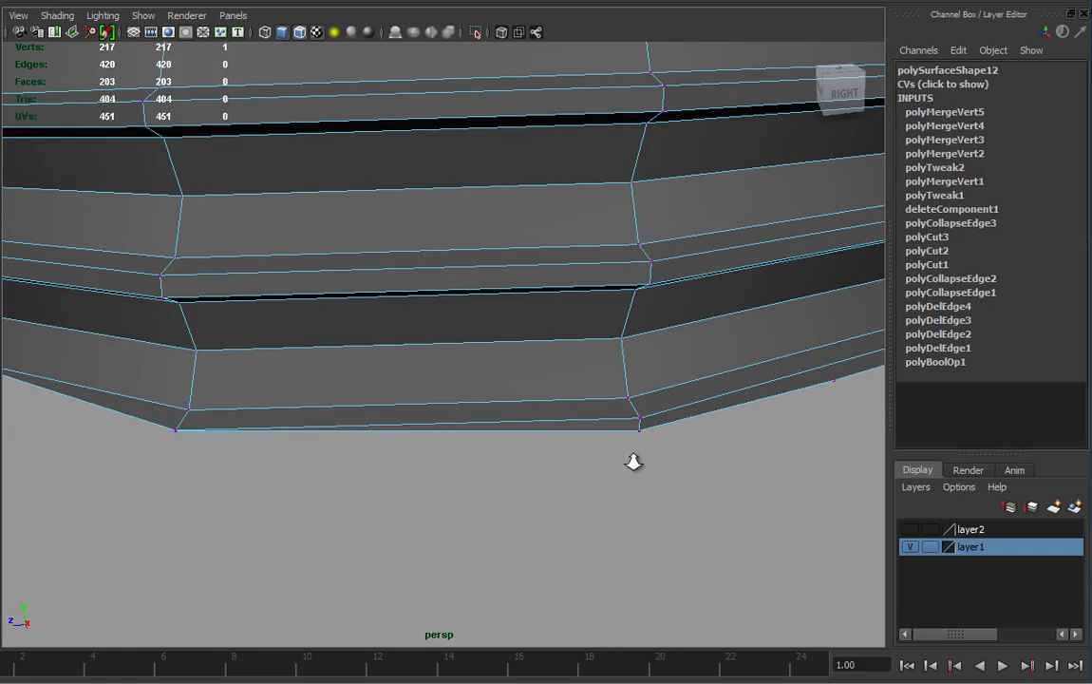
{"action": "middle_click_drag", "start_coordinate": [636, 463], "coordinate": [529, 485], "text": "alt"}
{"action": "left_click_drag", "start_coordinate": [530, 486], "coordinate": [488, 487], "text": "alt"}
{"action": "right_click_drag", "start_coordinate": [487, 488], "coordinate": [701, 529], "text": "alt"}
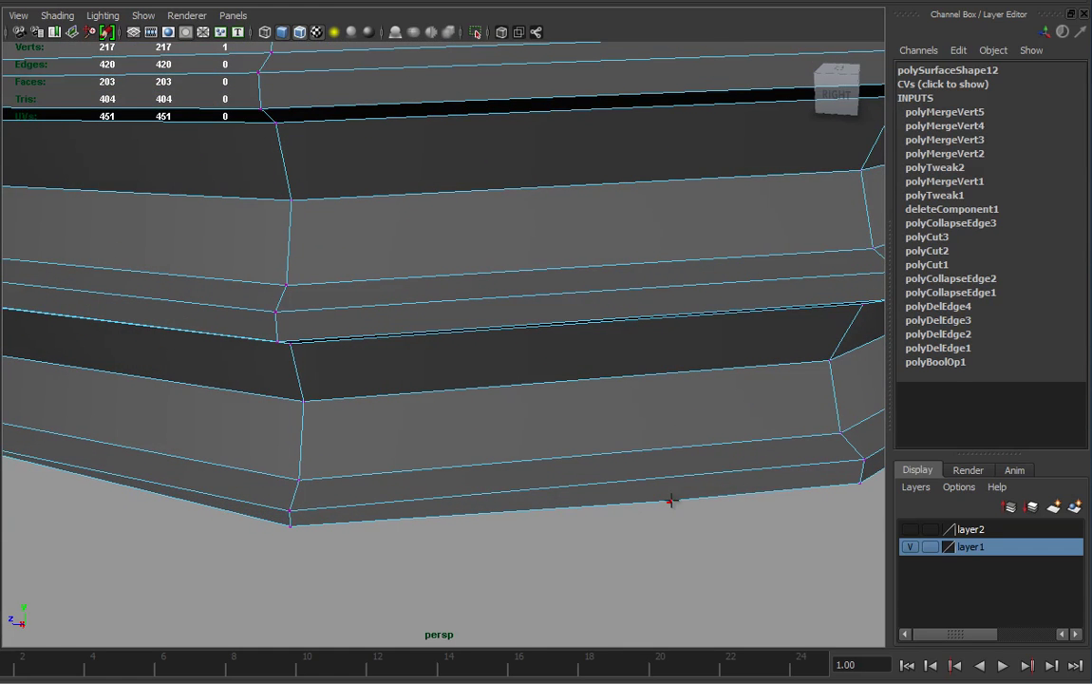
Step: Merge the remaining stray lower-rim vertex and the stray upper-rim vertex near the thread's overlapping end into their adjacent corner vertices
{"action": "left_click_drag", "start_coordinate": [853, 494], "coordinate": [853, 494]}
{"action": "right_click_drag", "start_coordinate": [847, 512], "coordinate": [554, 528], "text": "alt"}
{"action": "left_click_drag", "start_coordinate": [554, 528], "coordinate": [593, 511], "text": "alt"}
{"action": "middle_click_drag", "start_coordinate": [594, 511], "coordinate": [648, 517], "text": "alt"}
{"action": "left_click_drag", "start_coordinate": [648, 517], "coordinate": [550, 445], "text": "alt"}
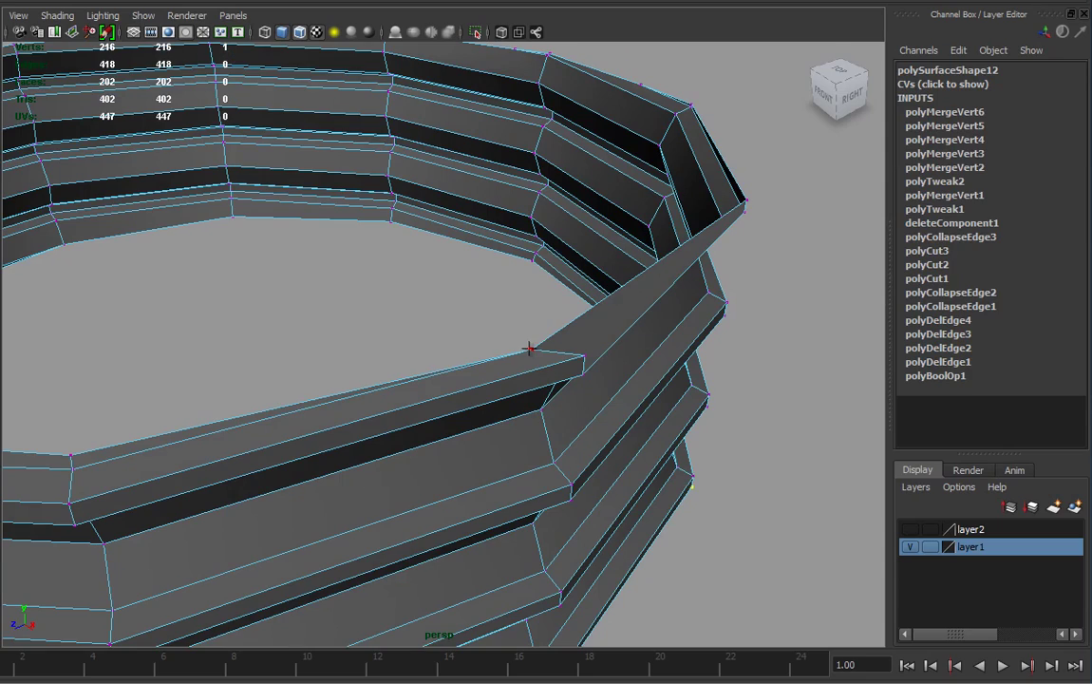
{"action": "left_click_drag", "start_coordinate": [581, 357], "coordinate": [541, 466]}
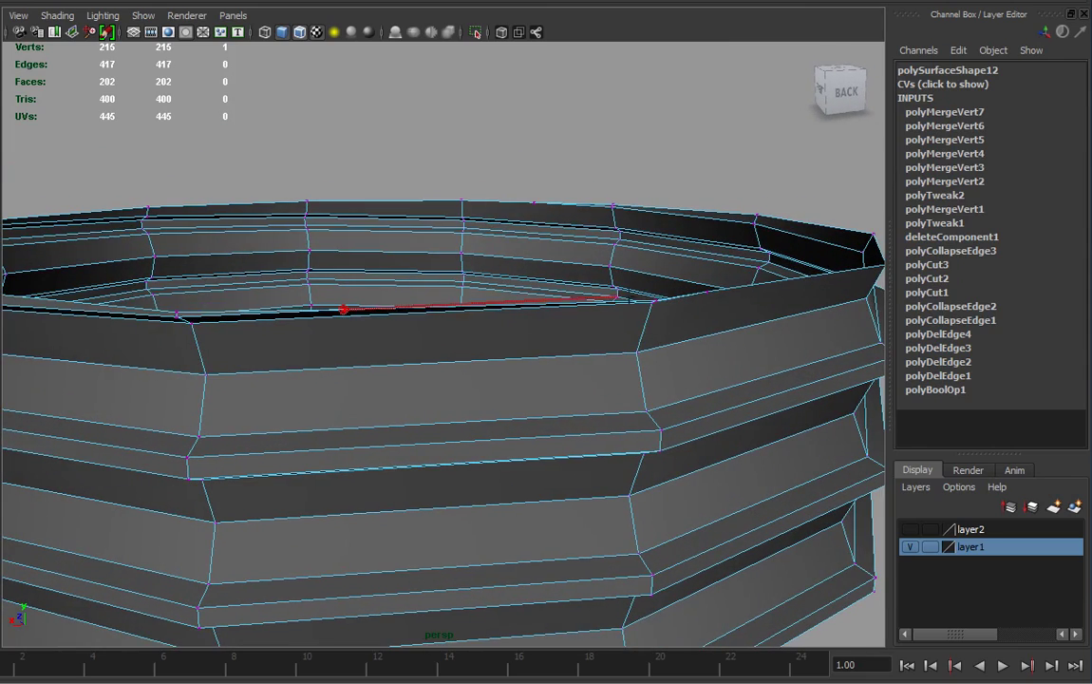
Step: Merge the stray vertices on the upper rim's back side into the adjacent corner vertices
{"action": "left_click_drag", "start_coordinate": [653, 299], "coordinate": [655, 300]}
{"action": "left_click_drag", "start_coordinate": [656, 300], "coordinate": [666, 315], "text": "alt"}
{"action": "middle_click_drag", "start_coordinate": [666, 314], "coordinate": [549, 419], "text": "alt"}
{"action": "left_click_drag", "start_coordinate": [549, 419], "coordinate": [539, 369], "text": "alt"}
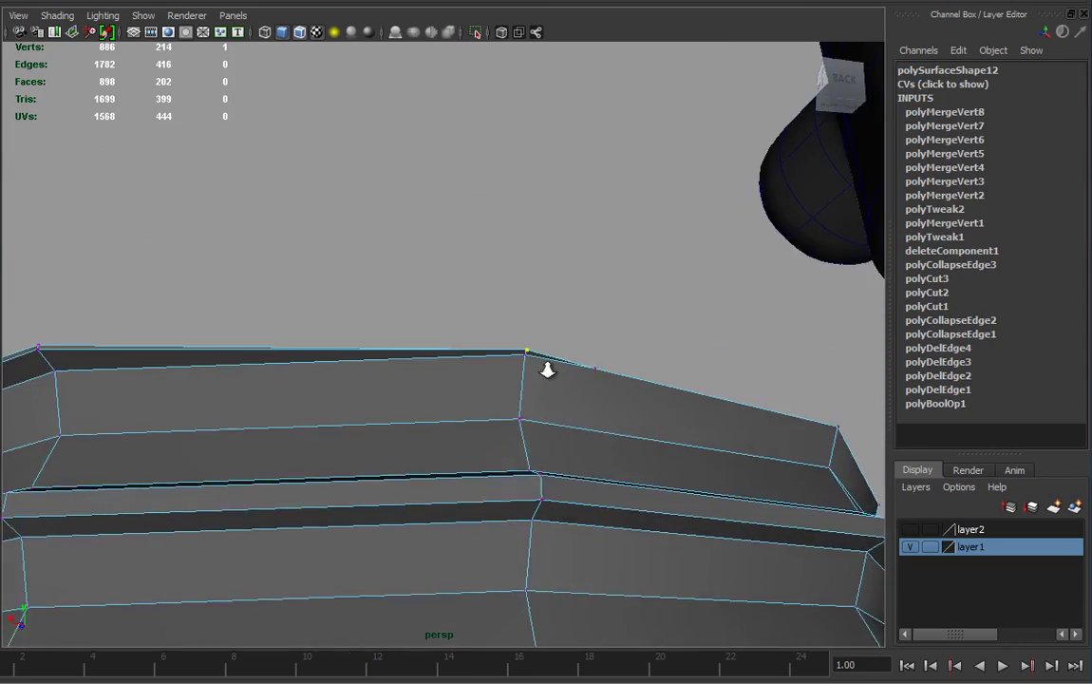
{"action": "right_click_drag", "start_coordinate": [539, 368], "coordinate": [658, 399], "text": "alt"}
{"action": "left_click_drag", "start_coordinate": [566, 353], "coordinate": [557, 372]}
Step: Continue around the upper rim to the front-left side and merge the stray vertex there into its neighbouring corner
{"action": "right_click_drag", "start_coordinate": [661, 418], "coordinate": [560, 433], "text": "alt"}
{"action": "middle_click_drag", "start_coordinate": [655, 456], "coordinate": [549, 448], "text": "alt"}
{"action": "left_click_drag", "start_coordinate": [549, 448], "coordinate": [532, 475], "text": "alt"}
{"action": "left_click_drag", "start_coordinate": [655, 448], "coordinate": [466, 456], "text": "alt"}
{"action": "middle_click_drag", "start_coordinate": [465, 456], "coordinate": [409, 484], "text": "alt"}
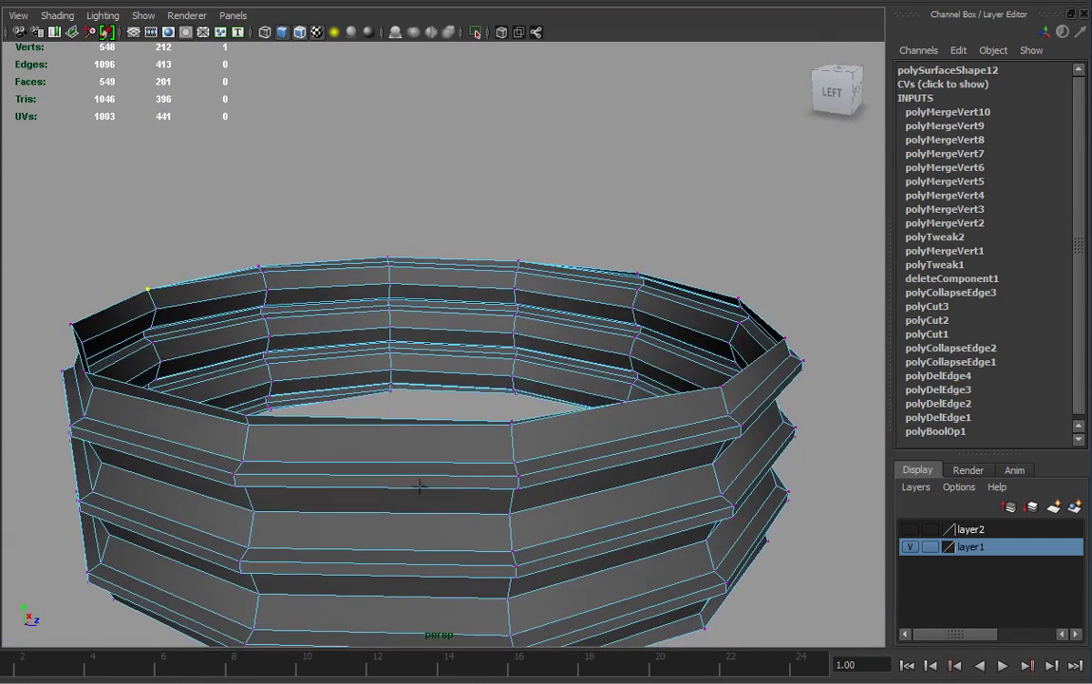
{"action": "left_click_drag", "start_coordinate": [505, 484], "coordinate": [483, 474], "text": "alt"}
{"action": "middle_click_drag", "start_coordinate": [713, 482], "coordinate": [582, 500], "text": "alt"}
{"action": "left_click_drag", "start_coordinate": [582, 500], "coordinate": [494, 470], "text": "alt"}
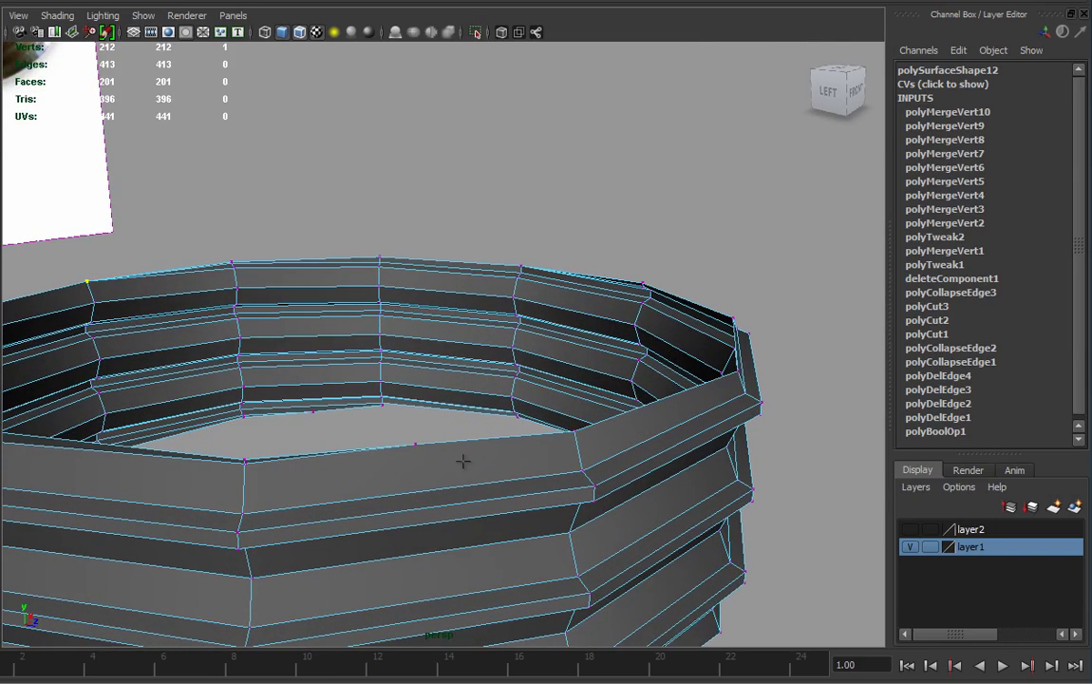
{"action": "left_click_drag", "start_coordinate": [556, 434], "coordinate": [577, 433]}
{"action": "left_click_drag", "start_coordinate": [673, 489], "coordinate": [584, 505], "text": "alt"}
{"action": "right_click_drag", "start_coordinate": [583, 504], "coordinate": [356, 504], "text": "alt"}
{"action": "left_click_drag", "start_coordinate": [356, 503], "coordinate": [367, 378], "text": "alt"}
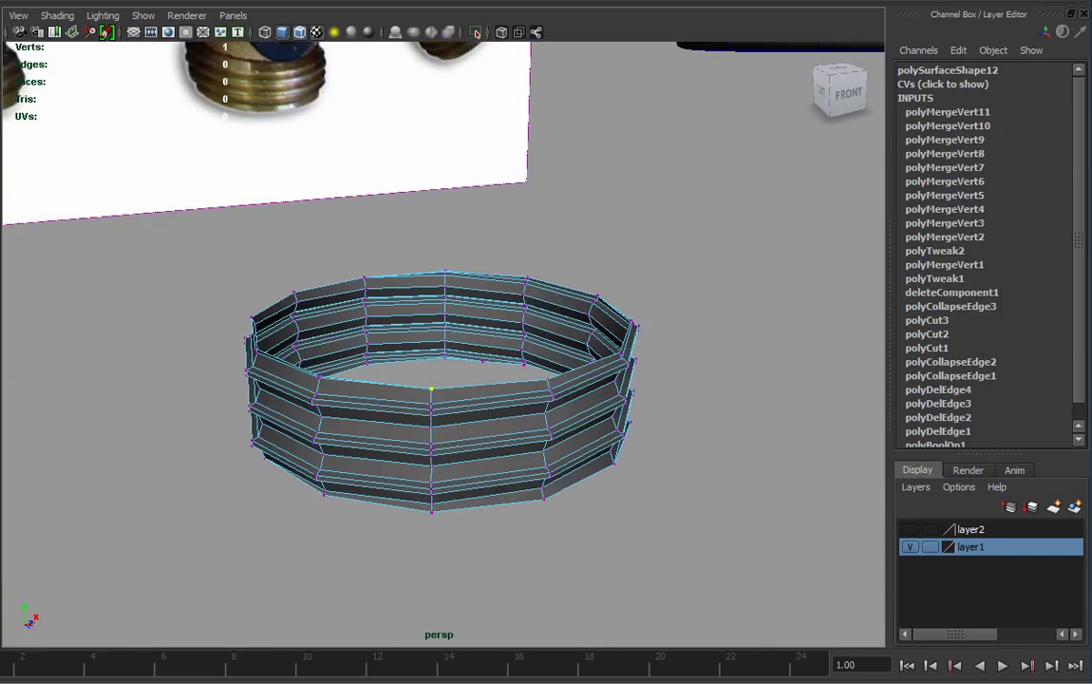
Step: Return the thread to object mode, delete its construction history and display it smoothed
{"action": "right_click_drag", "start_coordinate": [521, 410], "coordinate": [560, 420]}
{"action": "right_click_drag", "start_coordinate": [580, 365], "coordinate": [629, 372]}
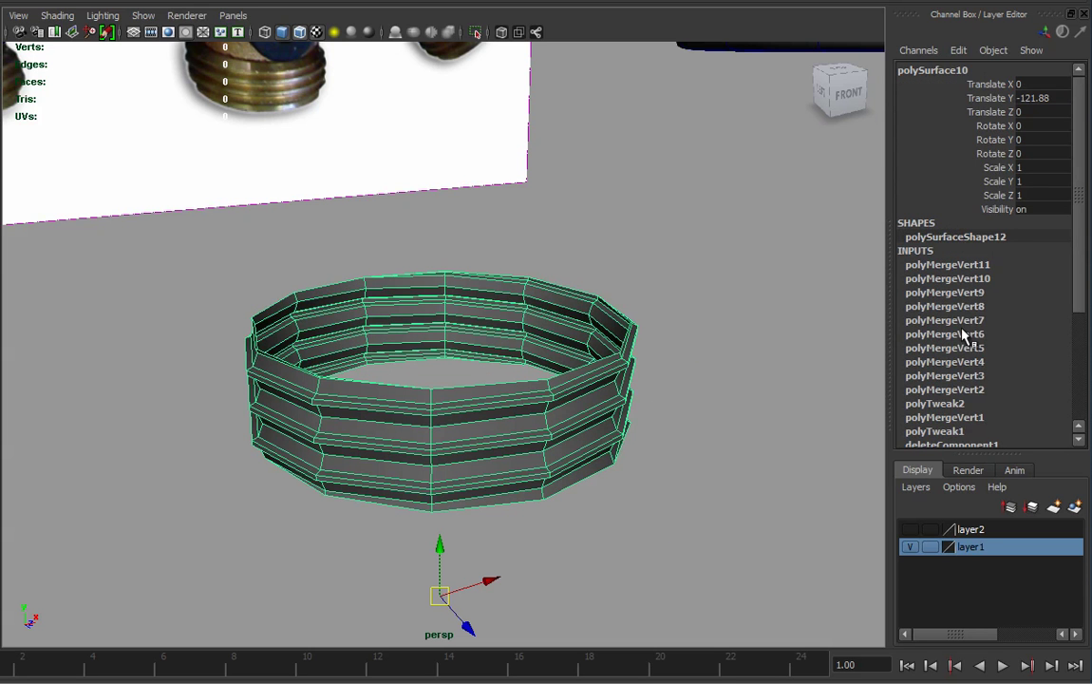
{"action": "key", "text": "alt+shift+d"}
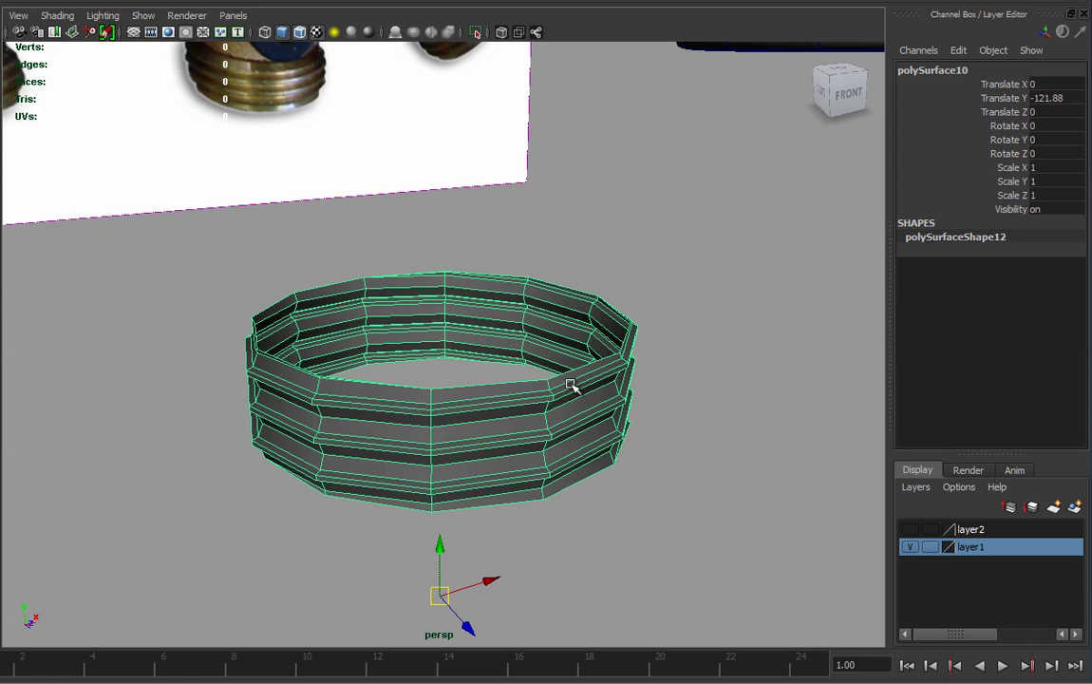
{"action": "key", "text": "3"}
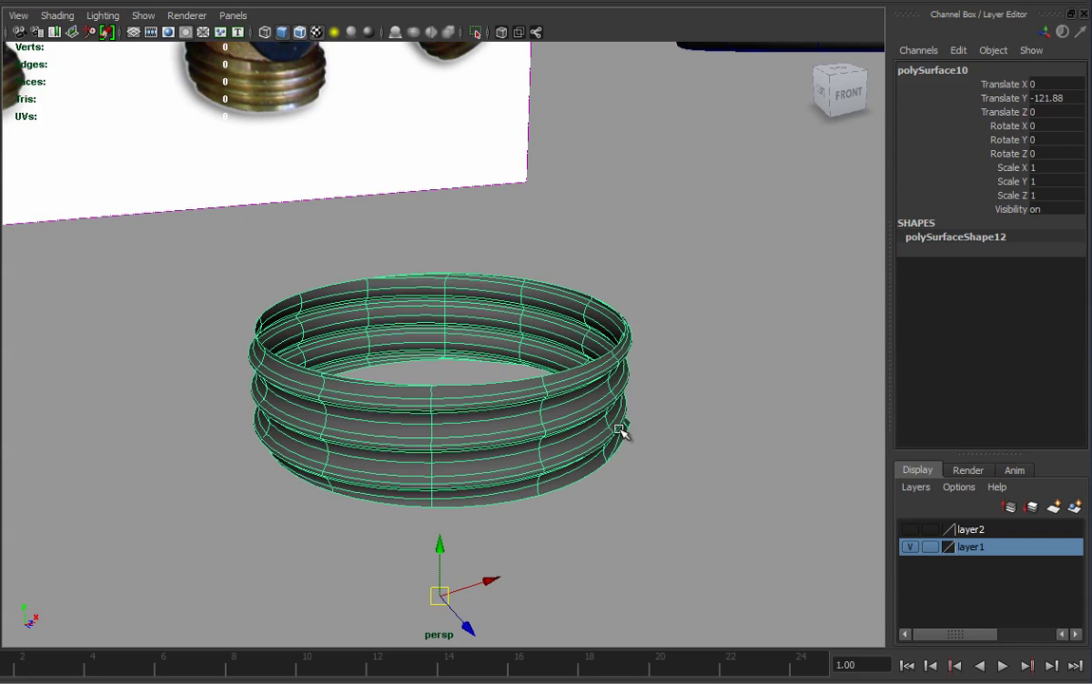
{"action": "left_click", "coordinate": [658, 494]}
Step: Select the stray vertex and its neighbouring corner on the right-facing lower rim and merge them
{"action": "left_click_drag", "start_coordinate": [658, 495], "coordinate": [409, 461], "text": "alt"}
{"action": "right_click_drag", "start_coordinate": [409, 461], "coordinate": [477, 594], "text": "alt"}
{"action": "middle_click_drag", "start_coordinate": [477, 595], "coordinate": [482, 456], "text": "alt"}
{"action": "left_click_drag", "start_coordinate": [483, 456], "coordinate": [568, 506], "text": "alt"}
{"action": "right_click_drag", "start_coordinate": [568, 506], "coordinate": [520, 517]}
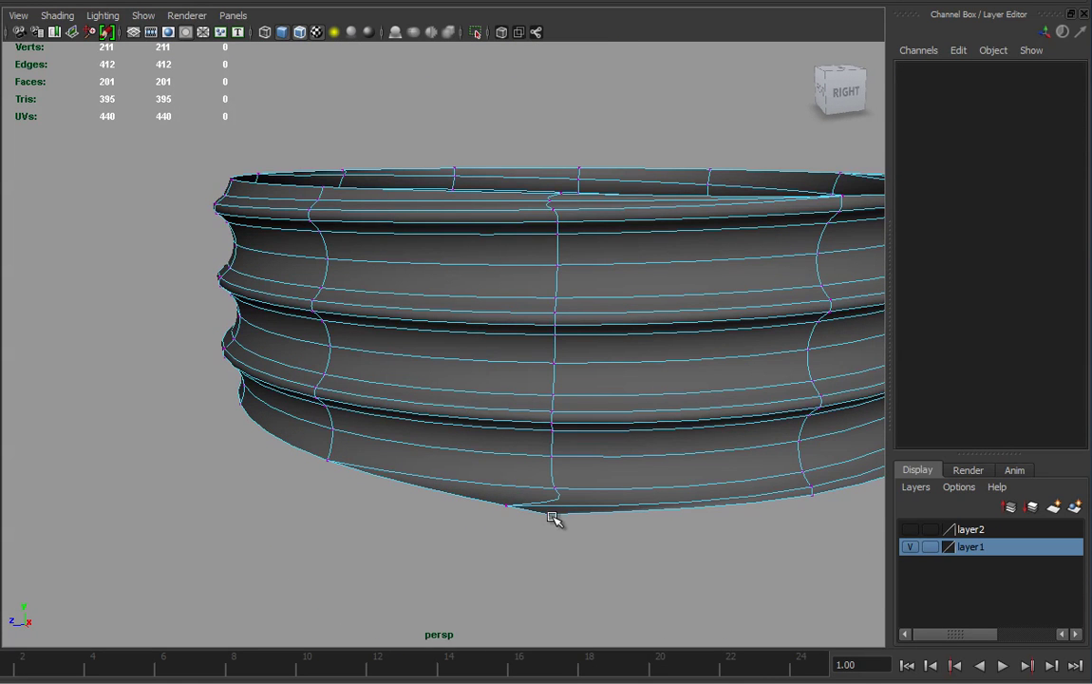
{"action": "left_click", "coordinate": [550, 514]}
{"action": "left_click_drag", "start_coordinate": [549, 516], "coordinate": [525, 511]}
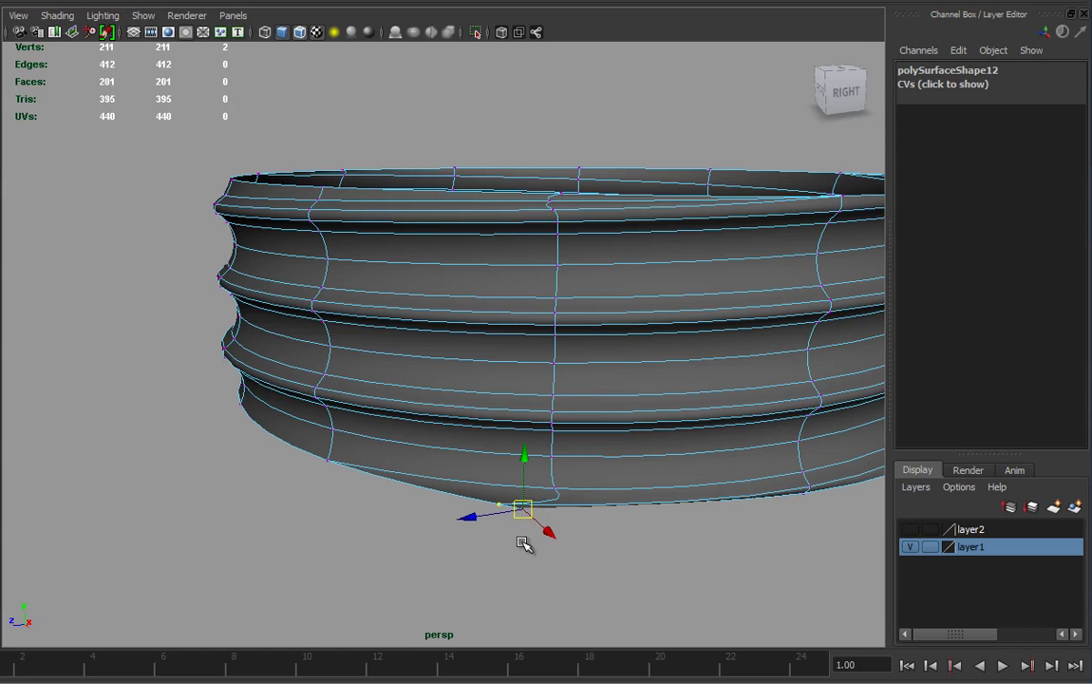
{"action": "right_click_drag", "start_coordinate": [523, 510], "coordinate": [541, 452], "text": "shift"}
Step: Repeat the merge on the next pair of close vertices along the lower rim
{"action": "left_click_drag", "start_coordinate": [604, 542], "coordinate": [622, 519], "text": "alt"}
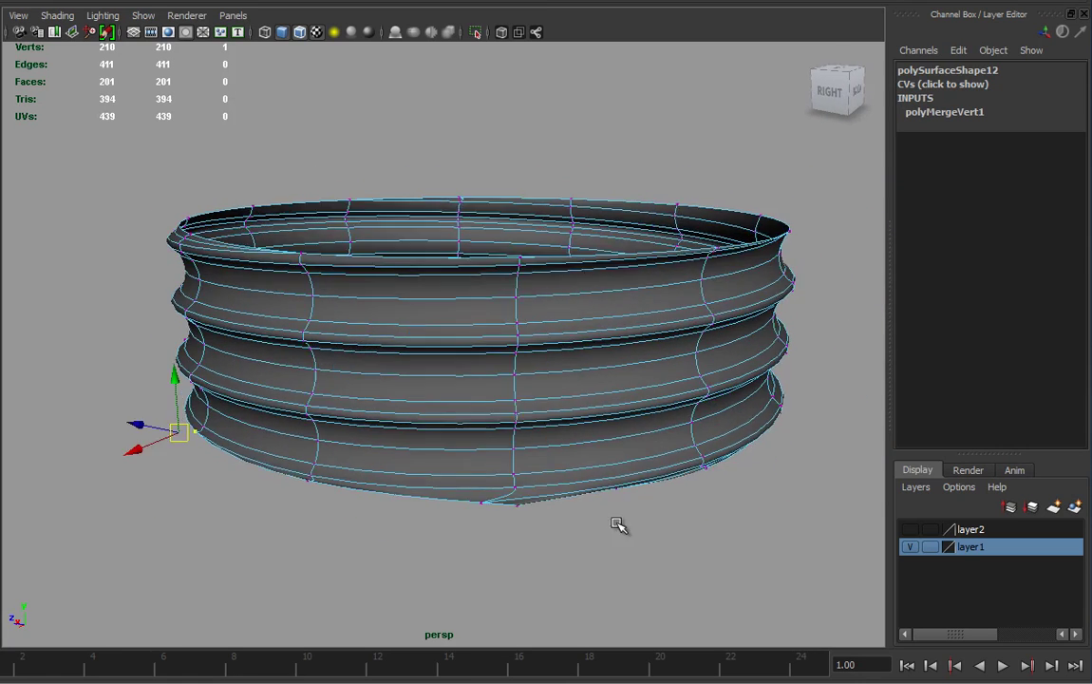
{"action": "right_click_drag", "start_coordinate": [622, 520], "coordinate": [584, 593], "text": "alt"}
{"action": "left_click_drag", "start_coordinate": [558, 601], "coordinate": [560, 598]}
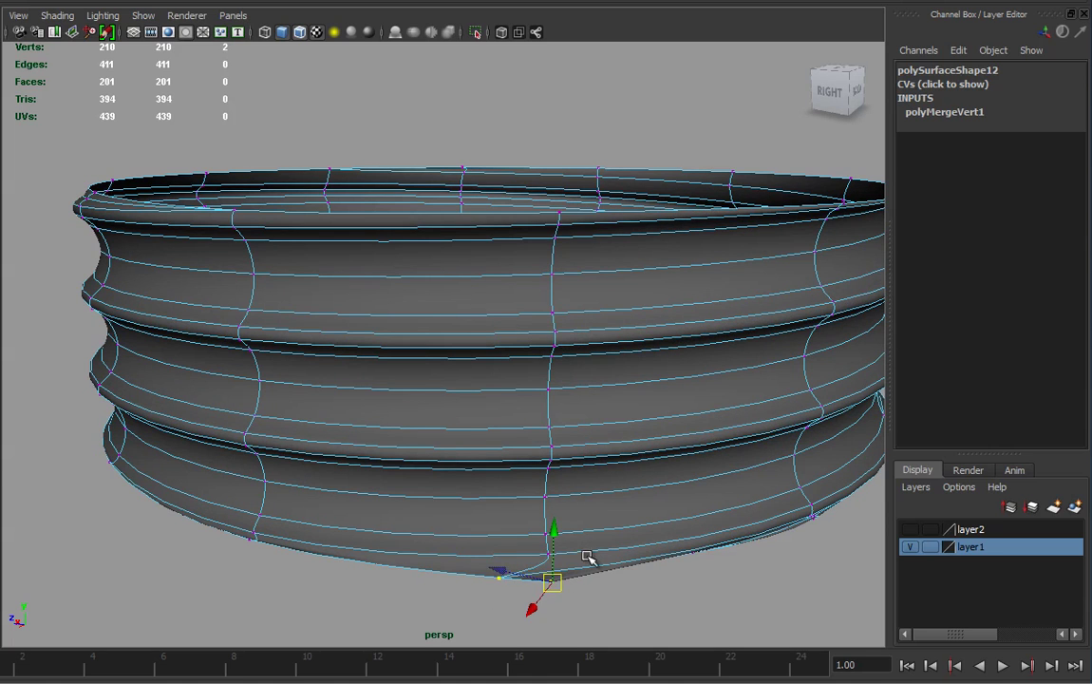
{"action": "key", "text": "g"}
Step: Examine the smoothed thread's lower rim and overall shape from several sides, leaving vertex mode and clearing the selection
{"action": "left_click_drag", "start_coordinate": [709, 572], "coordinate": [645, 561], "text": "alt"}
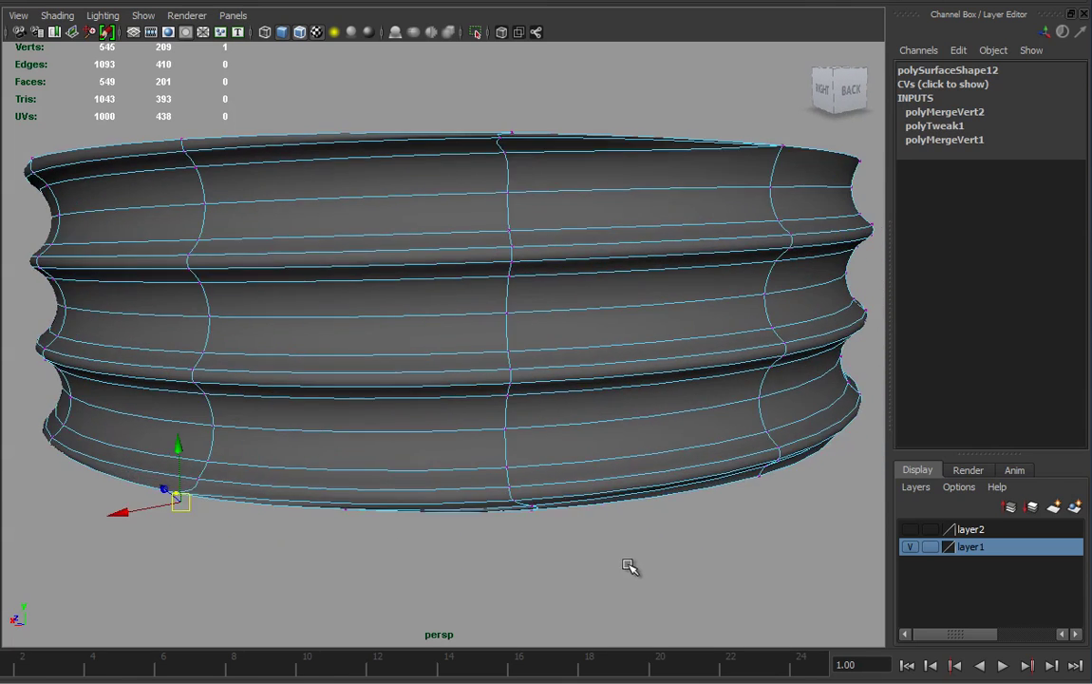
{"action": "right_click_drag", "start_coordinate": [622, 557], "coordinate": [659, 566], "text": "alt"}
{"action": "left_click_drag", "start_coordinate": [658, 566], "coordinate": [591, 536], "text": "alt"}
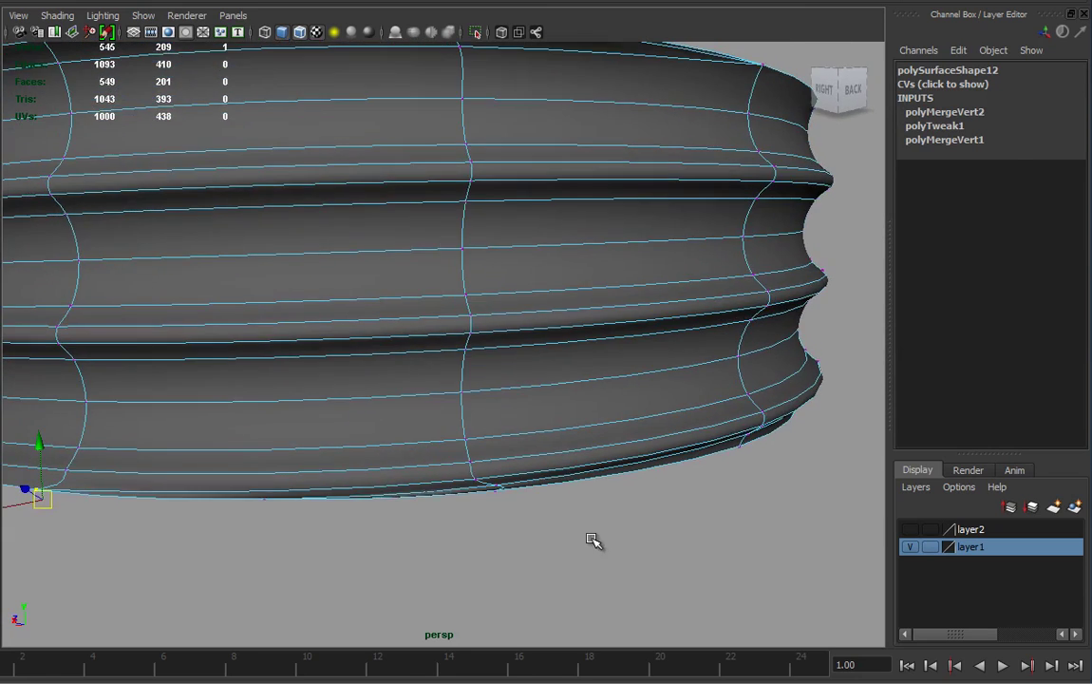
{"action": "right_click_drag", "start_coordinate": [707, 513], "coordinate": [304, 438], "text": "alt"}
{"action": "left_click_drag", "start_coordinate": [305, 438], "coordinate": [458, 410], "text": "alt"}
{"action": "right_click_drag", "start_coordinate": [520, 380], "coordinate": [524, 383]}
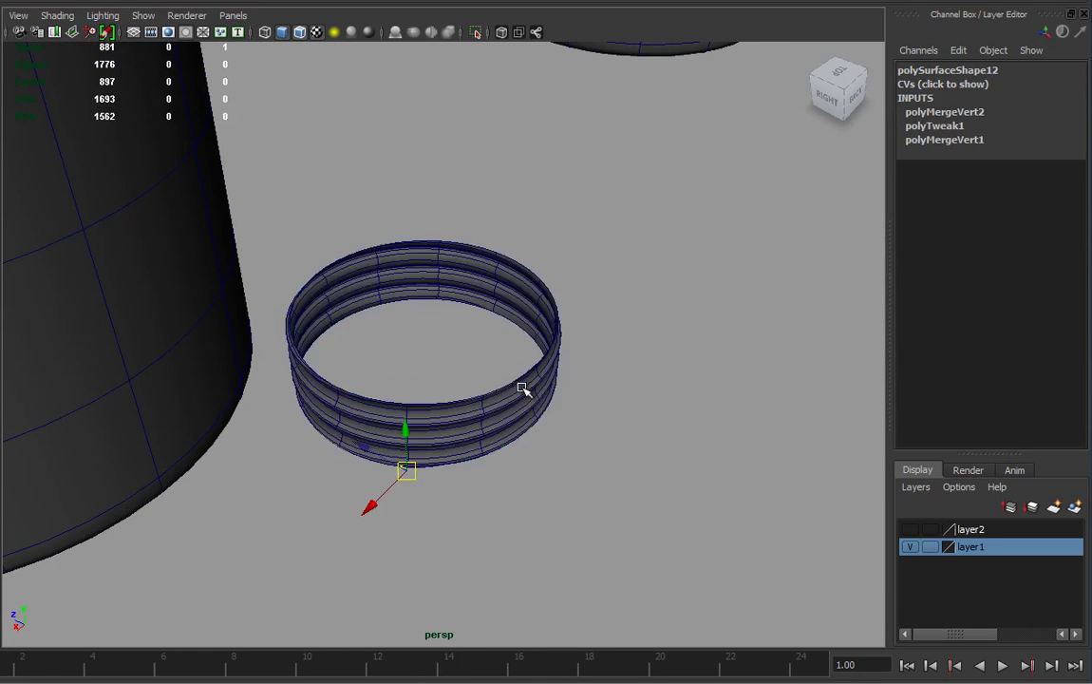
{"action": "left_click_drag", "start_coordinate": [347, 490], "coordinate": [602, 463], "text": "alt"}
{"action": "right_click_drag", "start_coordinate": [602, 463], "coordinate": [561, 389], "text": "alt"}
{"action": "middle_click_drag", "start_coordinate": [561, 390], "coordinate": [495, 454], "text": "alt"}
{"action": "left_click_drag", "start_coordinate": [495, 454], "coordinate": [454, 470], "text": "alt"}
{"action": "left_click", "coordinate": [593, 416]}
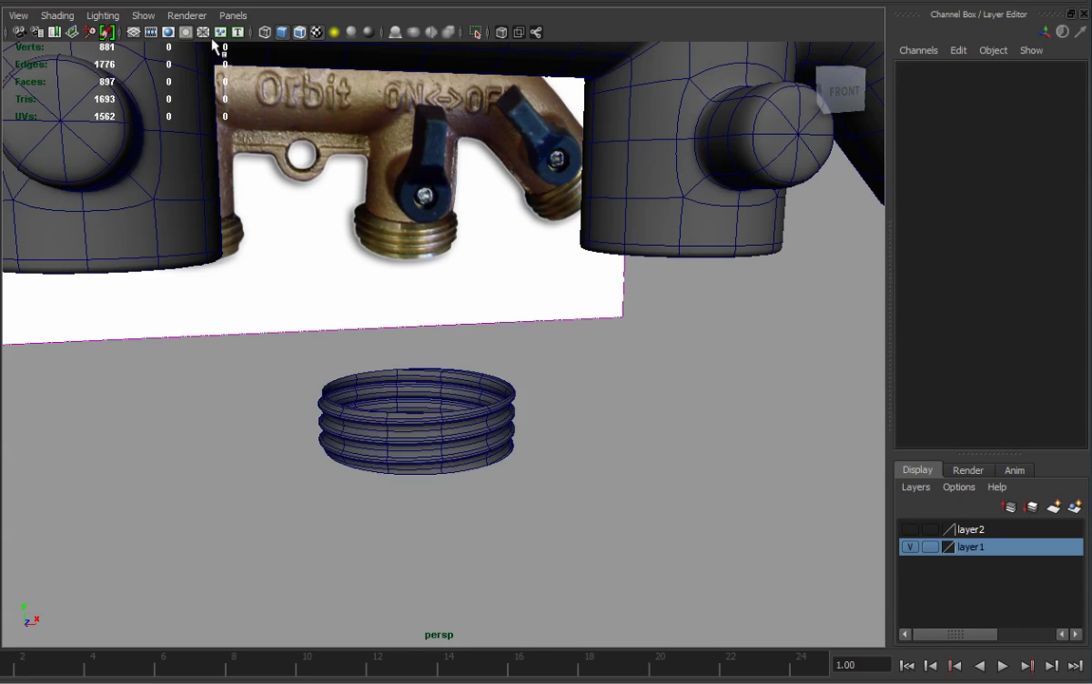
Step: Turn off the wireframe overlay on shaded objects and select the thread, viewing it beside the reference photo's brass threads
{"action": "left_click", "coordinate": [300, 32]}
{"action": "mouse_move", "coordinate": [448, 339]}
{"action": "left_mouse_down", "text": "alt"}
{"action": "mouse_move", "coordinate": [563, 405]}
{"action": "mouse_move", "coordinate": [380, 414]}
{"action": "mouse_move", "coordinate": [420, 442]}
{"action": "mouse_move", "coordinate": [399, 429]}
{"action": "left_mouse_up", "text": "alt"}
{"action": "right_click_drag", "start_coordinate": [400, 429], "coordinate": [807, 462], "text": "alt"}
{"action": "middle_click_drag", "start_coordinate": [510, 415], "coordinate": [552, 391], "text": "alt"}
{"action": "left_click_drag", "start_coordinate": [503, 391], "coordinate": [521, 406], "text": "alt"}
{"action": "left_click", "coordinate": [497, 457]}
{"action": "left_click_drag", "start_coordinate": [498, 457], "coordinate": [394, 232], "text": "alt"}
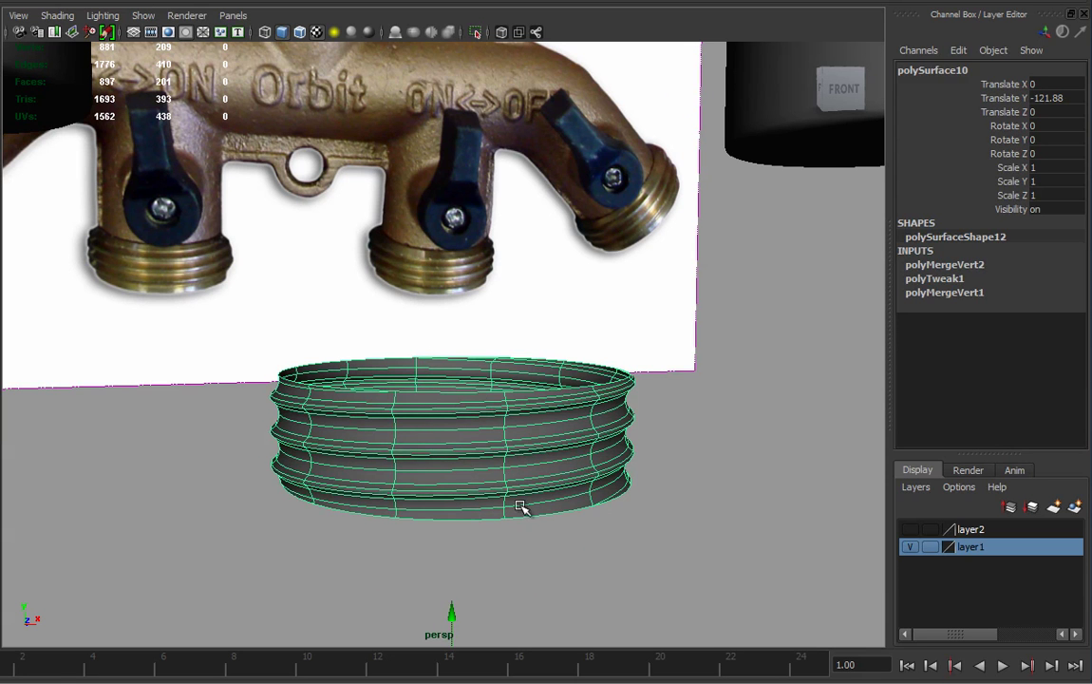
{"action": "right_click_drag", "start_coordinate": [489, 492], "coordinate": [548, 503], "text": "alt"}
{"action": "left_click_drag", "start_coordinate": [580, 591], "coordinate": [538, 551], "text": "alt"}
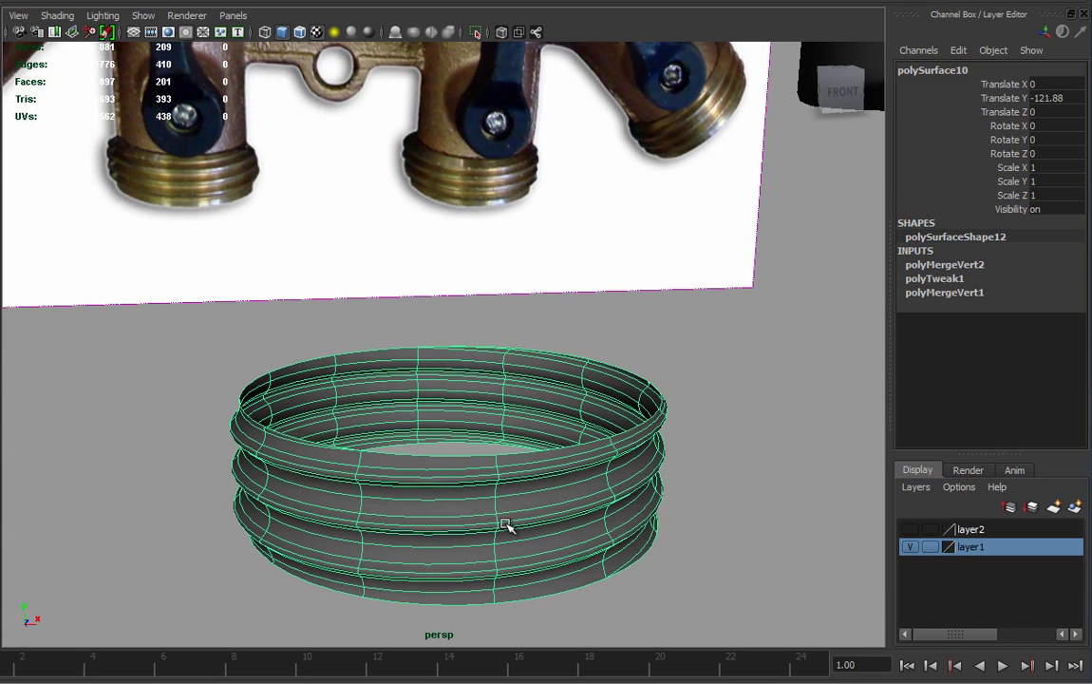
Step: Extrude the thread's upper and lower border edge loops and scale them inward to 0.911 in X and Z
{"action": "right_click_drag", "start_coordinate": [425, 414], "coordinate": [430, 350]}
{"action": "double_click", "coordinate": [454, 456]}
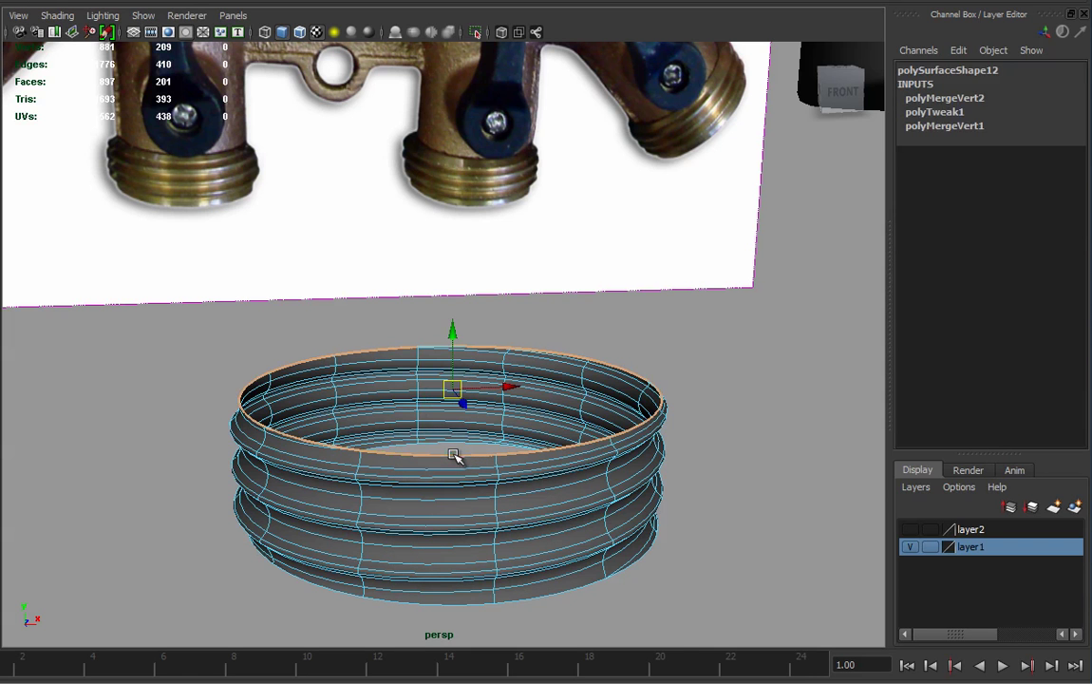
{"action": "double_click", "coordinate": [478, 605], "text": "shift"}
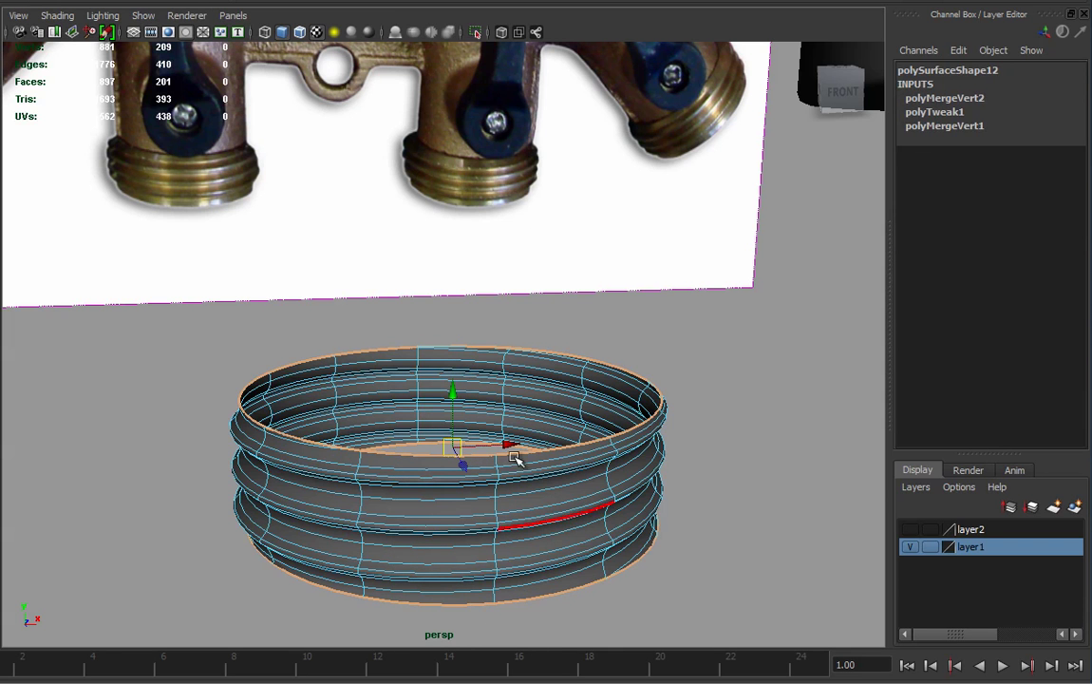
{"action": "key", "text": "ctrl+e"}
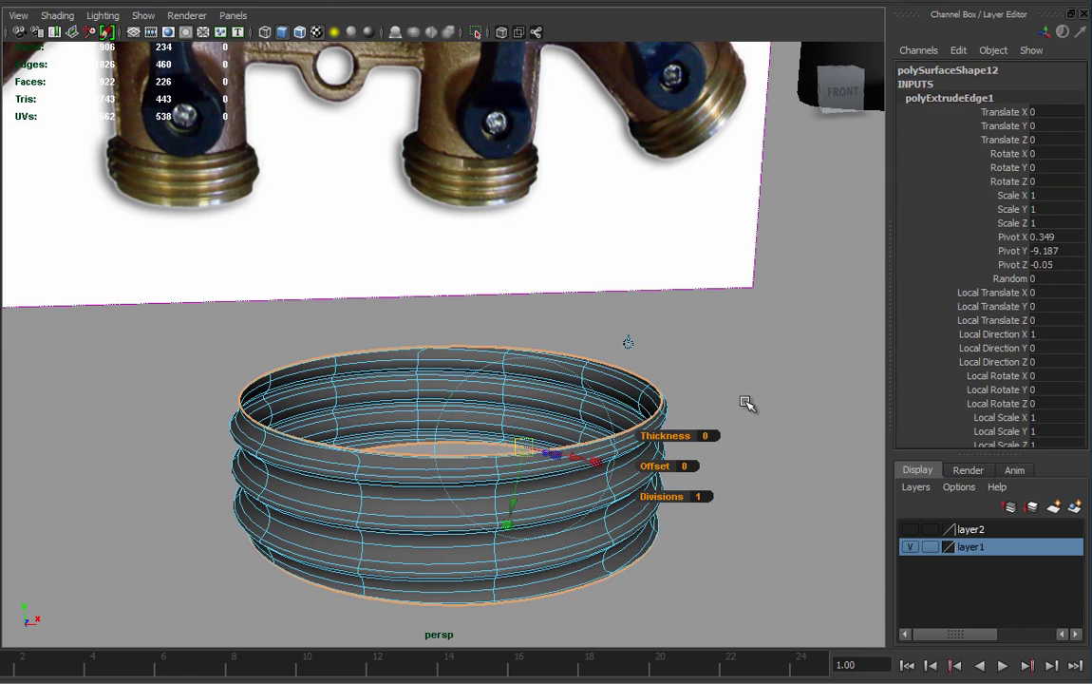
{"action": "left_click", "coordinate": [629, 343]}
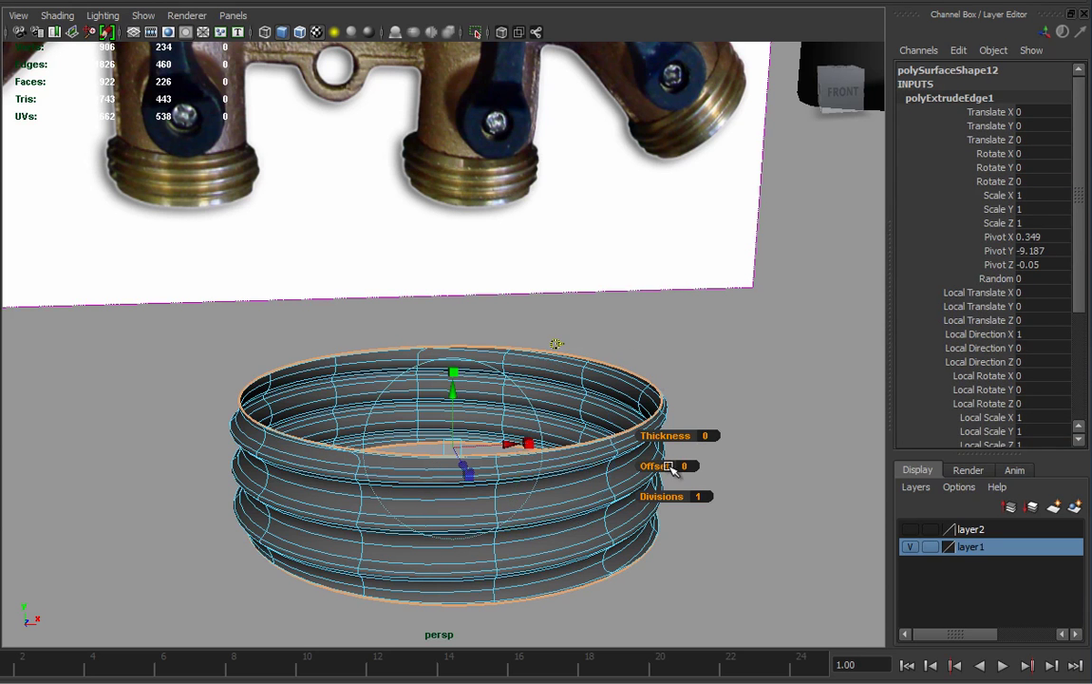
{"action": "left_click_drag", "start_coordinate": [456, 372], "coordinate": [435, 380]}
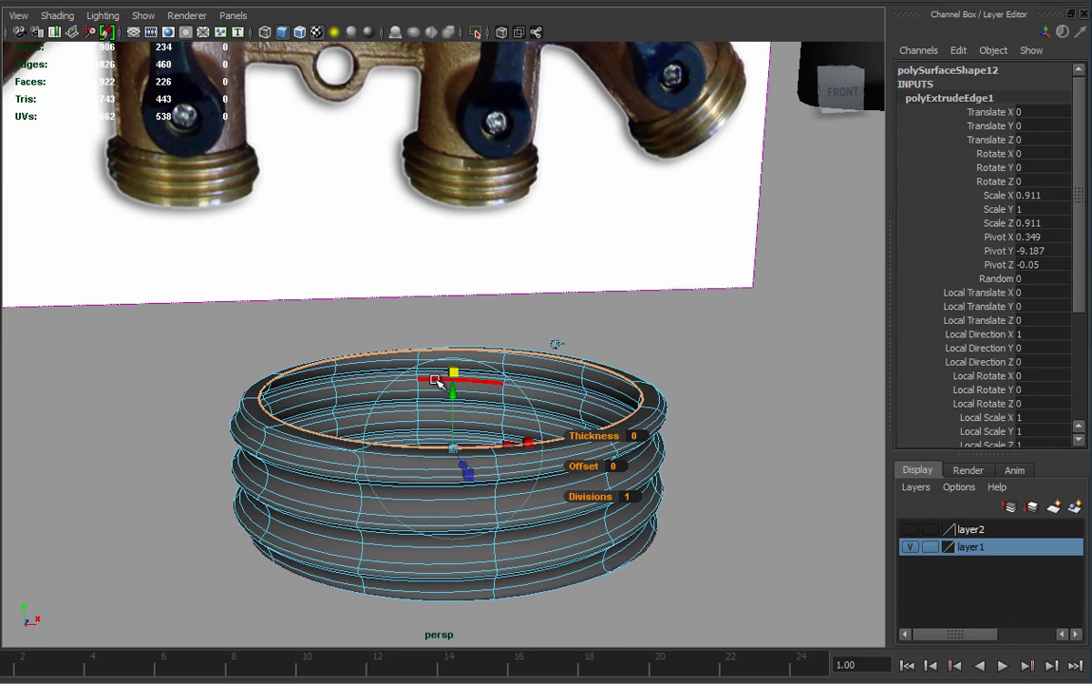
Step: Extrude the inner border loops again to form short inner walls, with a Local Translate Z of -1.395
{"action": "key", "text": "ctrl+e"}
{"action": "left_click_drag", "start_coordinate": [573, 467], "coordinate": [425, 390], "text": "alt"}
{"action": "right_click_drag", "start_coordinate": [424, 390], "coordinate": [616, 450], "text": "alt"}
{"action": "left_click_drag", "start_coordinate": [615, 450], "coordinate": [571, 419], "text": "alt"}
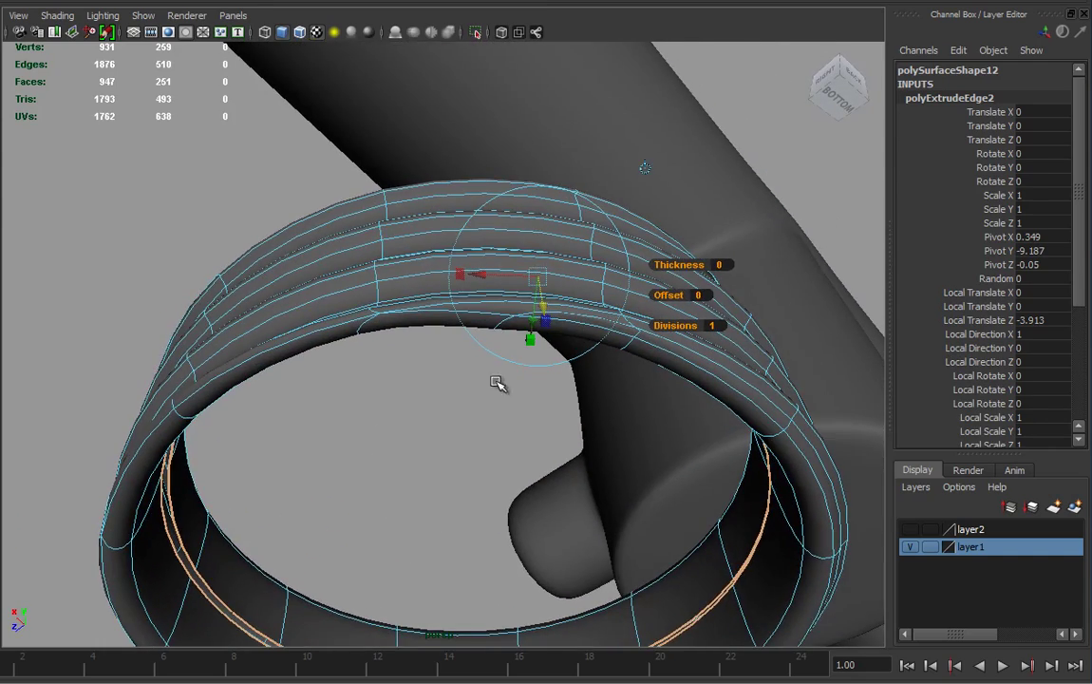
{"action": "left_click_drag", "start_coordinate": [645, 167], "coordinate": [635, 113], "text": "alt"}
{"action": "left_click_drag", "start_coordinate": [532, 414], "coordinate": [215, 511], "text": "alt"}
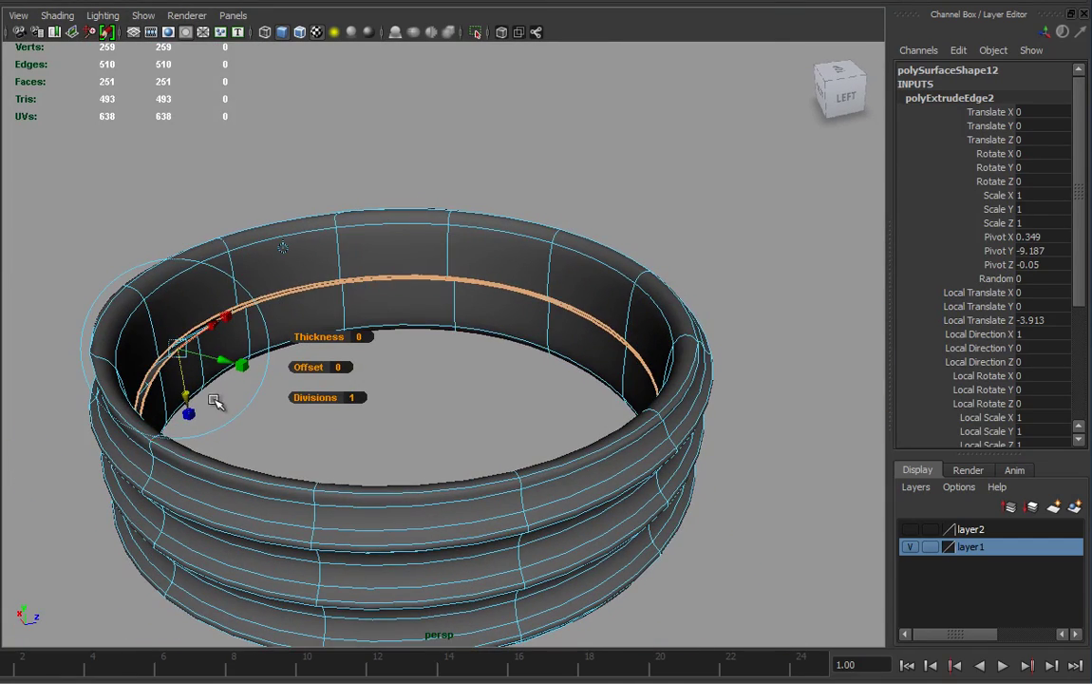
{"action": "left_click_drag", "start_coordinate": [189, 399], "coordinate": [509, 433]}
{"action": "left_click_drag", "start_coordinate": [561, 401], "coordinate": [608, 418], "text": "alt"}
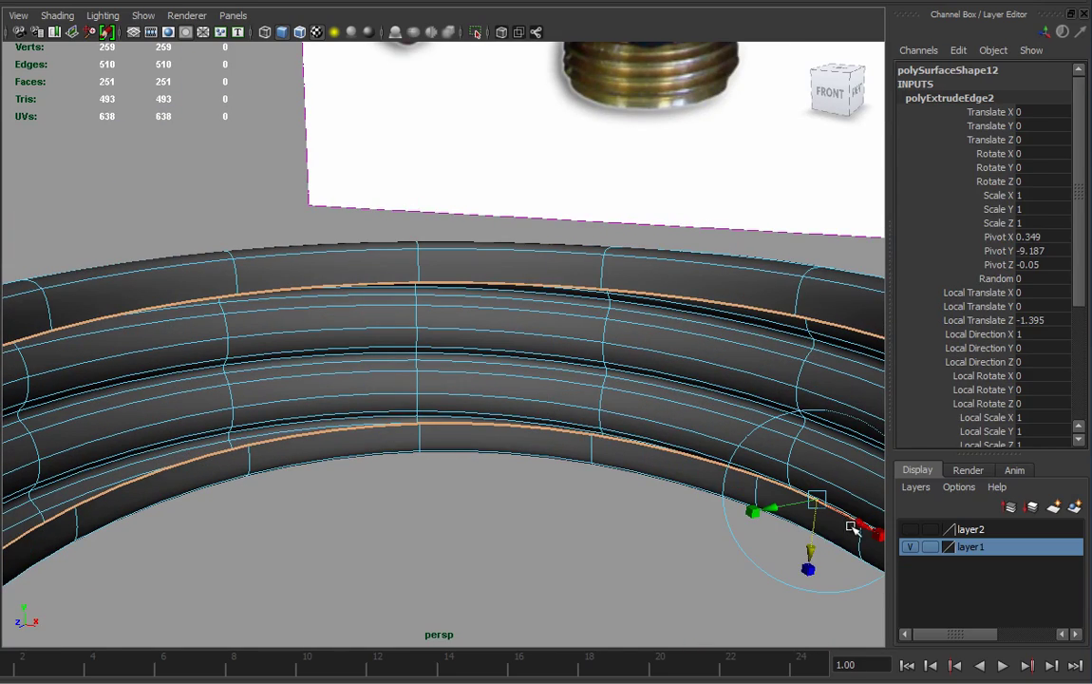
{"action": "left_click_drag", "start_coordinate": [668, 540], "coordinate": [646, 551], "text": "alt"}
Step: Select the extra edges running across the lower rim from the leftover stray vertex and delete them
{"action": "left_click", "coordinate": [597, 485]}
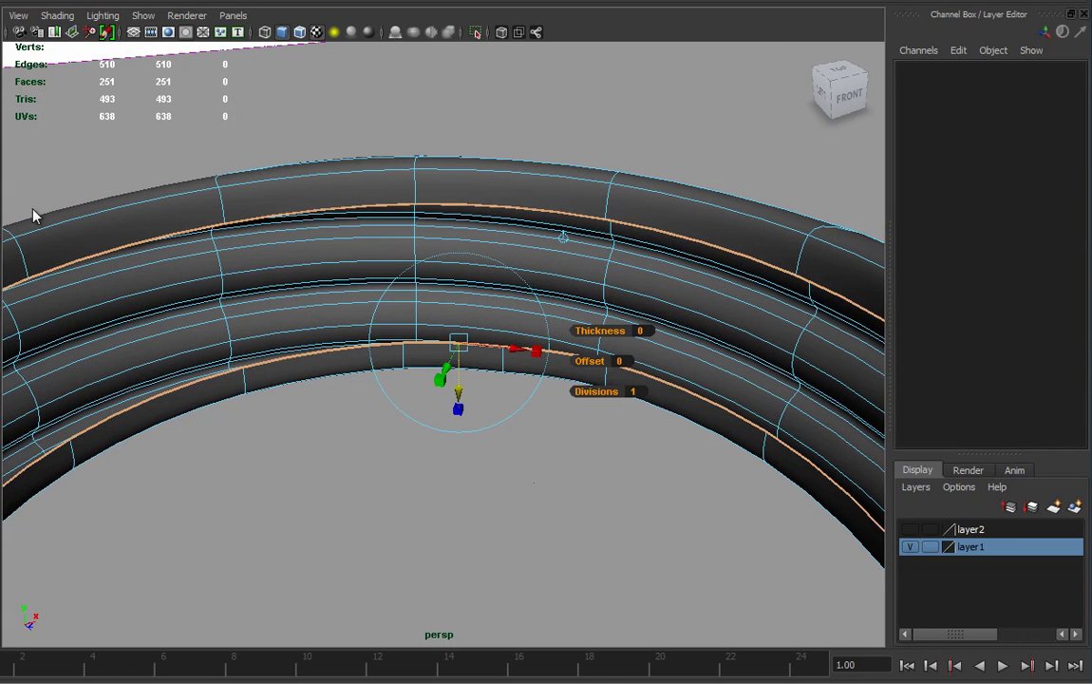
{"action": "left_click", "coordinate": [502, 359]}
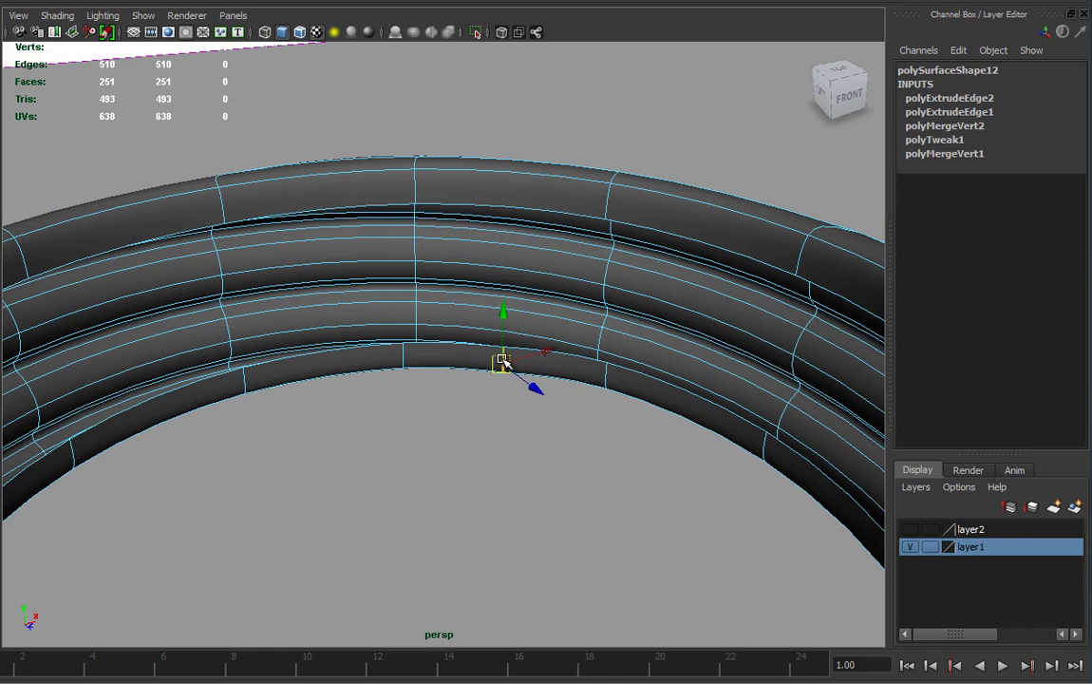
{"action": "key", "text": "f"}
{"action": "left_click_drag", "start_coordinate": [633, 505], "coordinate": [709, 431], "text": "alt"}
{"action": "right_click_drag", "start_coordinate": [710, 431], "coordinate": [420, 480], "text": "alt"}
{"action": "left_click_drag", "start_coordinate": [420, 480], "coordinate": [530, 421], "text": "alt"}
{"action": "double_click", "coordinate": [532, 416], "text": "shift"}
{"action": "right_click_drag", "start_coordinate": [539, 419], "coordinate": [511, 434], "text": "shift"}
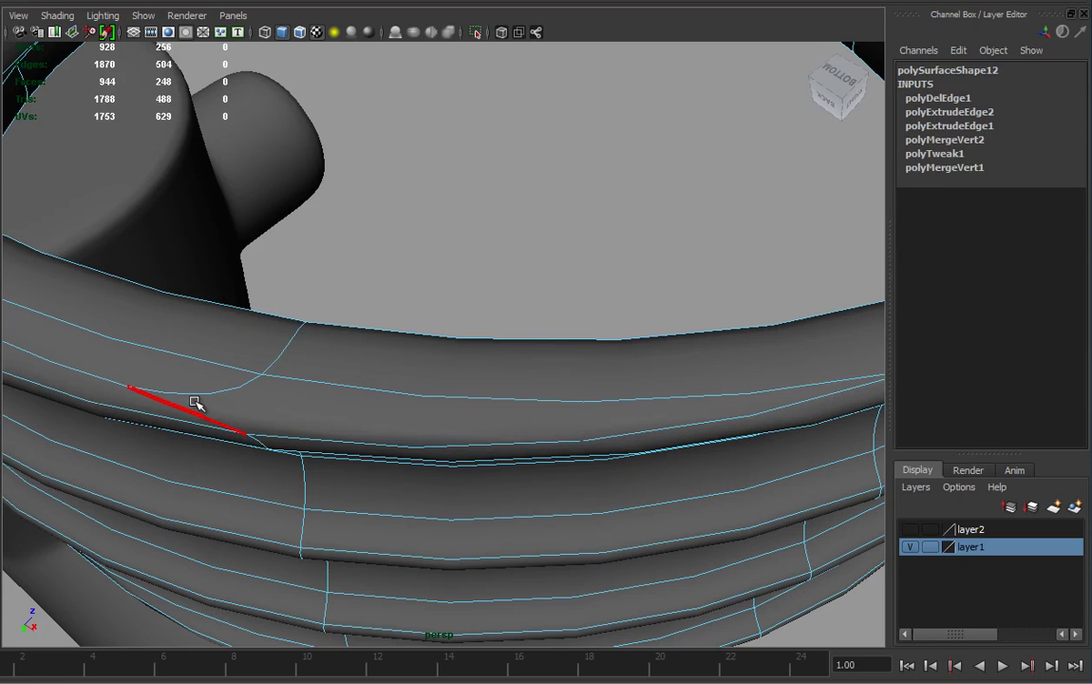
Step: Collapse the short leftover edge on the outside of the lower rim
{"action": "right_click_drag", "start_coordinate": [209, 392], "coordinate": [314, 358], "text": "shift"}
{"action": "left_click_drag", "start_coordinate": [418, 452], "coordinate": [383, 414], "text": "alt"}
{"action": "left_click_drag", "start_coordinate": [322, 388], "coordinate": [522, 451], "text": "alt"}
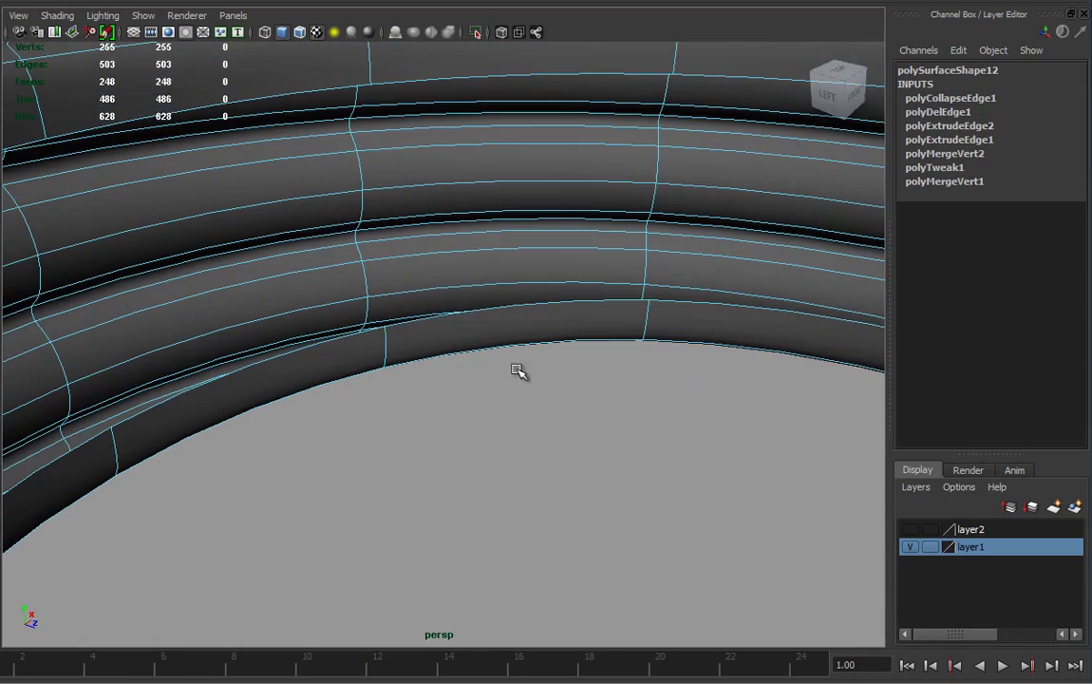
Step: Bridge the upper and lower inner border loops using a linear path with 0 divisions
{"action": "double_click", "coordinate": [483, 309]}
{"action": "double_click", "coordinate": [482, 76], "text": "shift"}
{"action": "right_click_drag", "start_coordinate": [675, 295], "coordinate": [426, 365], "text": "alt"}
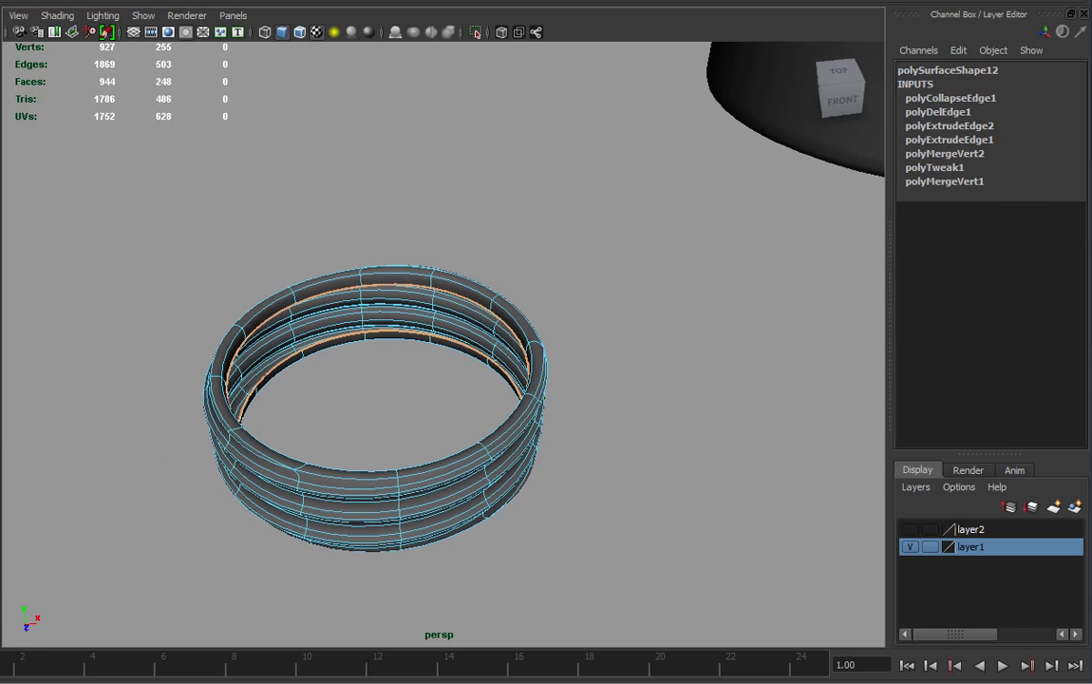
{"action": "left_click", "coordinate": [332, 0]}
{"action": "left_click", "coordinate": [486, 1]}
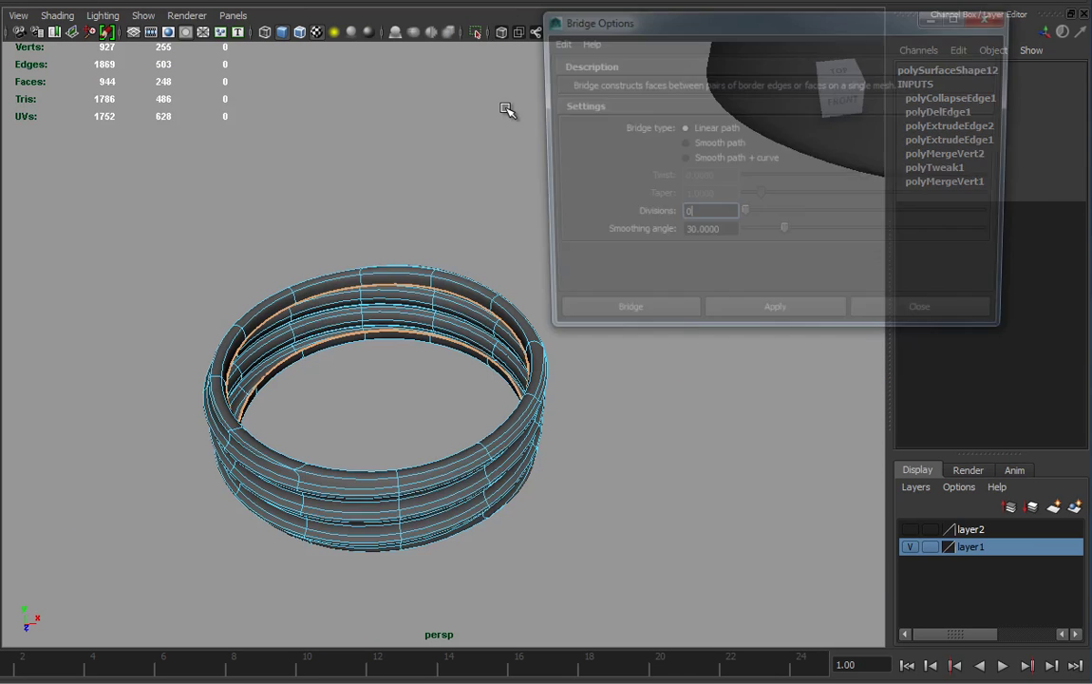
{"action": "left_click", "coordinate": [646, 320]}
Step: Adjust the bridge offset so the new inner wall's edges run straight between the upper and lower loops
{"action": "right_click_drag", "start_coordinate": [378, 459], "coordinate": [370, 176], "text": "alt"}
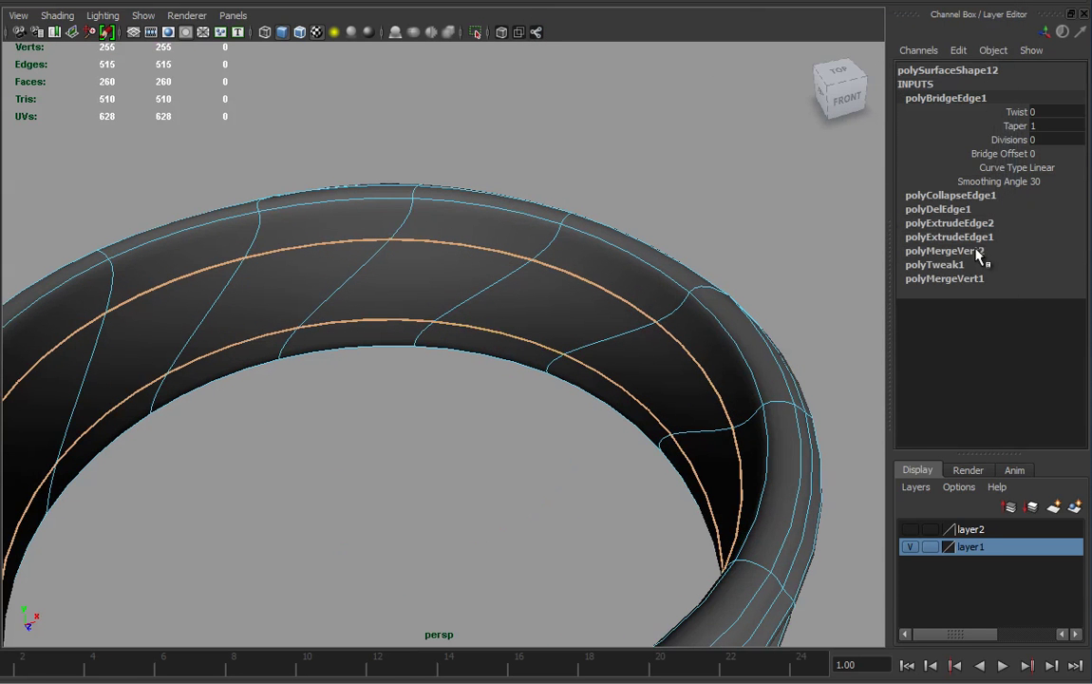
{"action": "left_click", "coordinate": [1004, 153]}
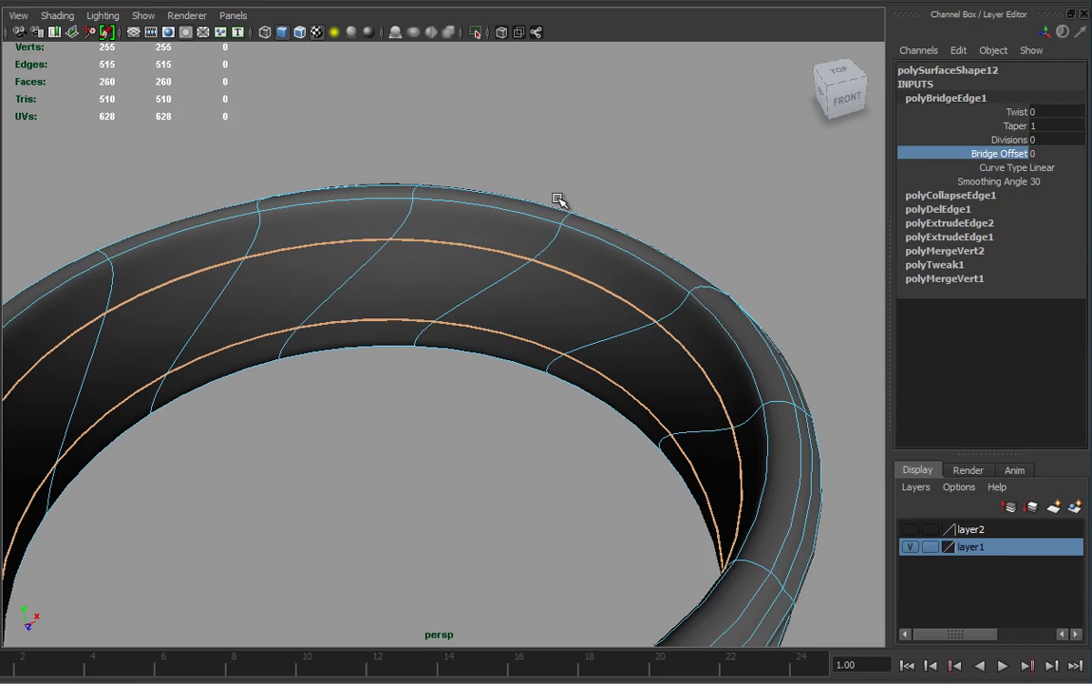
{"action": "middle_click_drag", "start_coordinate": [559, 199], "coordinate": [567, 199]}
{"action": "right_click_drag", "start_coordinate": [684, 364], "coordinate": [461, 319], "text": "alt"}
Step: Insert a supporting edge loop on the ring's inner wall just below the upper rim
{"action": "right_click_drag", "start_coordinate": [438, 278], "coordinate": [498, 249]}
{"action": "right_click_drag", "start_coordinate": [481, 304], "coordinate": [549, 220], "text": "alt"}
{"action": "right_click_drag", "start_coordinate": [390, 249], "coordinate": [376, 213]}
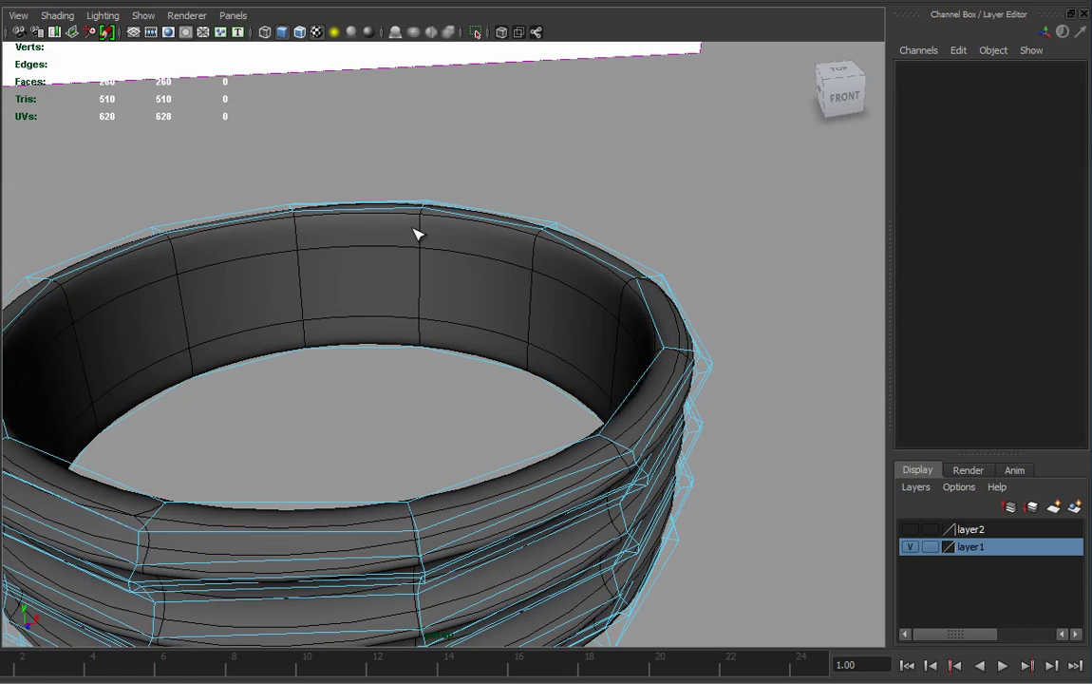
{"action": "mouse_move", "coordinate": [429, 223]}
{"action": "left_mouse_down", "text": "alt"}
{"action": "mouse_move", "coordinate": [414, 275]}
{"action": "mouse_move", "coordinate": [431, 245]}
{"action": "left_mouse_up", "text": "alt"}
{"action": "double_click", "coordinate": [429, 240]}
{"action": "left_click_drag", "start_coordinate": [428, 287], "coordinate": [429, 281]}
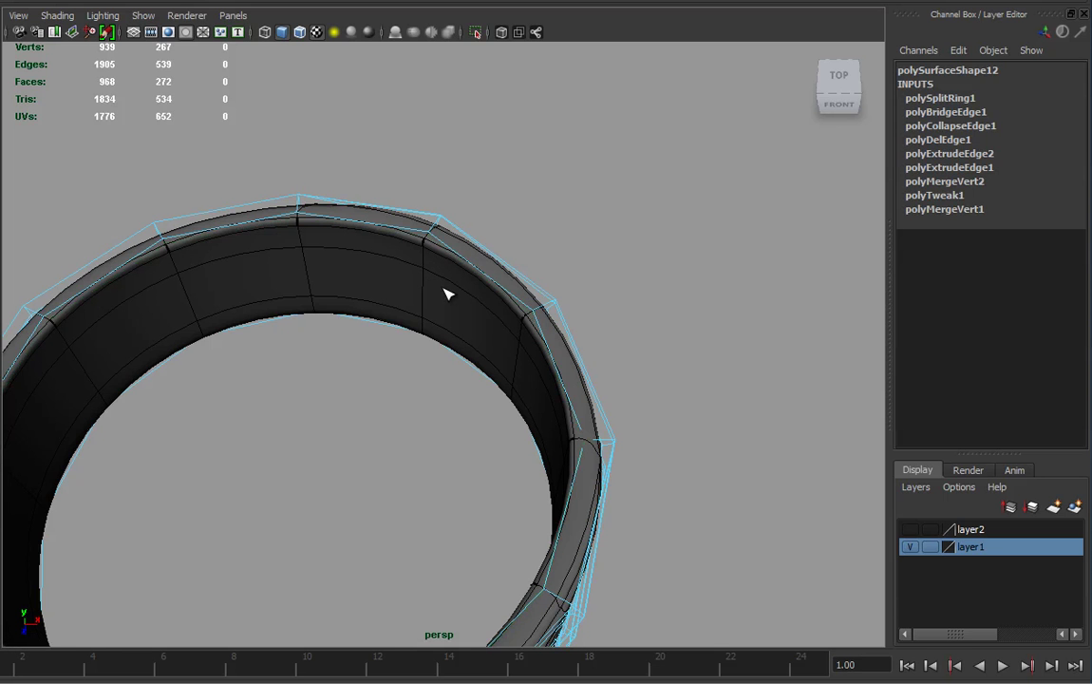
{"action": "left_click_drag", "start_coordinate": [440, 323], "coordinate": [410, 354], "text": "alt"}
Step: Insert a second edge loop near the lower end of the inner wall and restore the smooth mesh preview
{"action": "key", "text": "1"}
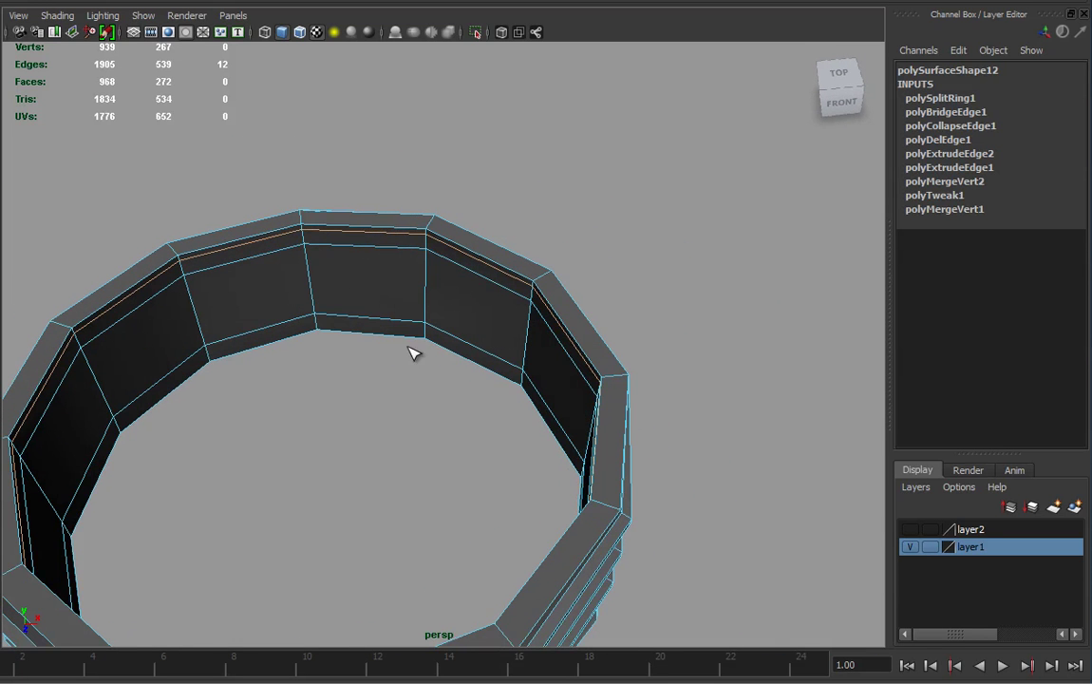
{"action": "left_click", "coordinate": [427, 337]}
{"action": "right_click_drag", "start_coordinate": [566, 361], "coordinate": [123, 245], "text": "alt"}
{"action": "key", "text": "3"}
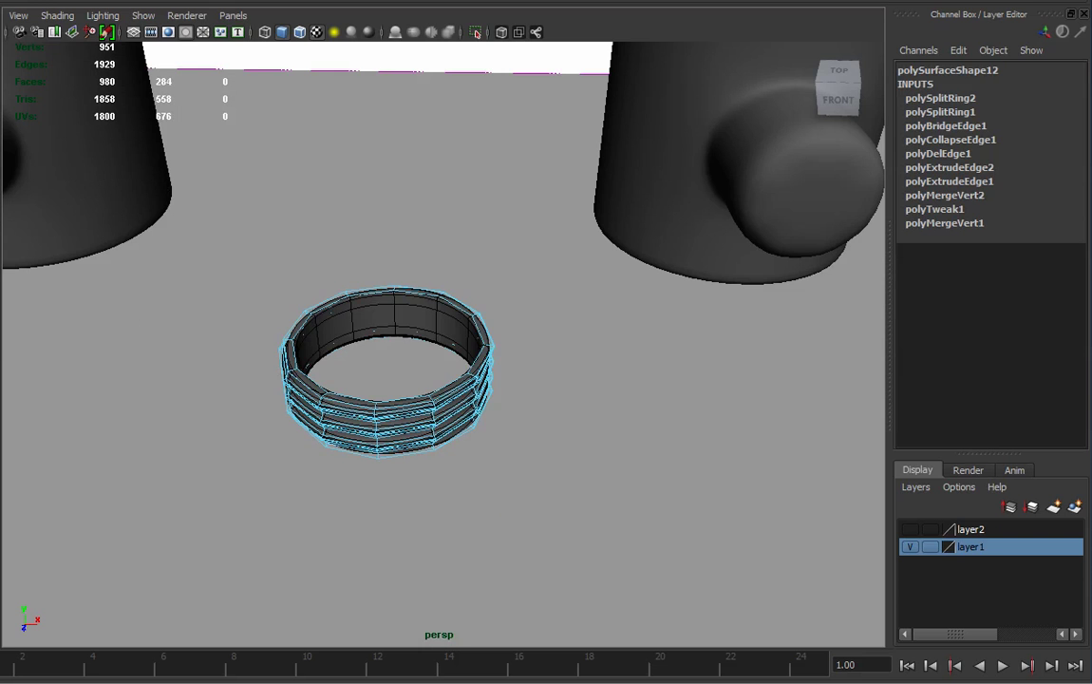
{"action": "key", "text": "3"}
{"action": "key", "text": "w"}
{"action": "left_click", "coordinate": [590, 426]}
Step: Examine the smoothed thread ring from several sides against the manifold and the reference photo
{"action": "left_click_drag", "start_coordinate": [512, 468], "coordinate": [523, 394], "text": "alt"}
{"action": "right_click_drag", "start_coordinate": [523, 394], "coordinate": [655, 466], "text": "alt"}
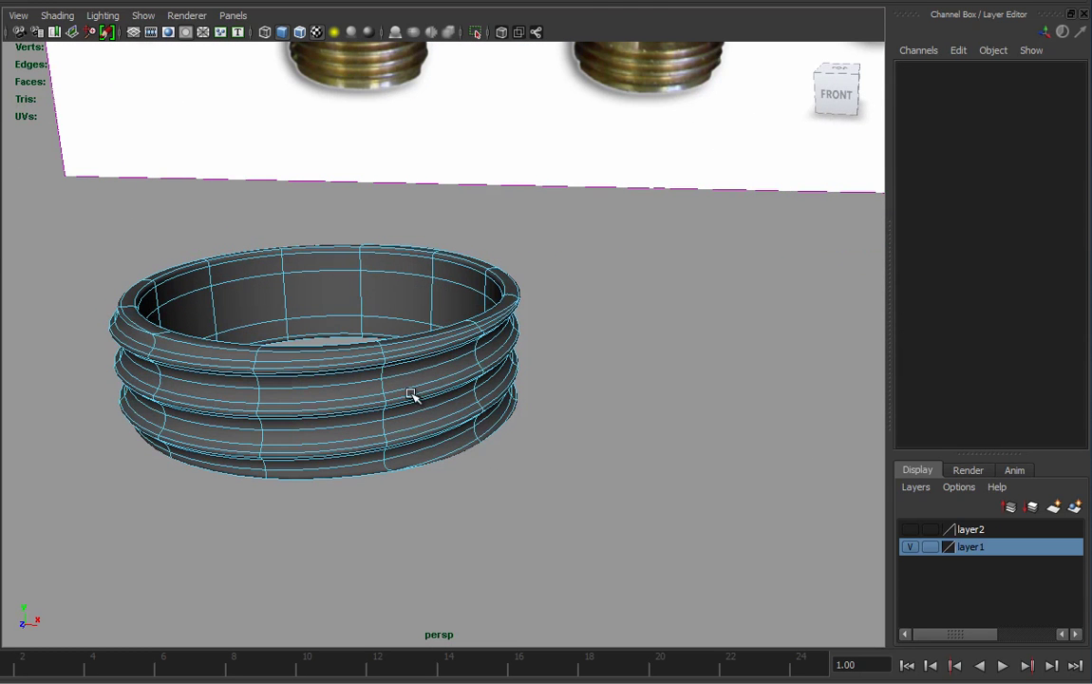
{"action": "right_click_drag", "start_coordinate": [429, 362], "coordinate": [464, 352]}
{"action": "left_click_drag", "start_coordinate": [587, 390], "coordinate": [663, 434], "text": "alt"}
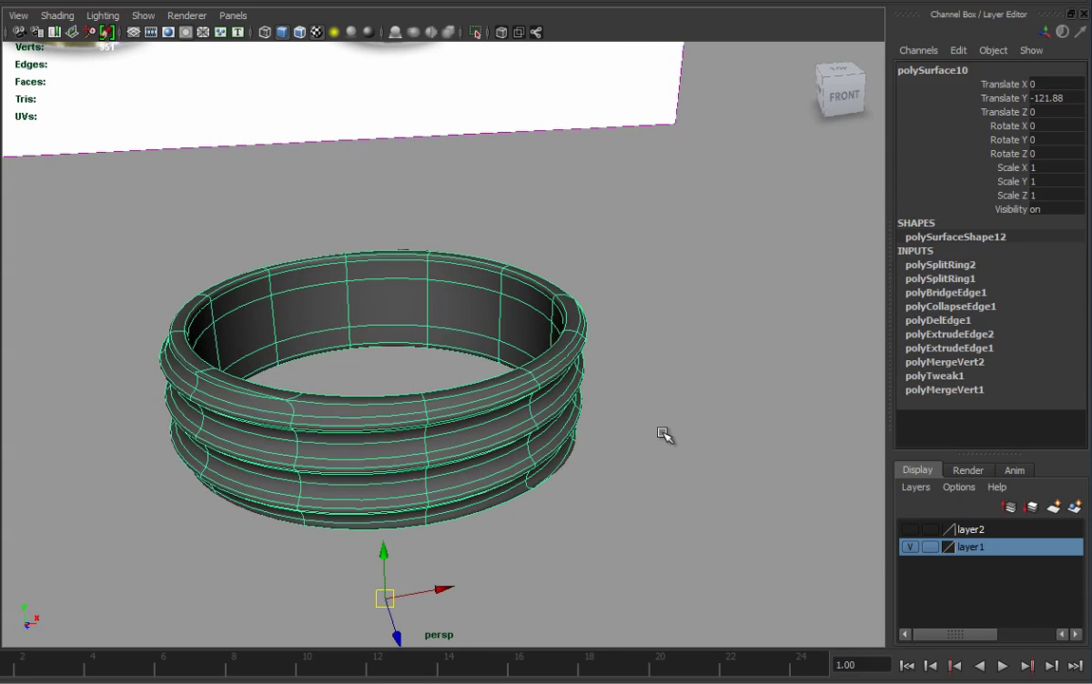
{"action": "left_click", "coordinate": [669, 429]}
{"action": "right_click_drag", "start_coordinate": [624, 430], "coordinate": [714, 434], "text": "alt"}
{"action": "right_click_drag", "start_coordinate": [613, 357], "coordinate": [219, 304], "text": "alt"}
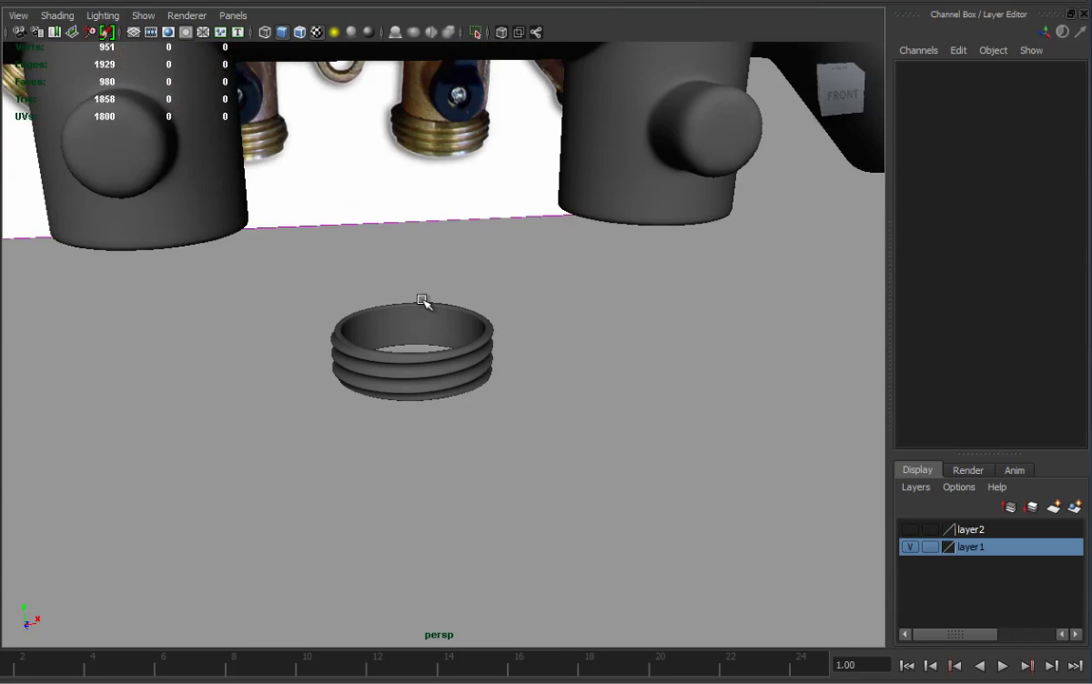
{"action": "middle_click_drag", "start_coordinate": [219, 305], "coordinate": [197, 408], "text": "alt"}
{"action": "left_click_drag", "start_coordinate": [422, 303], "coordinate": [516, 294], "text": "alt"}
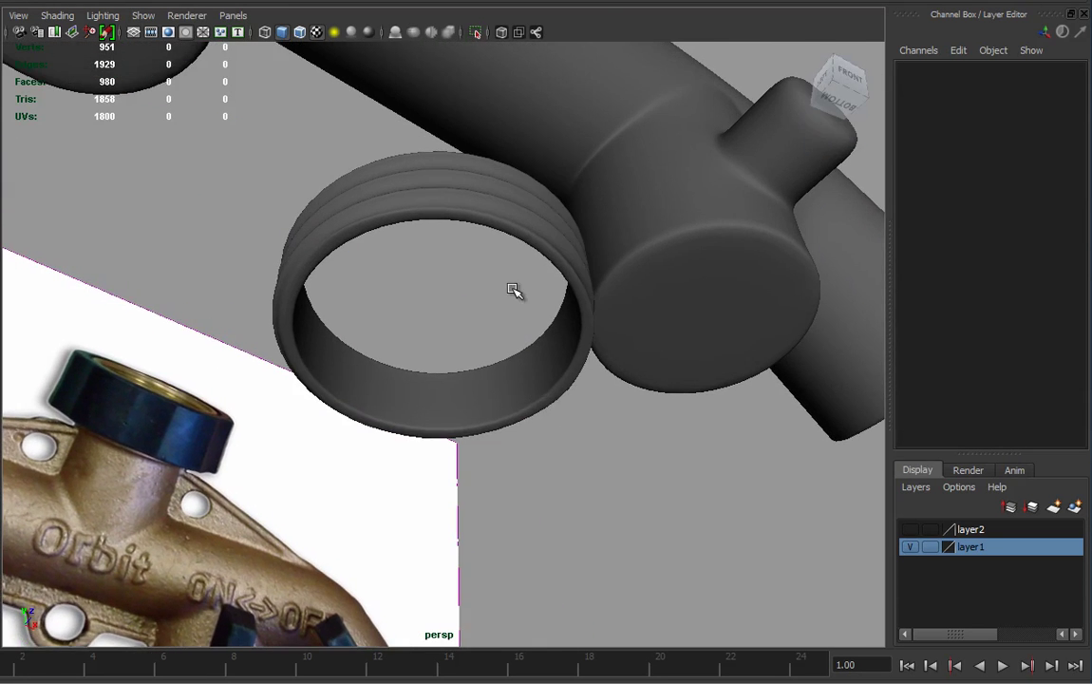
Step: Extrude the face loop on the ring's lower rim downward in successive extrusions to add a short plain collar
{"action": "left_click", "coordinate": [516, 232]}
{"action": "right_click_drag", "start_coordinate": [516, 233], "coordinate": [513, 270]}
{"action": "left_click", "coordinate": [496, 223]}
{"action": "double_click", "coordinate": [424, 215]}
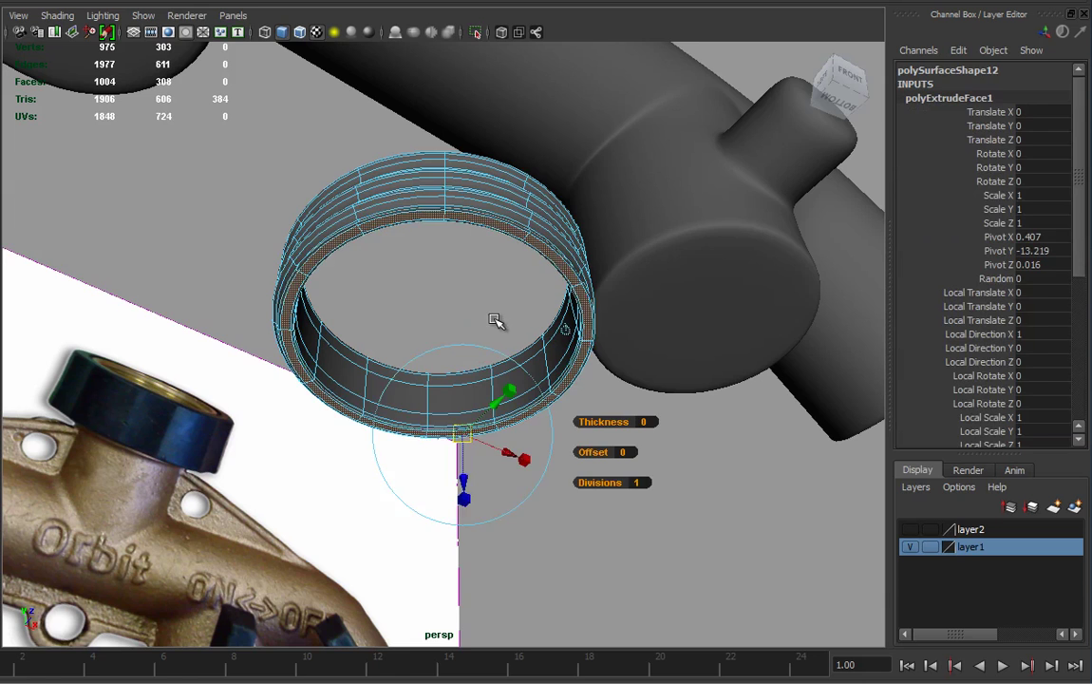
{"action": "key", "text": "ctrl+e"}
{"action": "left_click_drag", "start_coordinate": [494, 318], "coordinate": [485, 349], "text": "alt"}
{"action": "key", "text": "ctrl+e"}
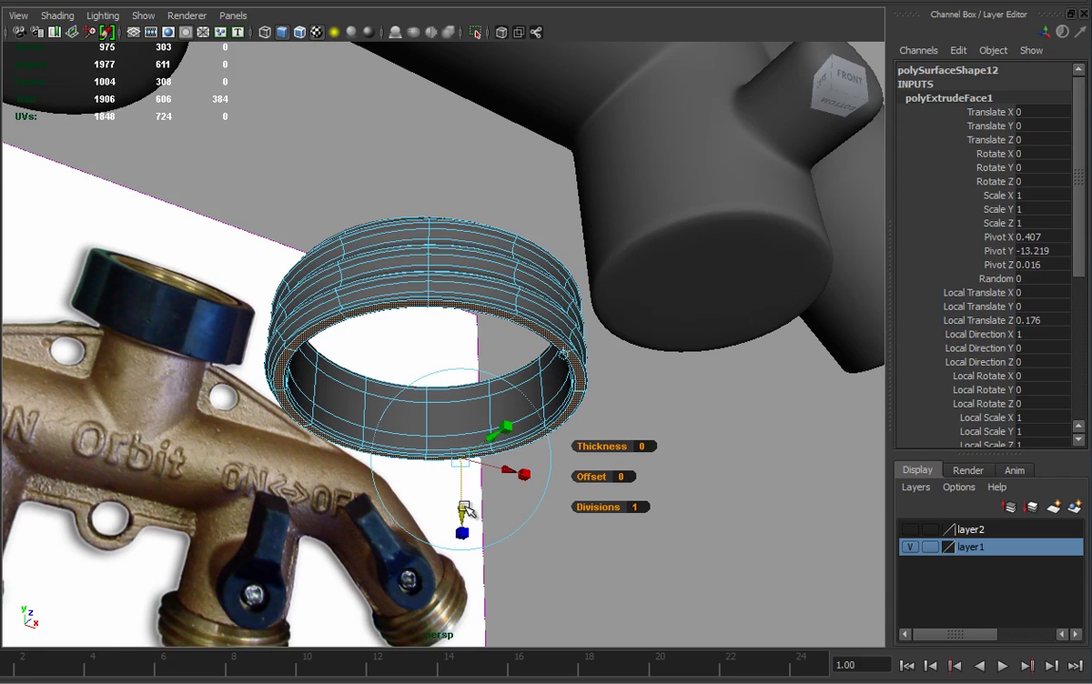
{"action": "left_click_drag", "start_coordinate": [464, 508], "coordinate": [463, 522]}
{"action": "key", "text": "g"}
{"action": "left_click_drag", "start_coordinate": [478, 388], "coordinate": [511, 430], "text": "alt"}
{"action": "right_click_drag", "start_coordinate": [488, 458], "coordinate": [565, 390]}
{"action": "left_click", "coordinate": [554, 458]}
{"action": "left_click", "coordinate": [687, 455]}
Step: Move the thread ring under the manifold's right-hand straight outlet in the front view, at Translate X 39.735 and Y -102.949
{"action": "left_click_drag", "start_coordinate": [604, 534], "coordinate": [184, 521], "text": "alt"}
{"action": "right_click_drag", "start_coordinate": [822, 469], "coordinate": [474, 473], "text": "alt"}
{"action": "left_click_drag", "start_coordinate": [481, 473], "coordinate": [480, 438], "text": "alt"}
{"action": "left_click_drag", "start_coordinate": [413, 498], "coordinate": [546, 484], "text": "alt"}
{"action": "right_click_drag", "start_coordinate": [546, 484], "coordinate": [446, 436], "text": "alt"}
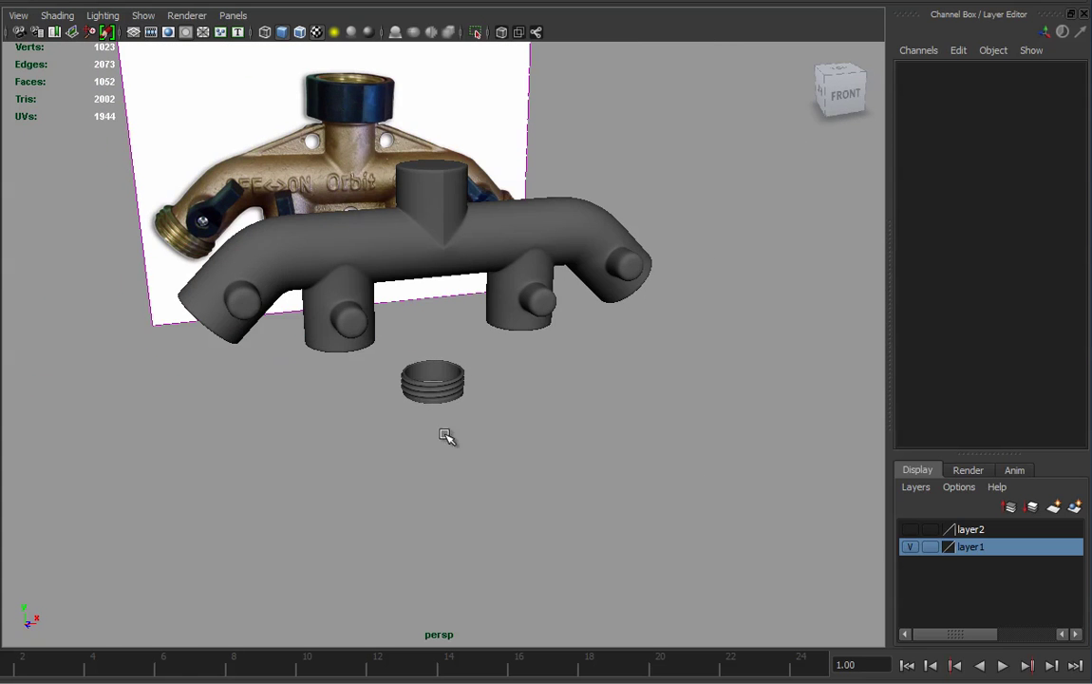
{"action": "left_click", "coordinate": [456, 385]}
{"action": "left_click_drag", "start_coordinate": [456, 385], "coordinate": [517, 443], "text": "alt"}
{"action": "key", "text": "space"}
{"action": "right_click_drag", "start_coordinate": [715, 443], "coordinate": [185, 400], "text": "alt"}
{"action": "middle_click_drag", "start_coordinate": [636, 390], "coordinate": [337, 483], "text": "alt"}
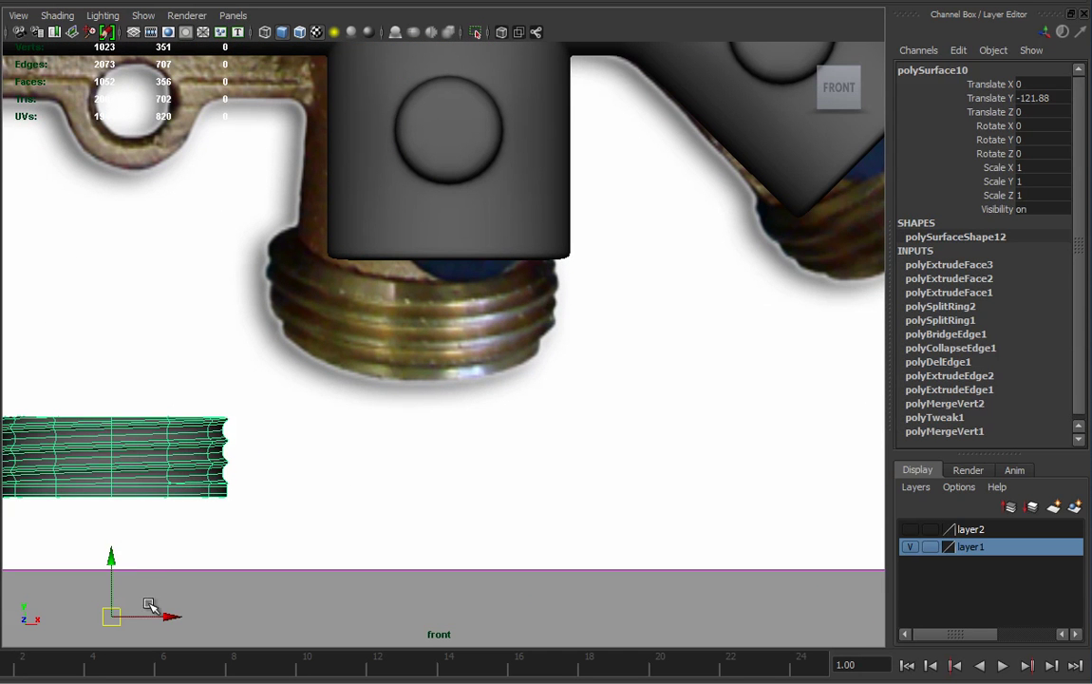
{"action": "left_click_drag", "start_coordinate": [114, 551], "coordinate": [113, 415]}
{"action": "mouse_move", "coordinate": [187, 423]}
{"action": "left_mouse_down"}
{"action": "mouse_move", "coordinate": [499, 408]}
{"action": "mouse_move", "coordinate": [441, 254]}
{"action": "left_mouse_up"}
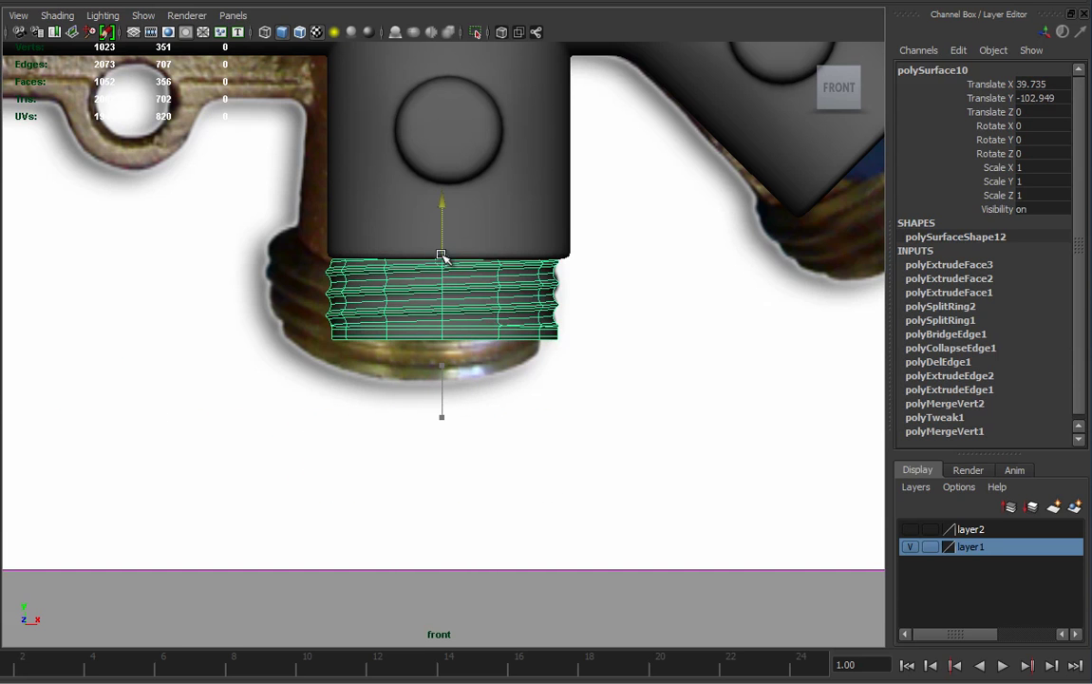
Step: Scale the ring uniformly to 1.169 and fit it over the outlet's end at Translate X 40.535 and Y -101.126
{"action": "right_click_drag", "start_coordinate": [502, 338], "coordinate": [703, 524], "text": "alt"}
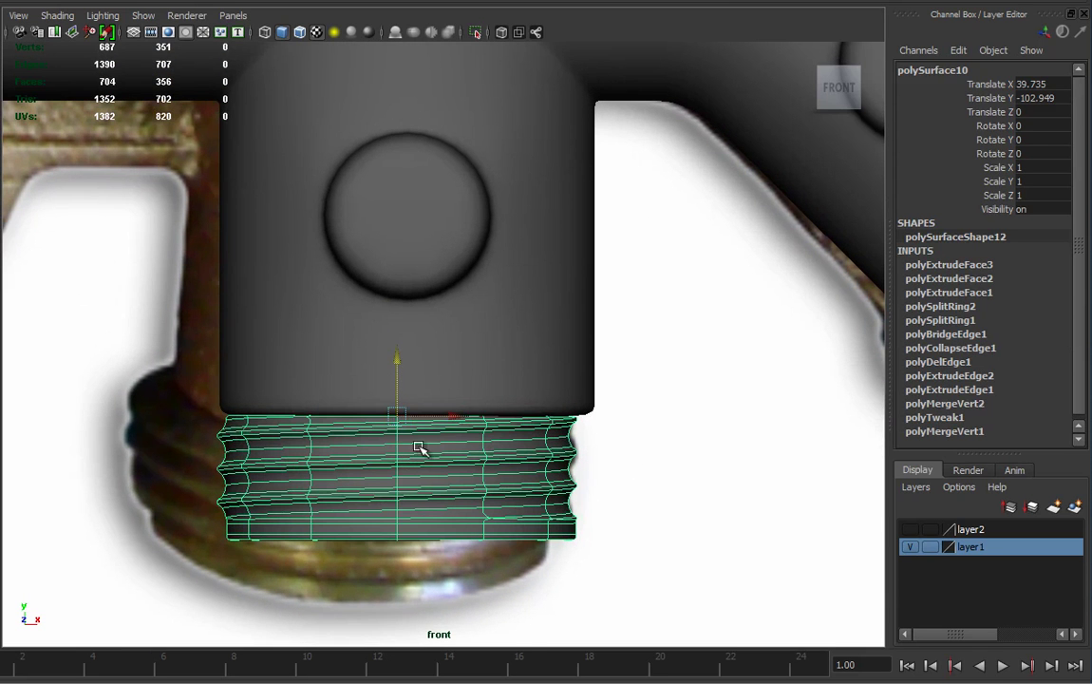
{"action": "left_click_drag", "start_coordinate": [396, 400], "coordinate": [447, 400]}
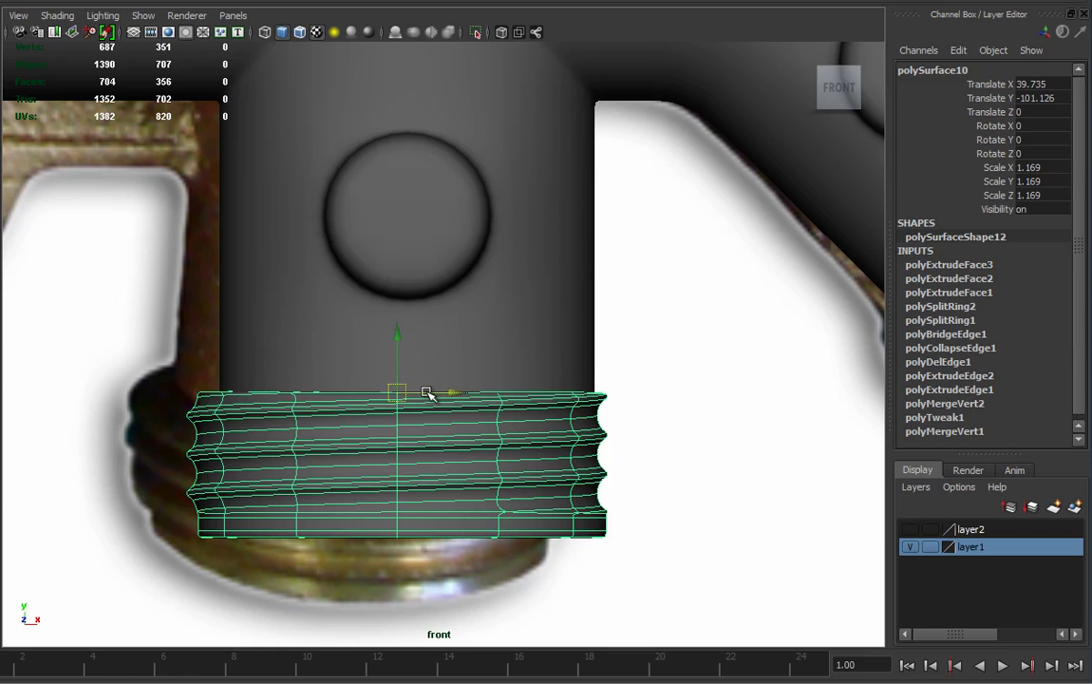
{"action": "key", "text": "4"}
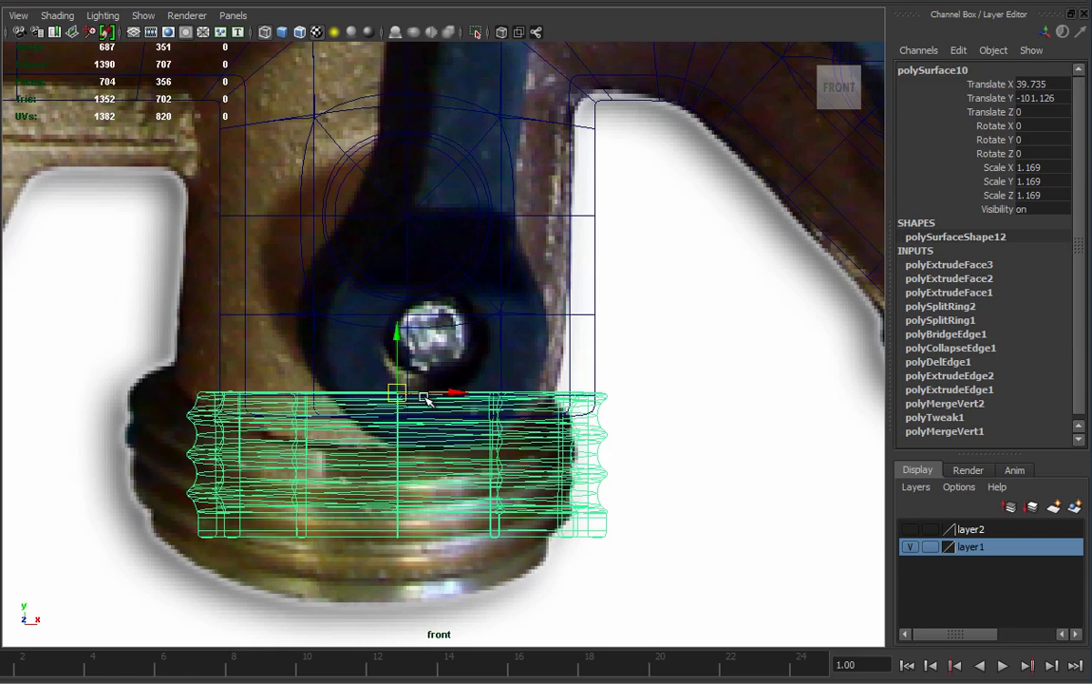
{"action": "left_click_drag", "start_coordinate": [426, 398], "coordinate": [432, 398]}
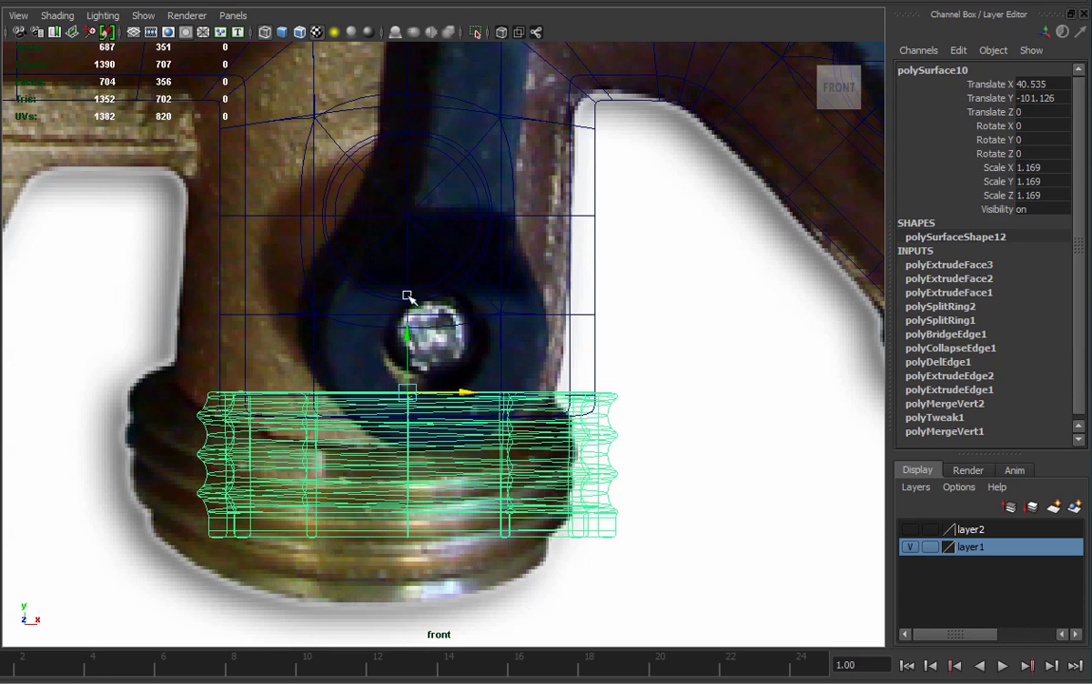
{"action": "key", "text": "5"}
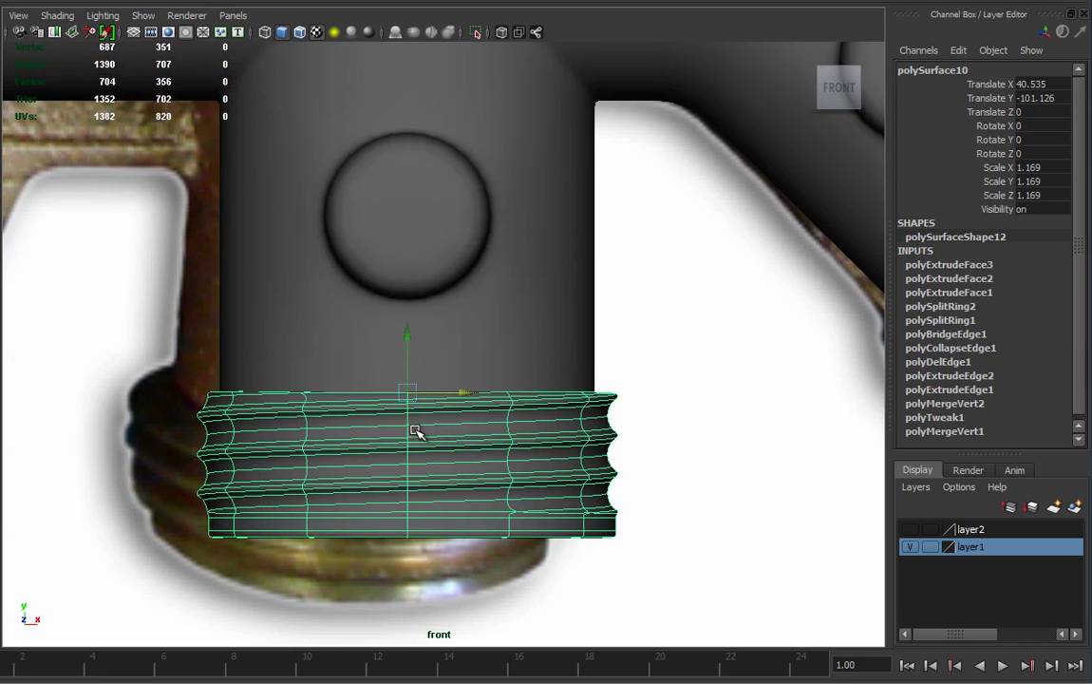
Step: Examine in perspective how the thread ring fits around the outlet and compare it with the reference photo
{"action": "key", "text": "space"}
{"action": "left_click_drag", "start_coordinate": [440, 427], "coordinate": [439, 383]}
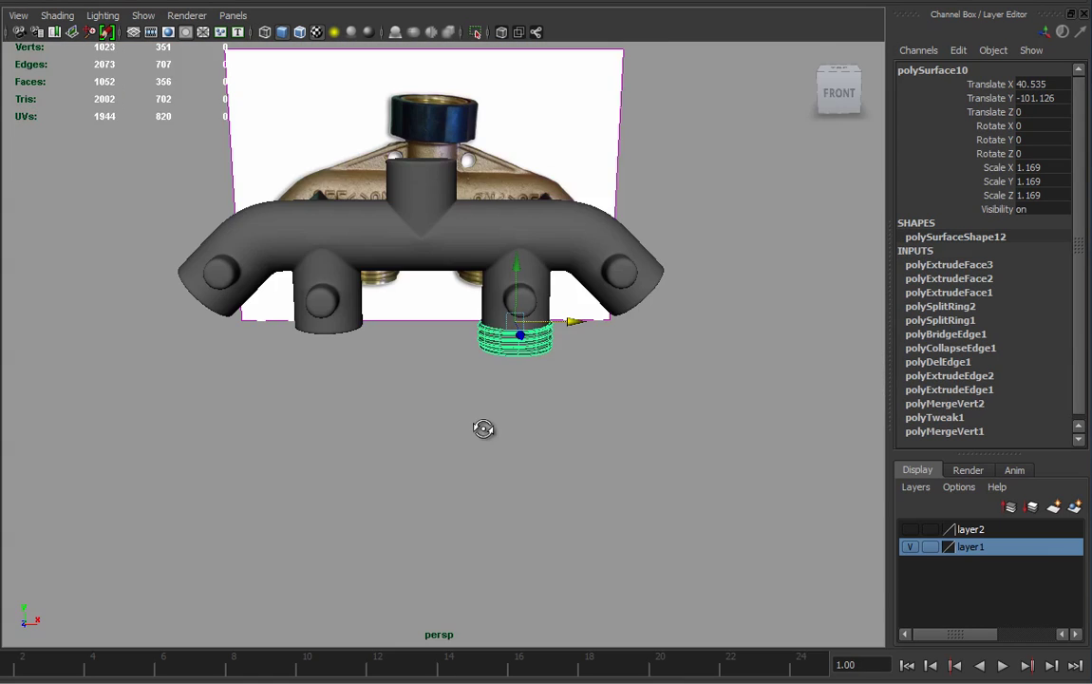
{"action": "mouse_move", "coordinate": [440, 438]}
{"action": "left_mouse_down", "text": "alt"}
{"action": "mouse_move", "coordinate": [412, 439]}
{"action": "mouse_move", "coordinate": [452, 432]}
{"action": "left_mouse_up", "text": "alt"}
{"action": "right_click_drag", "start_coordinate": [452, 432], "coordinate": [782, 459], "text": "alt"}
{"action": "mouse_move", "coordinate": [627, 473]}
{"action": "left_mouse_down", "text": "alt"}
{"action": "mouse_move", "coordinate": [573, 468]}
{"action": "mouse_move", "coordinate": [629, 478]}
{"action": "left_mouse_up", "text": "alt"}
{"action": "right_click_drag", "start_coordinate": [629, 477], "coordinate": [334, 439], "text": "alt"}
{"action": "left_click_drag", "start_coordinate": [334, 440], "coordinate": [385, 451], "text": "alt"}
{"action": "right_click_drag", "start_coordinate": [386, 451], "coordinate": [560, 458], "text": "alt"}
{"action": "middle_click_drag", "start_coordinate": [559, 458], "coordinate": [596, 454], "text": "alt"}
{"action": "left_click_drag", "start_coordinate": [523, 418], "coordinate": [537, 428], "text": "alt"}
{"action": "middle_click_drag", "start_coordinate": [395, 479], "coordinate": [447, 480], "text": "alt"}
{"action": "left_click_drag", "start_coordinate": [511, 292], "coordinate": [528, 356], "text": "alt"}
{"action": "middle_click_drag", "start_coordinate": [529, 355], "coordinate": [505, 387], "text": "alt"}
{"action": "mouse_move", "coordinate": [506, 388]}
{"action": "left_mouse_down", "text": "alt"}
{"action": "mouse_move", "coordinate": [517, 392]}
{"action": "mouse_move", "coordinate": [503, 402]}
{"action": "left_mouse_up", "text": "alt"}
{"action": "middle_click_drag", "start_coordinate": [504, 402], "coordinate": [494, 432], "text": "alt"}
{"action": "left_click_drag", "start_coordinate": [494, 432], "coordinate": [507, 466], "text": "alt"}
{"action": "right_click_drag", "start_coordinate": [530, 516], "coordinate": [548, 439], "text": "alt"}
{"action": "middle_click_drag", "start_coordinate": [463, 227], "coordinate": [479, 231], "text": "alt"}
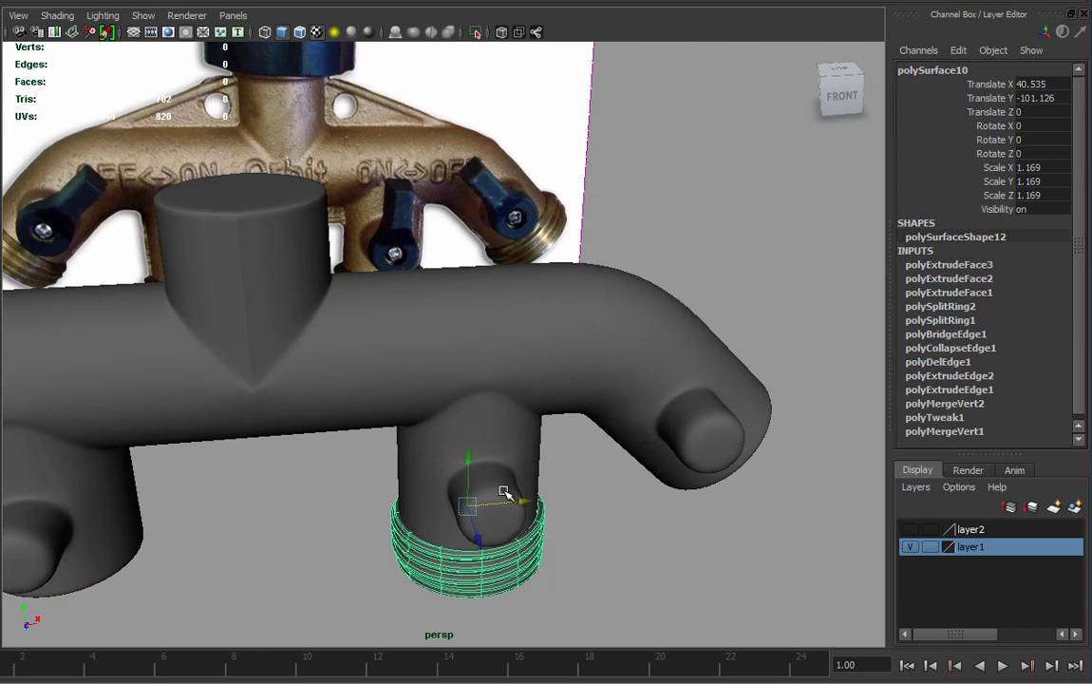
{"action": "left_click_drag", "start_coordinate": [464, 482], "coordinate": [511, 581], "text": "alt"}
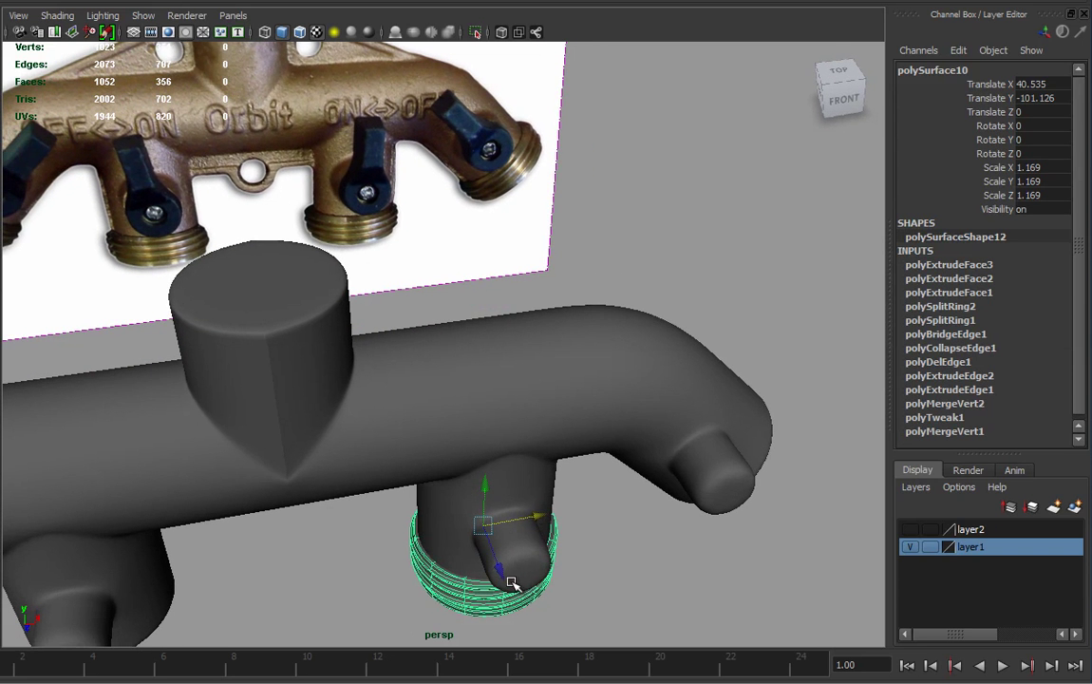
Step: Duplicate the thread ring and place the copy on the manifold's upper inlet at Translate X 0 and Y -31.818
{"action": "key", "text": "ctrl+d"}
{"action": "left_click_drag", "start_coordinate": [586, 466], "coordinate": [557, 458], "text": "alt"}
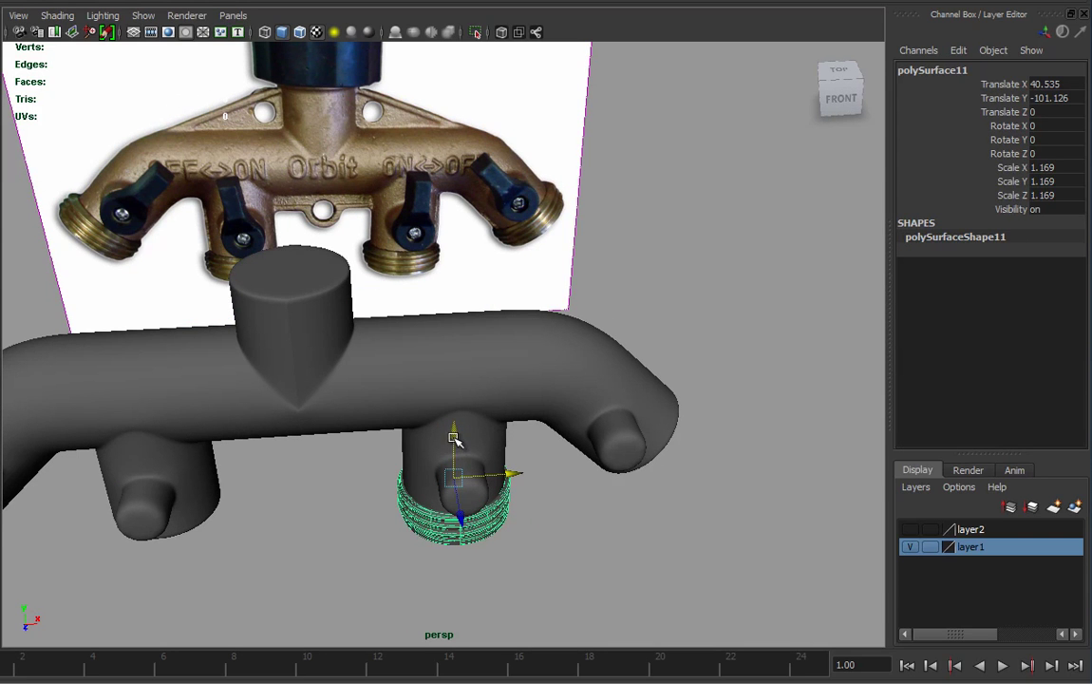
{"action": "middle_click_drag", "start_coordinate": [288, 278], "coordinate": [293, 277]}
{"action": "left_click_drag", "start_coordinate": [306, 441], "coordinate": [285, 245]}
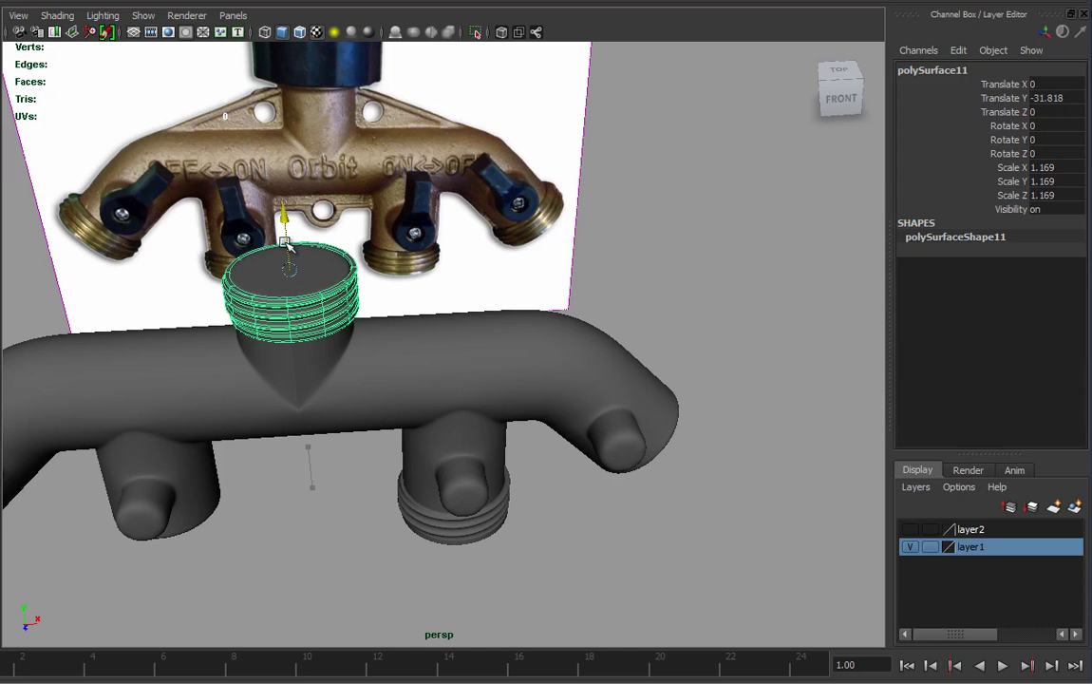
Step: Rotate the inlet's ring 180 degrees about Z and lower it to Translate Y -33.483
{"action": "key", "text": "e"}
{"action": "left_click_drag", "start_coordinate": [347, 222], "coordinate": [43, 266]}
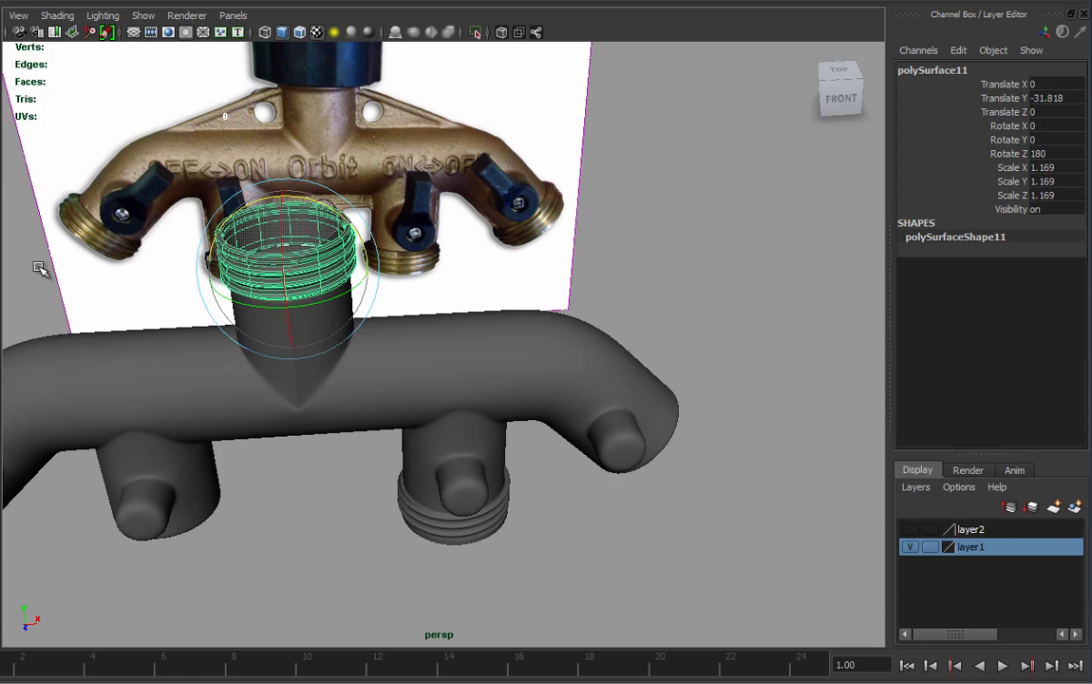
{"action": "left_click_drag", "start_coordinate": [543, 428], "coordinate": [512, 447], "text": "alt"}
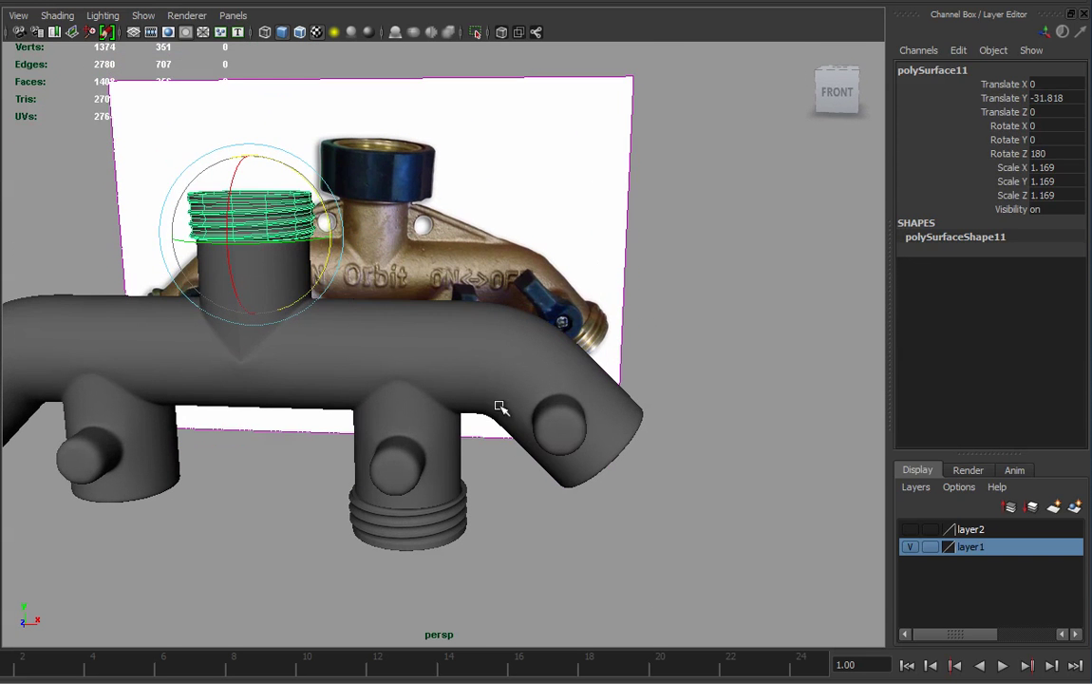
{"action": "left_click_drag", "start_coordinate": [549, 392], "coordinate": [602, 465], "text": "alt"}
{"action": "right_click_drag", "start_coordinate": [406, 459], "coordinate": [539, 467], "text": "alt"}
{"action": "key", "text": "w"}
{"action": "left_click_drag", "start_coordinate": [149, 192], "coordinate": [149, 202]}
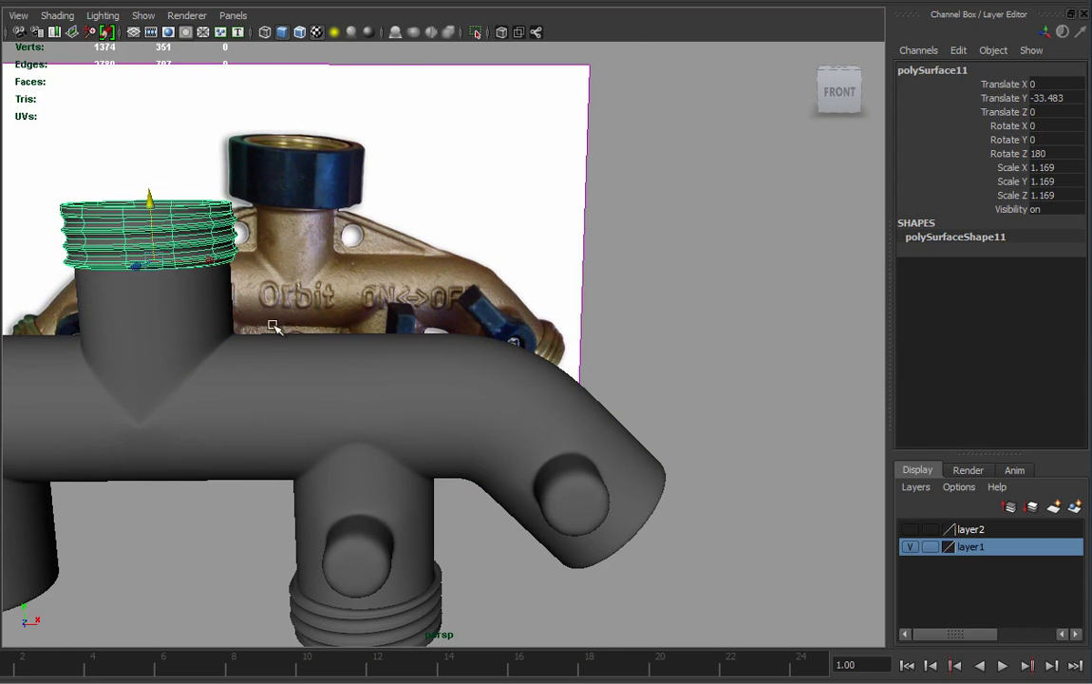
{"action": "left_click_drag", "start_coordinate": [247, 299], "coordinate": [319, 310], "text": "alt"}
Step: Move the straight outlet's thread ring over the angled right outlet in the front view, at Translate X 91.851 and Y -86.48
{"action": "left_click_drag", "start_coordinate": [522, 385], "coordinate": [563, 533], "text": "alt"}
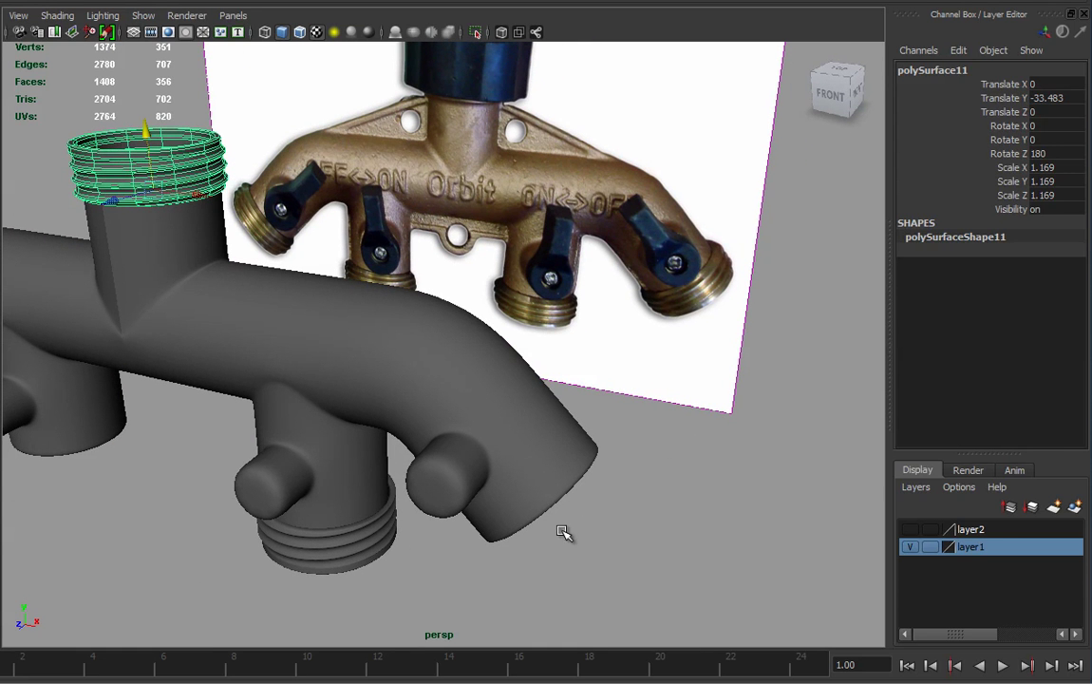
{"action": "left_click", "coordinate": [331, 533]}
{"action": "left_click_drag", "start_coordinate": [416, 561], "coordinate": [568, 495], "text": "alt"}
{"action": "middle_click_drag", "start_coordinate": [568, 495], "coordinate": [456, 442], "text": "alt"}
{"action": "left_click_drag", "start_coordinate": [456, 441], "coordinate": [451, 448], "text": "alt"}
{"action": "right_click_drag", "start_coordinate": [451, 449], "coordinate": [538, 468], "text": "alt"}
{"action": "key", "text": "space"}
{"action": "left_click_drag", "start_coordinate": [539, 467], "coordinate": [608, 459]}
{"action": "key", "text": "space"}
{"action": "left_click_drag", "start_coordinate": [453, 412], "coordinate": [462, 516]}
{"action": "middle_click_drag", "start_coordinate": [855, 485], "coordinate": [560, 595], "text": "alt"}
{"action": "right_click_drag", "start_coordinate": [559, 594], "coordinate": [481, 581], "text": "alt"}
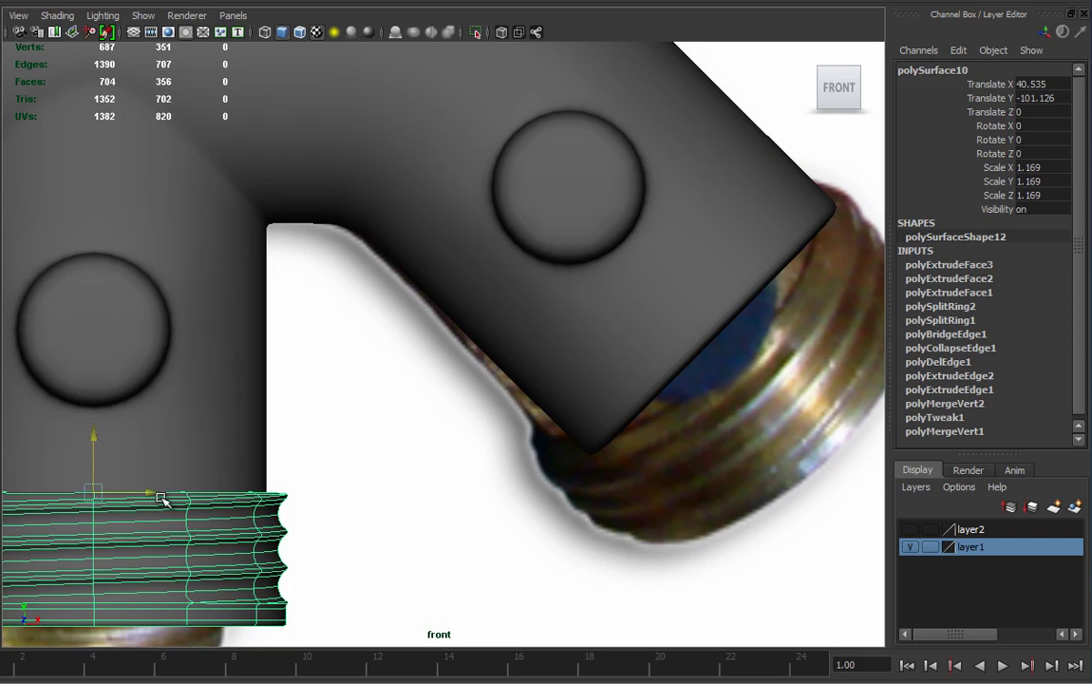
{"action": "left_click_drag", "start_coordinate": [123, 495], "coordinate": [699, 421]}
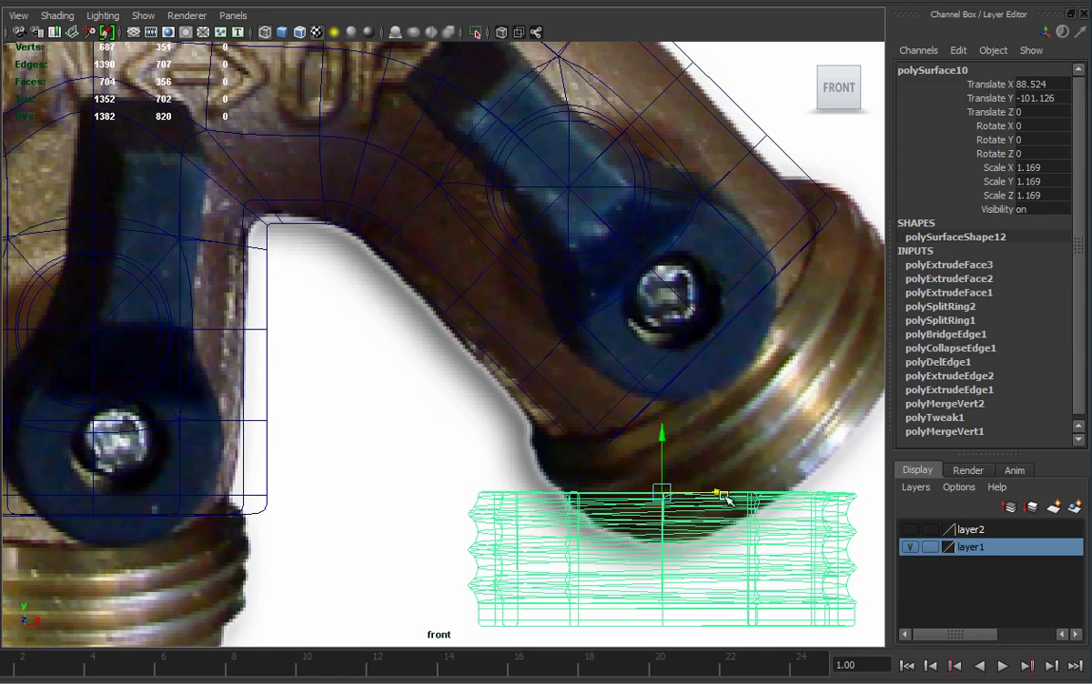
{"action": "left_click_drag", "start_coordinate": [696, 491], "coordinate": [703, 318]}
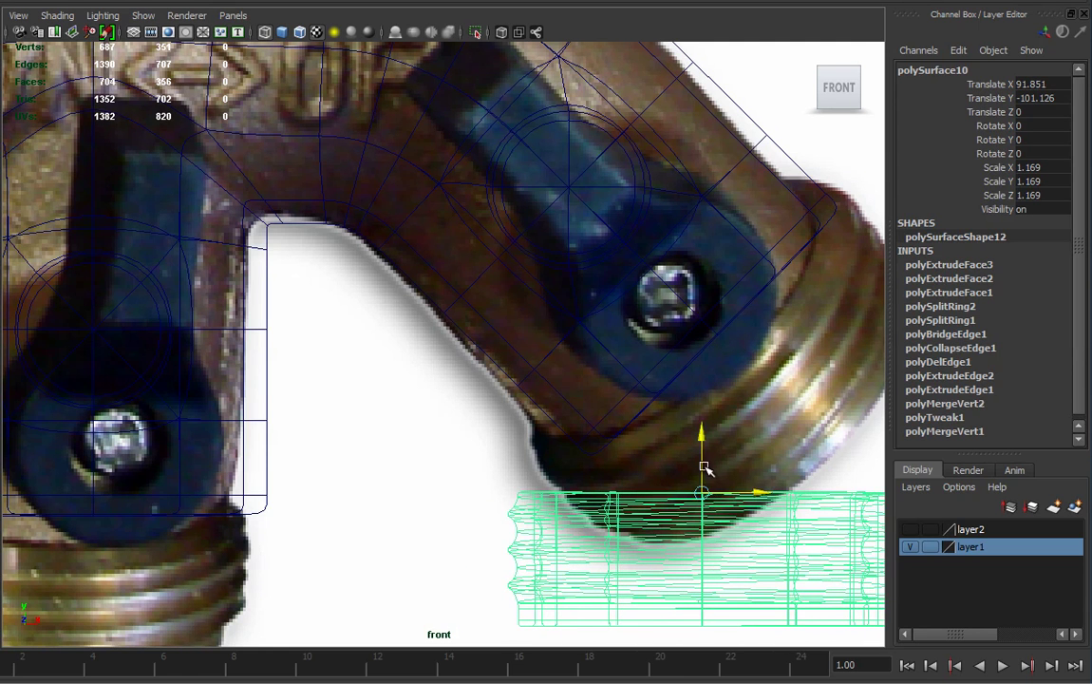
{"action": "left_click_drag", "start_coordinate": [702, 470], "coordinate": [702, 318]}
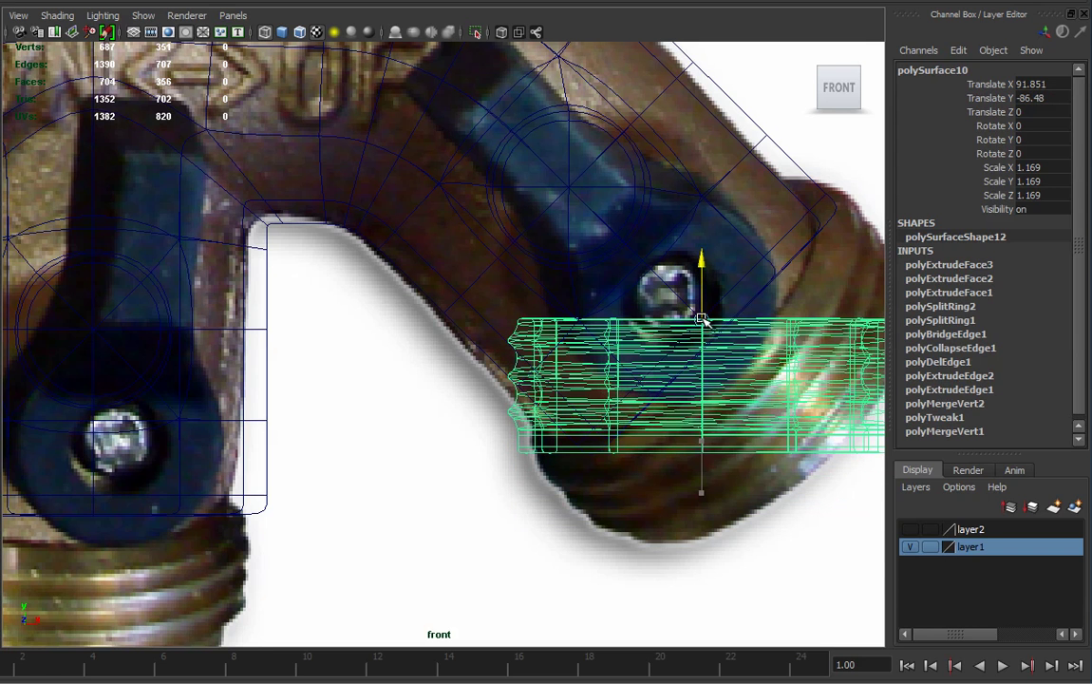
Step: Rotate the thread ring to 44.832 degrees about Z to line up with the angled outlet
{"action": "key", "text": "e"}
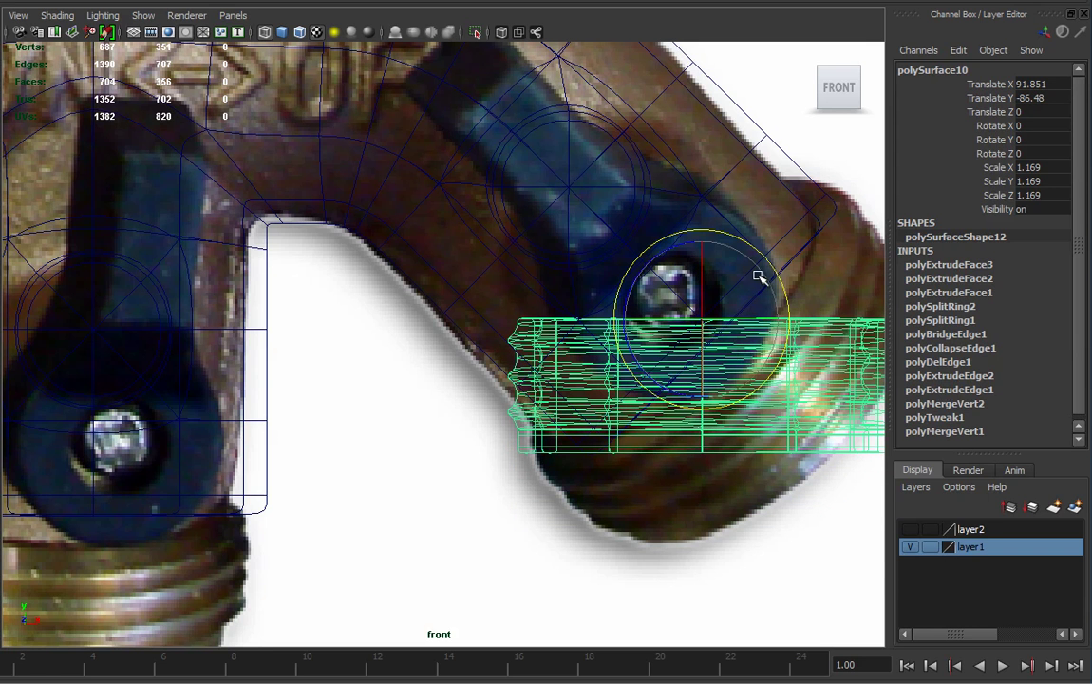
{"action": "left_click_drag", "start_coordinate": [607, 243], "coordinate": [635, 305]}
{"action": "middle_click_drag", "start_coordinate": [728, 368], "coordinate": [722, 427], "text": "alt"}
{"action": "right_click_drag", "start_coordinate": [722, 426], "coordinate": [561, 431], "text": "alt"}
{"action": "middle_click_drag", "start_coordinate": [561, 431], "coordinate": [673, 425], "text": "alt"}
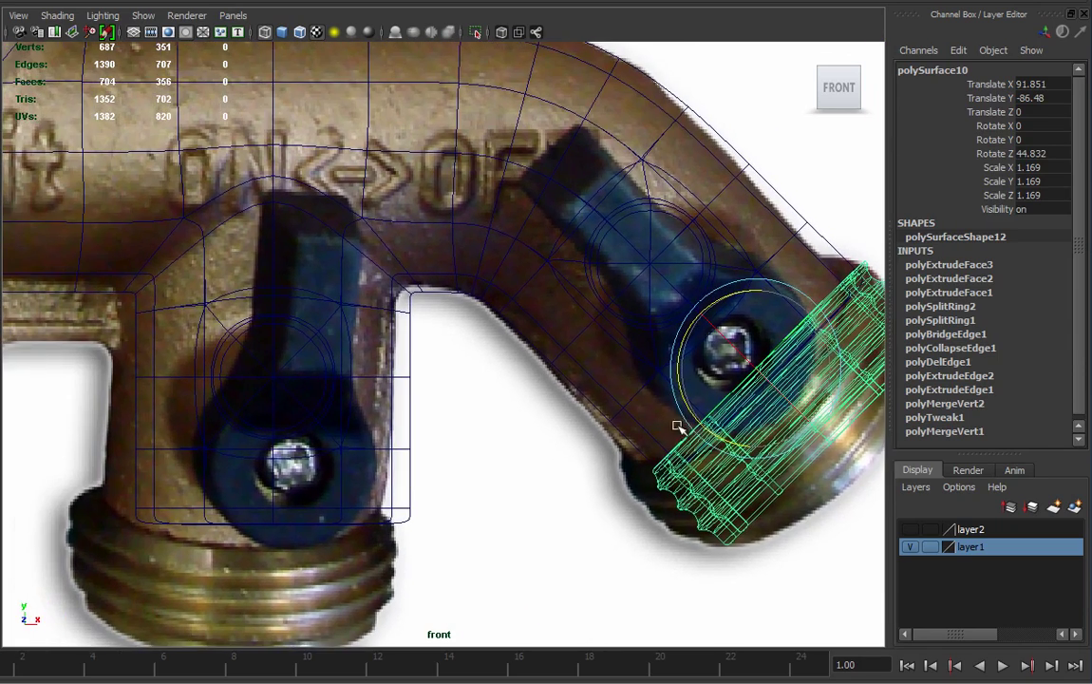
Step: Duplicate the angled right outlet's thread ring and reset the copy's translation and rotation to 0
{"action": "key", "text": "space"}
{"action": "left_click_drag", "start_coordinate": [681, 425], "coordinate": [680, 391]}
{"action": "left_click_drag", "start_coordinate": [534, 541], "coordinate": [461, 521], "text": "alt"}
{"action": "left_click_drag", "start_coordinate": [392, 500], "coordinate": [428, 474], "text": "alt"}
{"action": "left_click_drag", "start_coordinate": [792, 473], "coordinate": [779, 466], "text": "alt"}
{"action": "key", "text": "ctrl+d"}
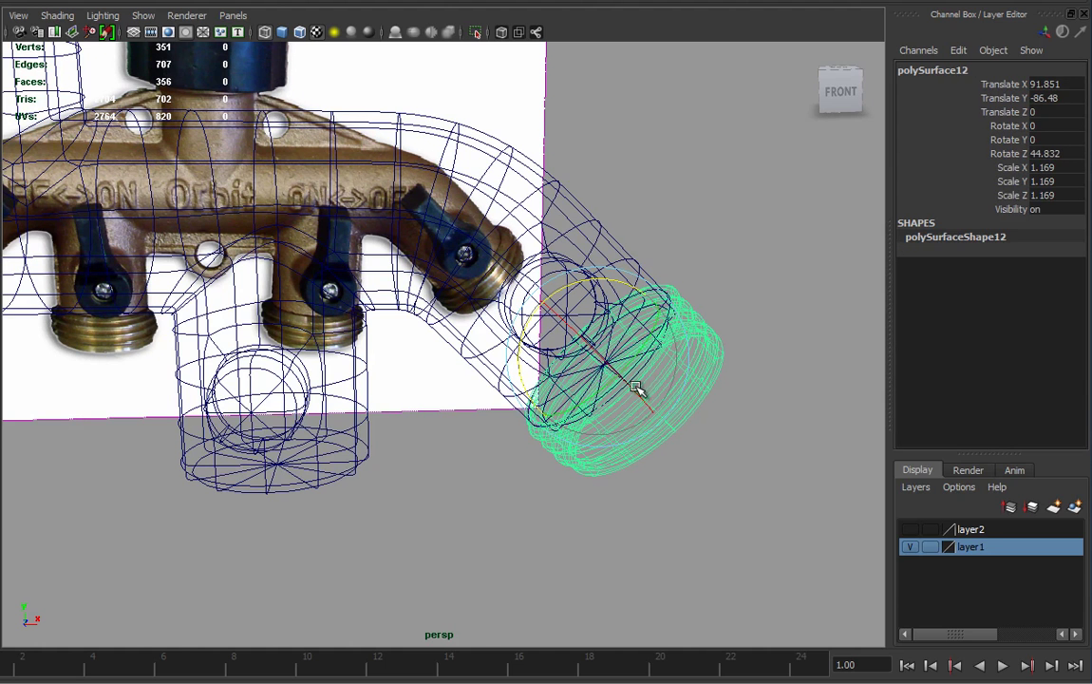
{"action": "left_click_drag", "start_coordinate": [1062, 86], "coordinate": [1063, 153]}
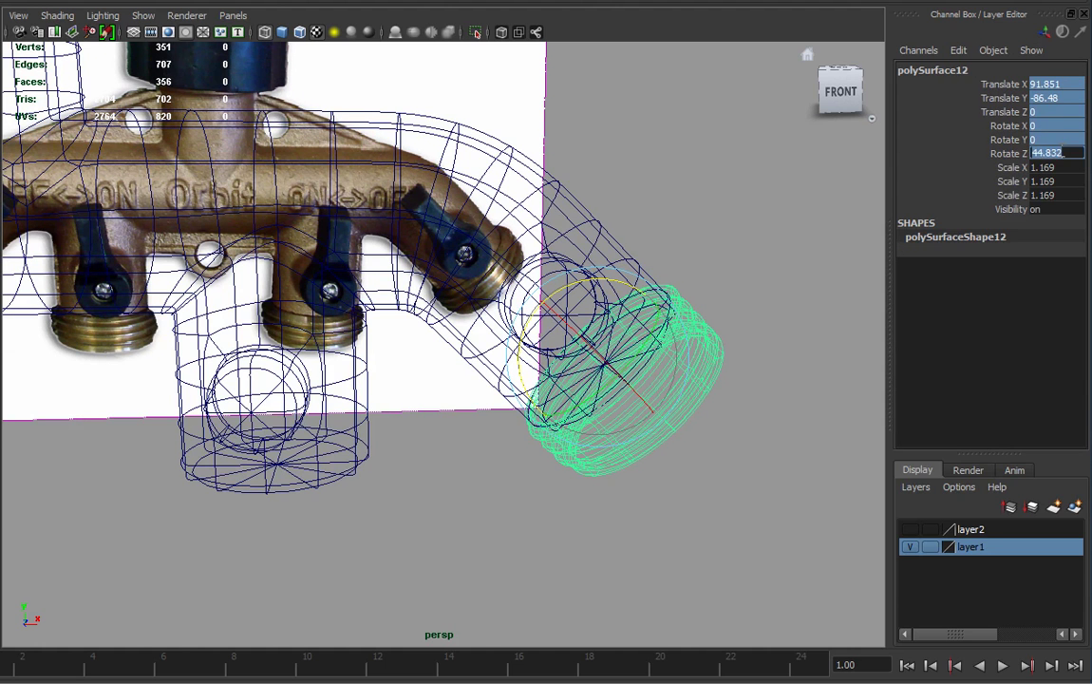
{"action": "key", "text": "Return"}
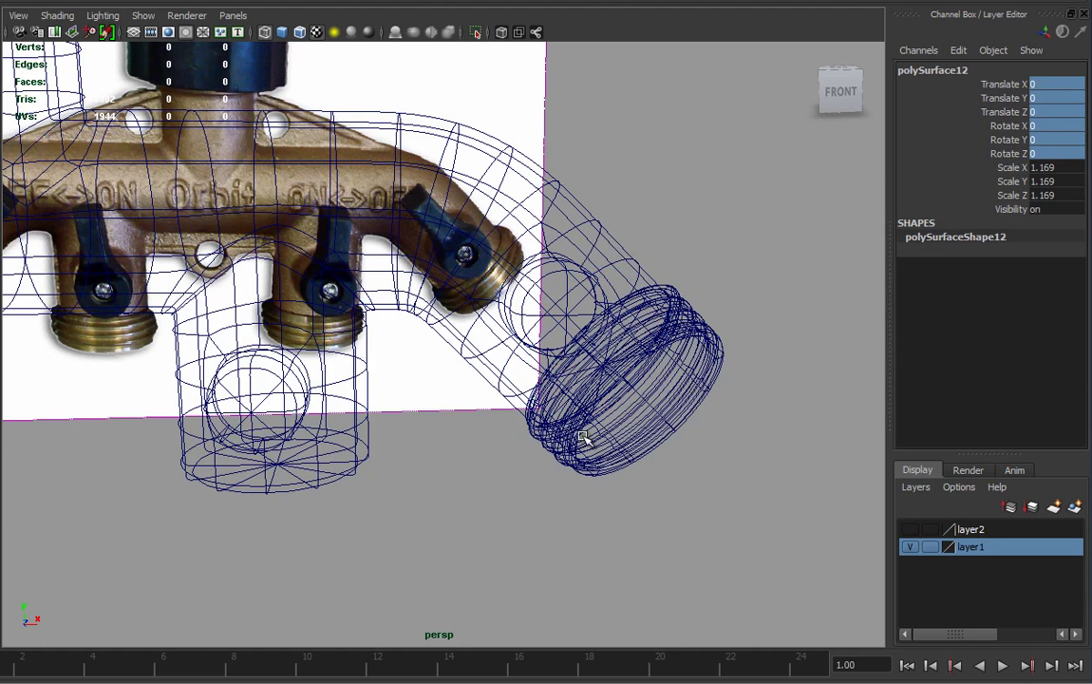
Step: Lower the copied thread ring along Y to Translate Y -39.606
{"action": "left_click_drag", "start_coordinate": [726, 433], "coordinate": [713, 434], "text": "alt"}
{"action": "right_click_drag", "start_coordinate": [712, 434], "coordinate": [496, 423], "text": "alt"}
{"action": "middle_click_drag", "start_coordinate": [496, 422], "coordinate": [614, 424], "text": "alt"}
{"action": "left_click_drag", "start_coordinate": [610, 415], "coordinate": [601, 435], "text": "alt"}
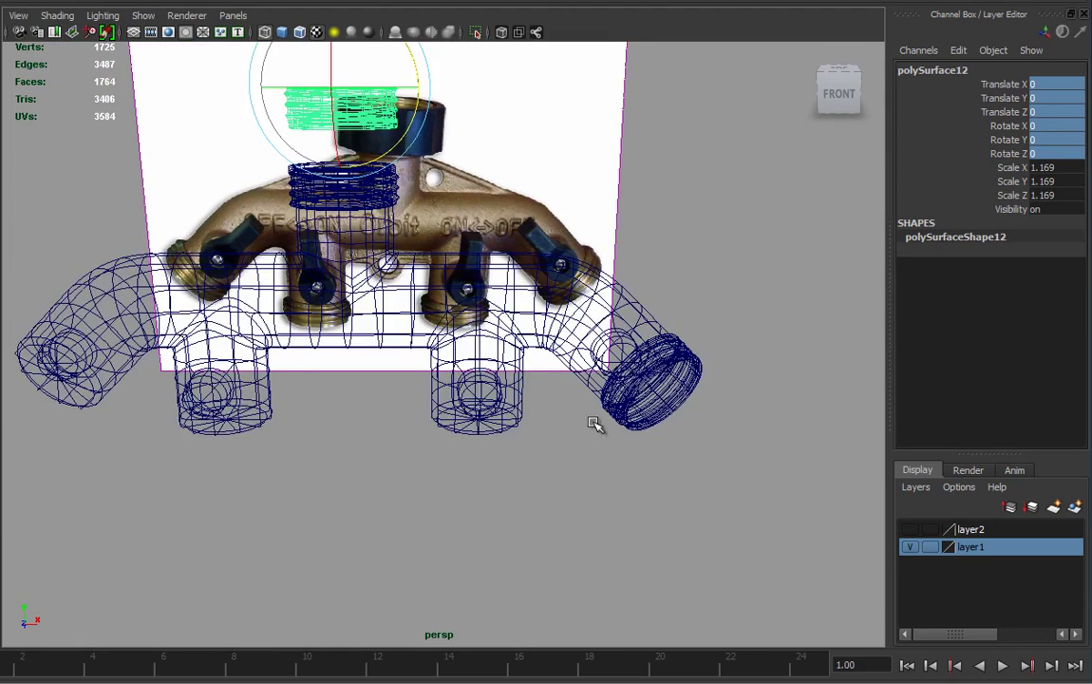
{"action": "middle_click_drag", "start_coordinate": [513, 404], "coordinate": [508, 469], "text": "alt"}
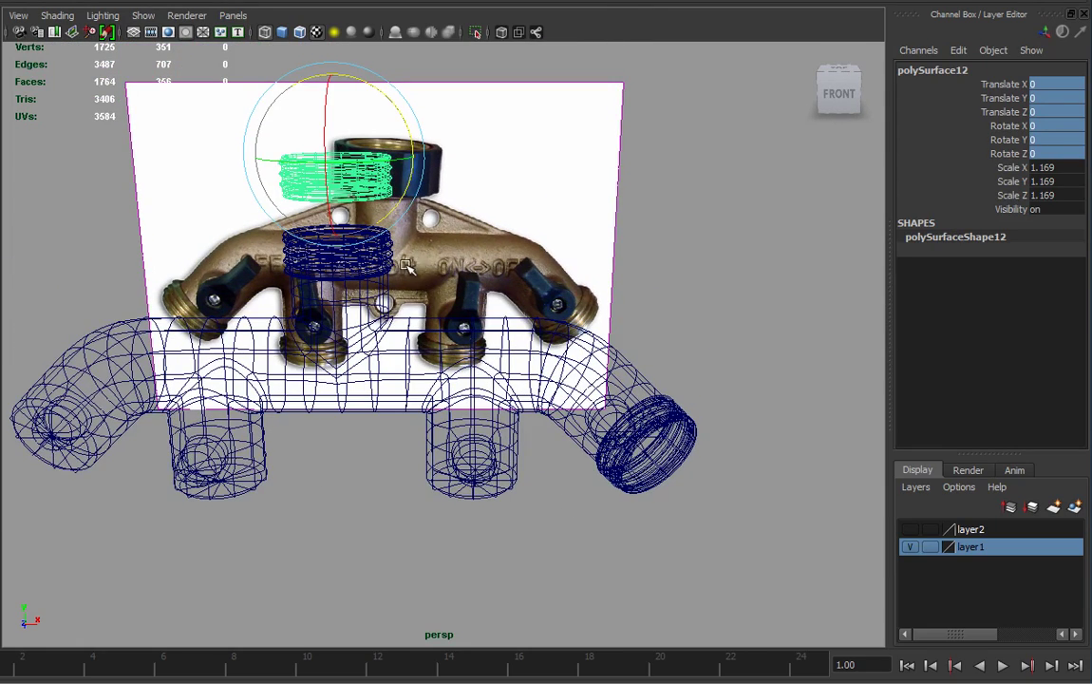
{"action": "key", "text": "w"}
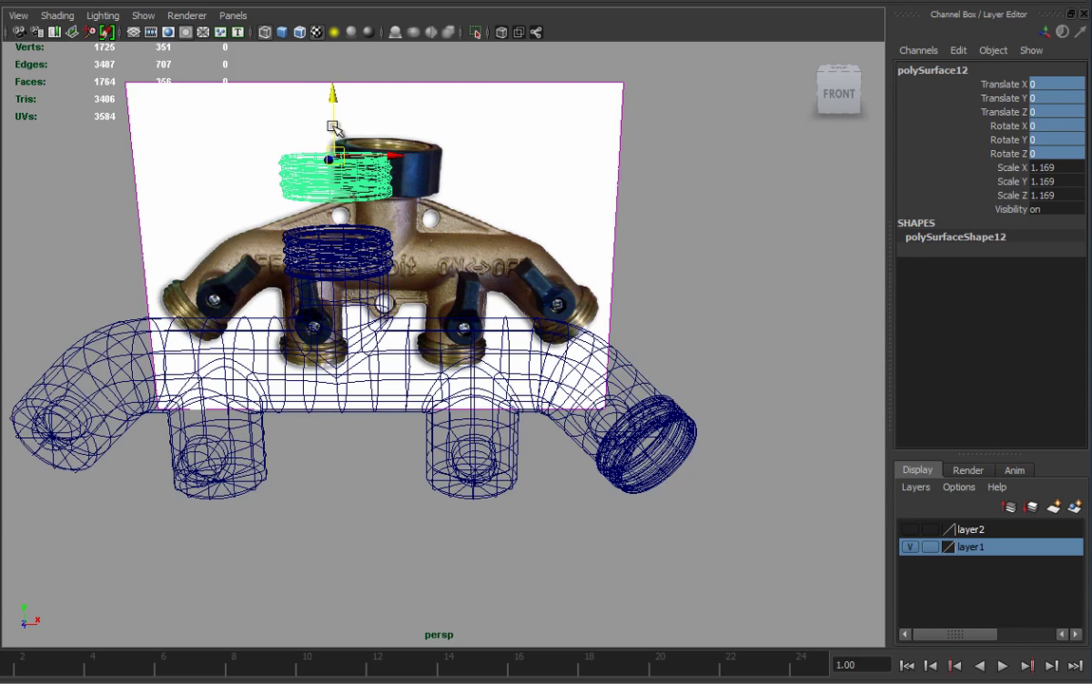
{"action": "left_click_drag", "start_coordinate": [332, 126], "coordinate": [348, 304]}
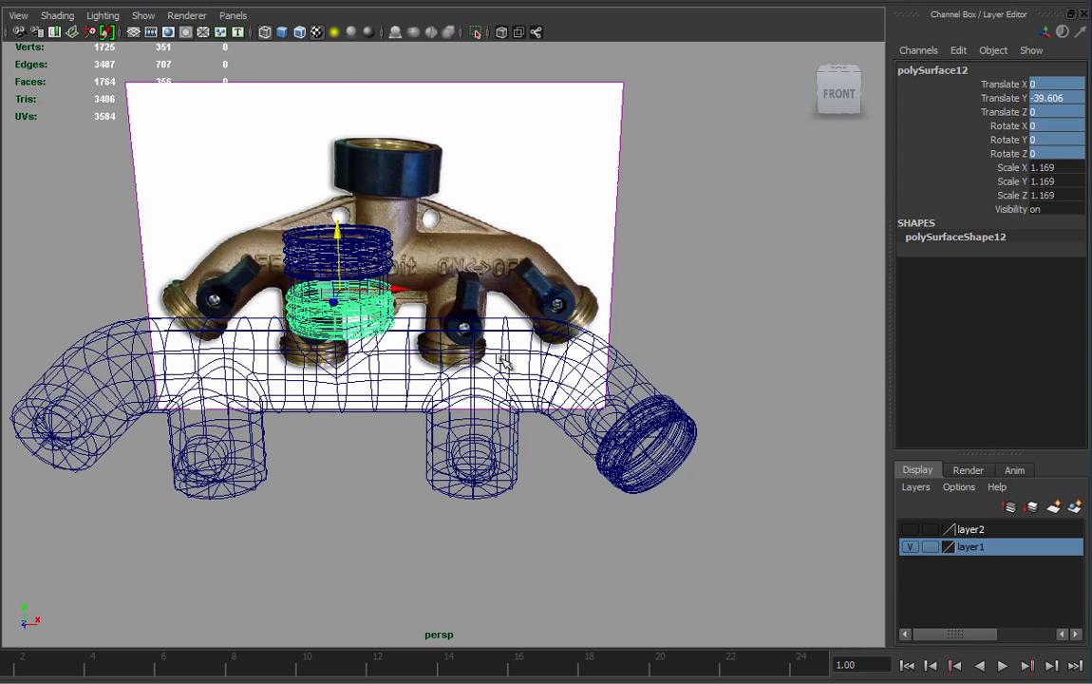
Step: Undo the ring's duplication and its earlier rotation and move, returning it to the straight right outlet
{"action": "key", "text": "ctrl+z"}
{"action": "key", "text": "ctrl+z"}
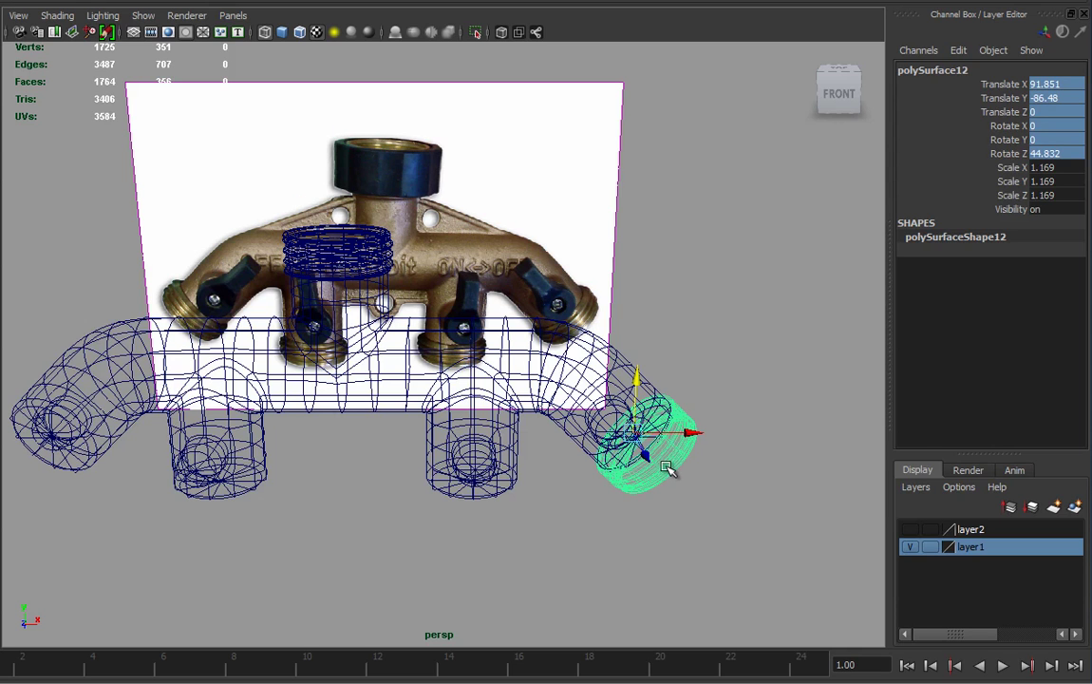
{"action": "key", "text": "ctrl+z"}
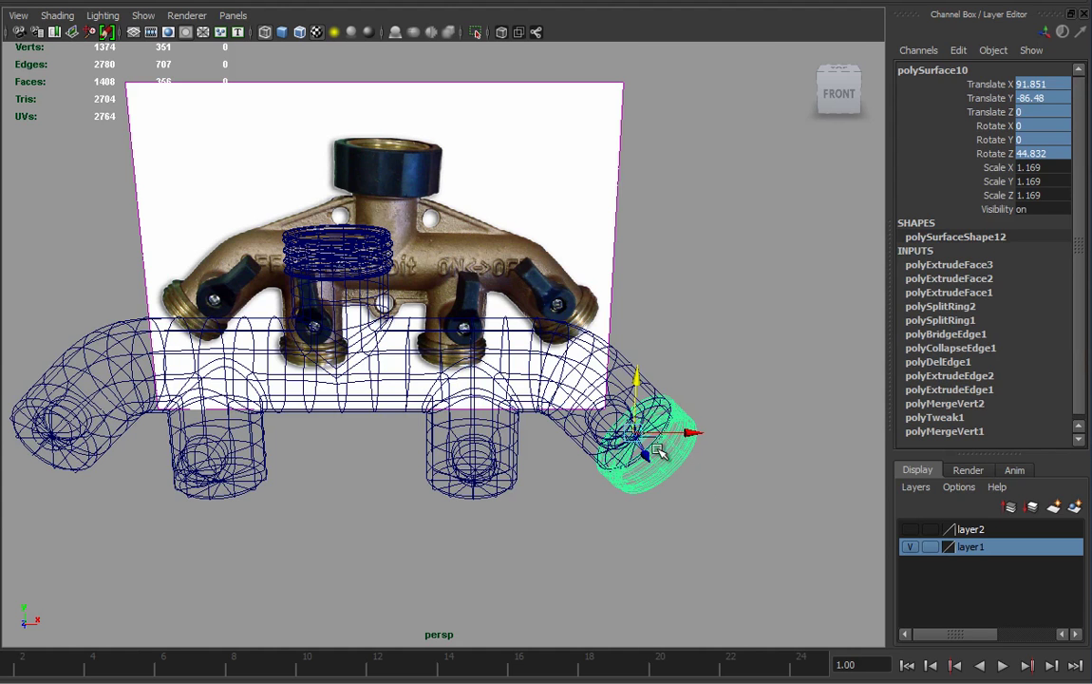
{"action": "key", "text": "F8"}
{"action": "key", "text": "F8"}
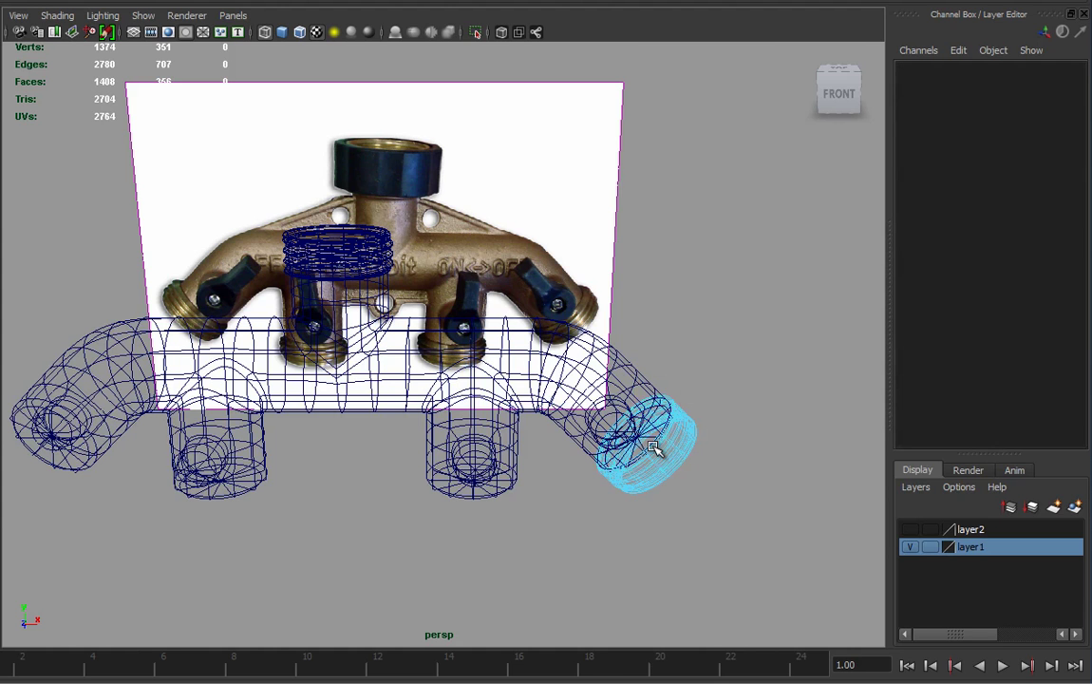
{"action": "key", "text": "z"}
{"action": "key", "text": "z"}
{"action": "key", "text": "z"}
{"action": "key", "text": "z"}
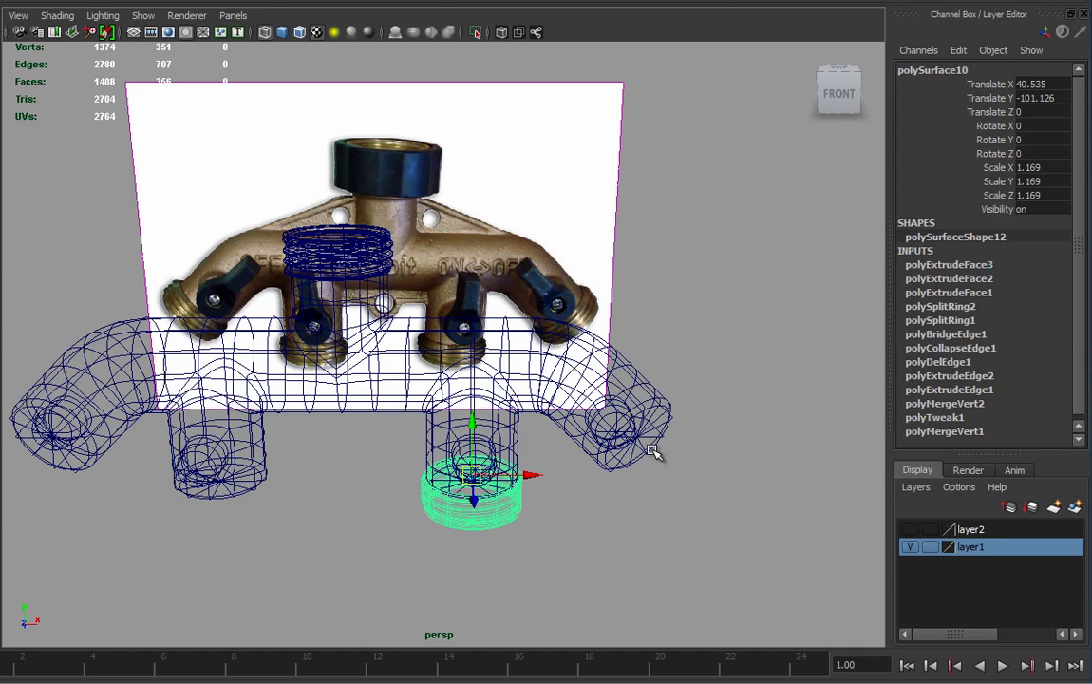
Step: Delete the construction history of the straight right outlet's thread ring and freeze its transformations
{"action": "left_click", "coordinate": [668, 459]}
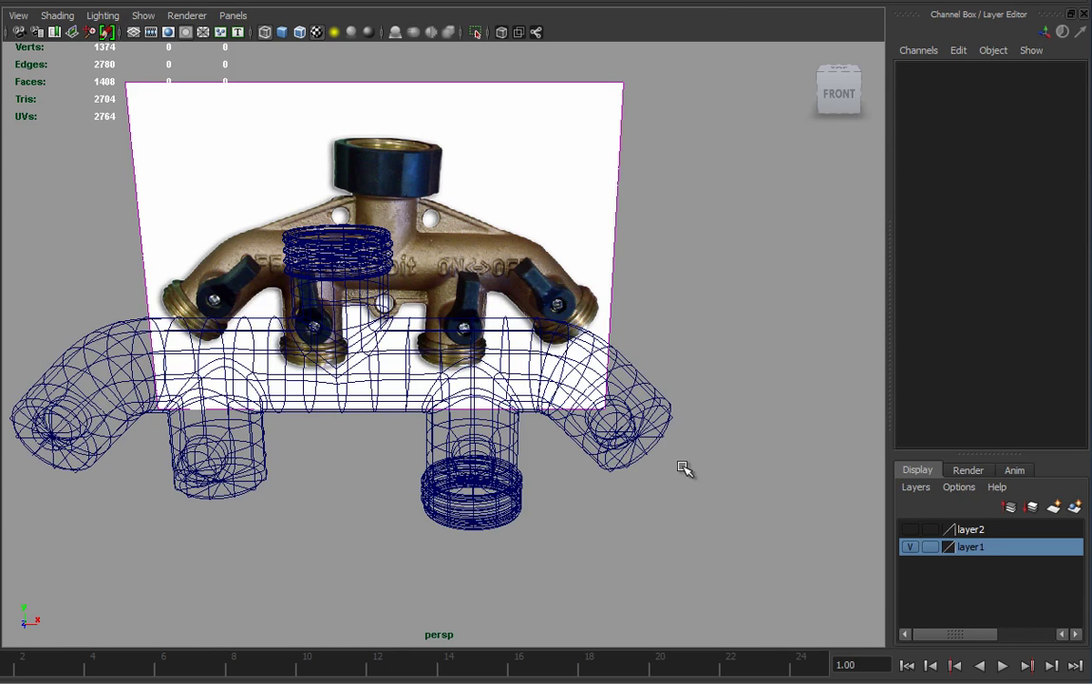
{"action": "middle_click_drag", "start_coordinate": [686, 461], "coordinate": [610, 425], "text": "alt"}
{"action": "right_click_drag", "start_coordinate": [610, 424], "coordinate": [742, 451], "text": "alt"}
{"action": "middle_click_drag", "start_coordinate": [604, 504], "coordinate": [603, 450], "text": "alt"}
{"action": "left_click", "coordinate": [468, 466]}
{"action": "left_click_drag", "start_coordinate": [610, 454], "coordinate": [597, 478], "text": "alt"}
{"action": "key", "text": "alt+shift+d"}
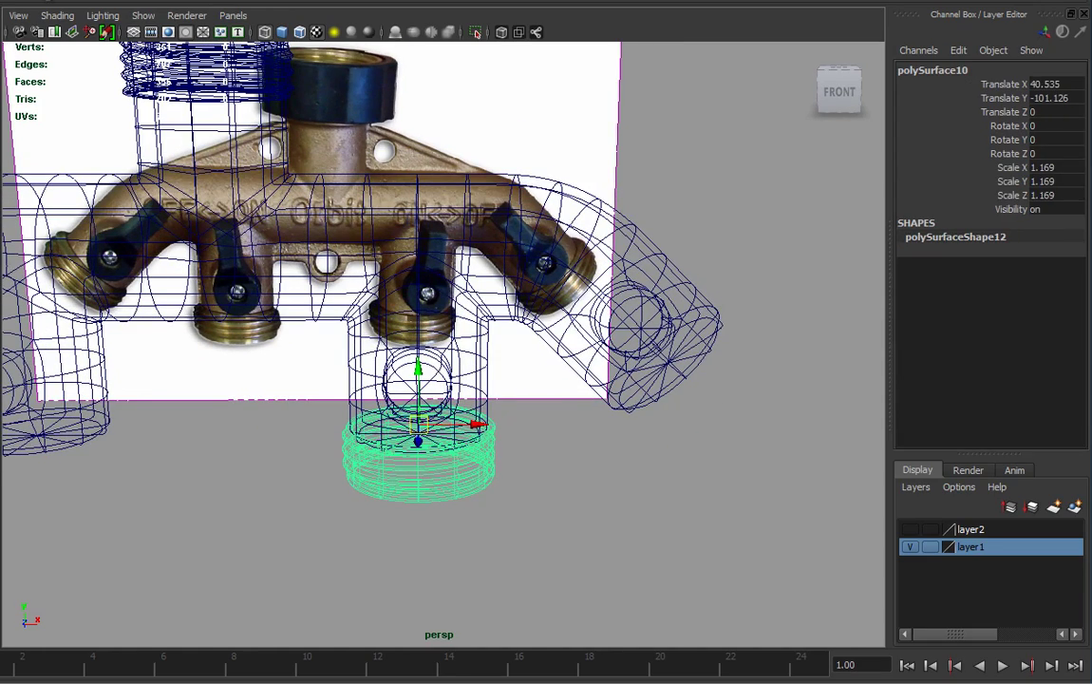
{"action": "mouse_move", "coordinate": [668, 445]}
{"action": "left_mouse_down", "text": "alt"}
{"action": "mouse_move", "coordinate": [573, 456]}
{"action": "mouse_move", "coordinate": [649, 465]}
{"action": "mouse_move", "coordinate": [656, 448]}
{"action": "left_mouse_up", "text": "alt"}
Step: Duplicate the thread ring and move the copy over the angled right outlet in the front view, at Translate X 51.316 and Y 14.646
{"action": "key", "text": "space"}
{"action": "left_click_drag", "start_coordinate": [594, 413], "coordinate": [590, 451]}
{"action": "scroll", "coordinate": [643, 508], "scroll_direction": "down", "scroll_amount": 1}
{"action": "middle_click_drag", "start_coordinate": [582, 444], "coordinate": [435, 446], "text": "alt"}
{"action": "key", "text": "ctrl+d"}
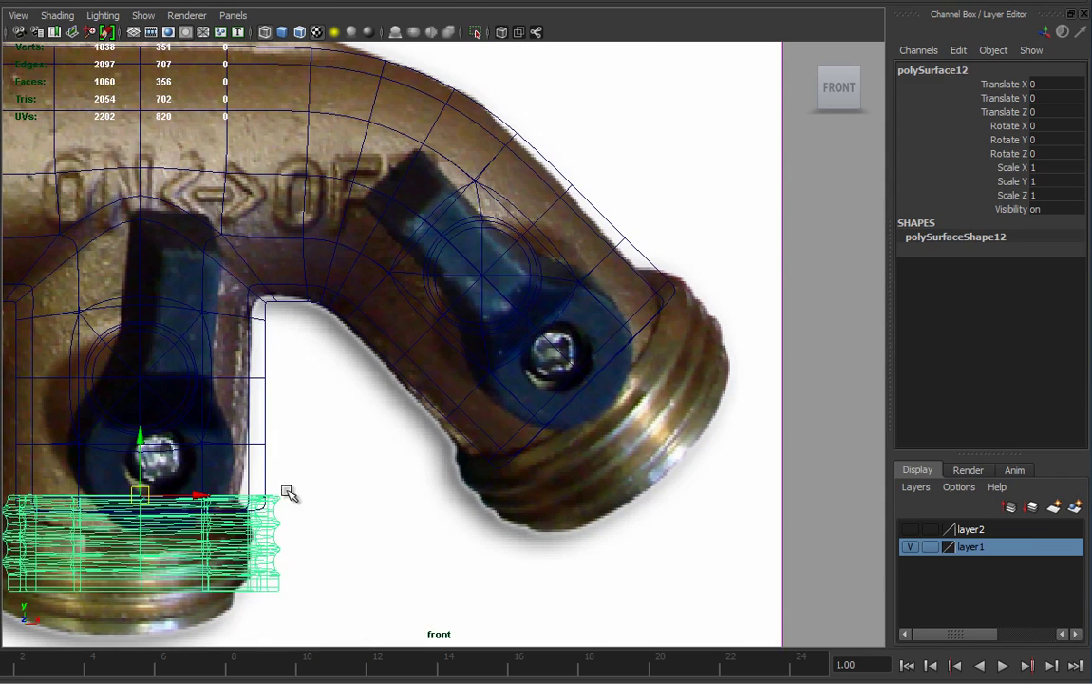
{"action": "left_click_drag", "start_coordinate": [176, 495], "coordinate": [578, 353]}
Step: Rotate the copied ring to 44.354 degrees about Z to match the angled outlet, and display the model smooth shaded
{"action": "key", "text": "e"}
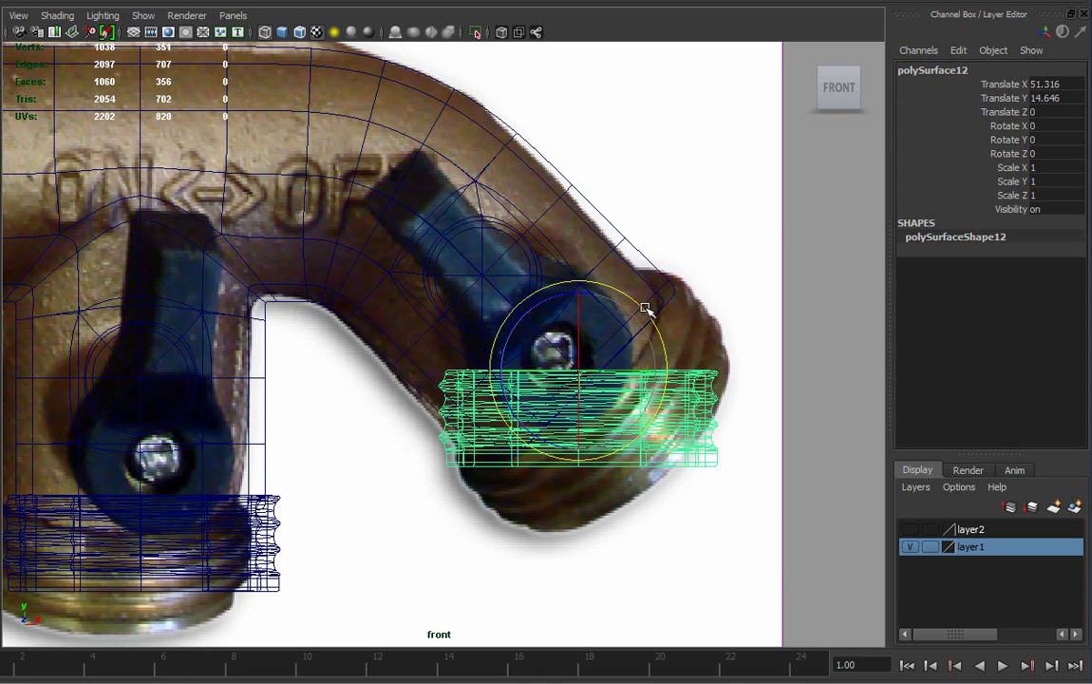
{"action": "mouse_move", "coordinate": [546, 307]}
{"action": "left_mouse_down"}
{"action": "mouse_move", "coordinate": [486, 397]}
{"action": "mouse_move", "coordinate": [497, 354]}
{"action": "mouse_move", "coordinate": [496, 365]}
{"action": "mouse_move", "coordinate": [543, 347]}
{"action": "mouse_move", "coordinate": [524, 312]}
{"action": "mouse_move", "coordinate": [508, 362]}
{"action": "mouse_move", "coordinate": [515, 324]}
{"action": "left_mouse_up"}
{"action": "key", "text": "ctrl+z"}
{"action": "key", "text": "5"}
Step: Delete the left half of the manifold body in the perspective view
{"action": "key", "text": "space"}
{"action": "right_click_drag", "start_coordinate": [672, 453], "coordinate": [195, 433], "text": "alt"}
{"action": "middle_click_drag", "start_coordinate": [285, 408], "coordinate": [380, 436], "text": "alt"}
{"action": "mouse_move", "coordinate": [380, 436]}
{"action": "left_mouse_down", "text": "alt"}
{"action": "mouse_move", "coordinate": [322, 442]}
{"action": "mouse_move", "coordinate": [374, 440]}
{"action": "left_mouse_up", "text": "alt"}
{"action": "right_click_drag", "start_coordinate": [373, 440], "coordinate": [554, 467], "text": "alt"}
{"action": "left_click_drag", "start_coordinate": [438, 495], "coordinate": [403, 496], "text": "alt"}
{"action": "middle_click_drag", "start_coordinate": [441, 461], "coordinate": [445, 515], "text": "alt"}
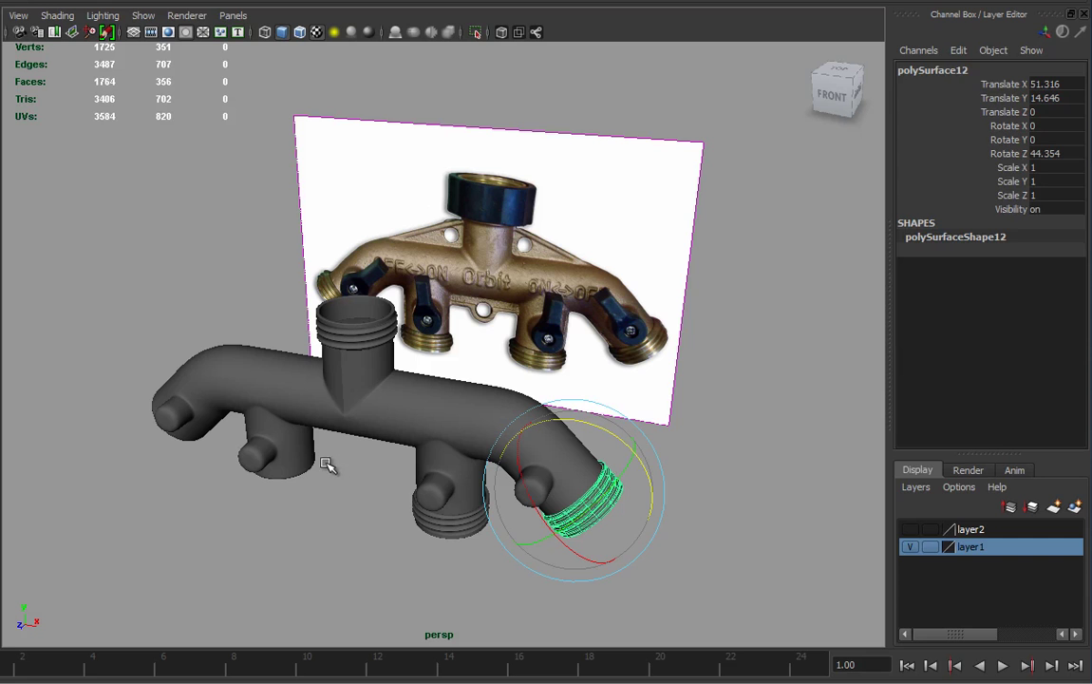
{"action": "left_click", "coordinate": [308, 394]}
{"action": "key", "text": "Delete"}
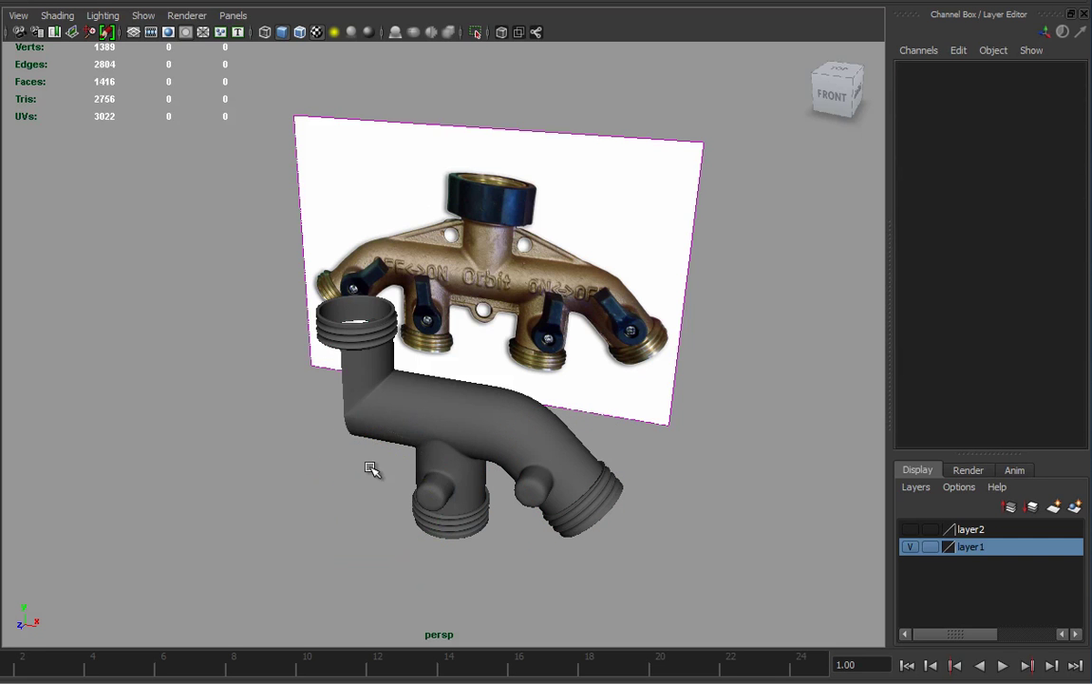
Step: Mirror the remaining right half of the manifold body across X to rebuild it as one merged mesh
{"action": "left_click", "coordinate": [410, 434]}
{"action": "left_click_drag", "start_coordinate": [410, 434], "coordinate": [467, 424], "text": "alt"}
{"action": "right_click_drag", "start_coordinate": [467, 424], "coordinate": [581, 604], "text": "shift"}
Step: Duplicate the thread rings on the two right outlets and group the copies
{"action": "left_click_drag", "start_coordinate": [551, 551], "coordinate": [527, 555], "text": "alt"}
{"action": "left_click", "coordinate": [525, 504]}
{"action": "left_click", "coordinate": [661, 485], "text": "shift"}
{"action": "right_click_drag", "start_coordinate": [646, 532], "coordinate": [599, 511], "text": "alt"}
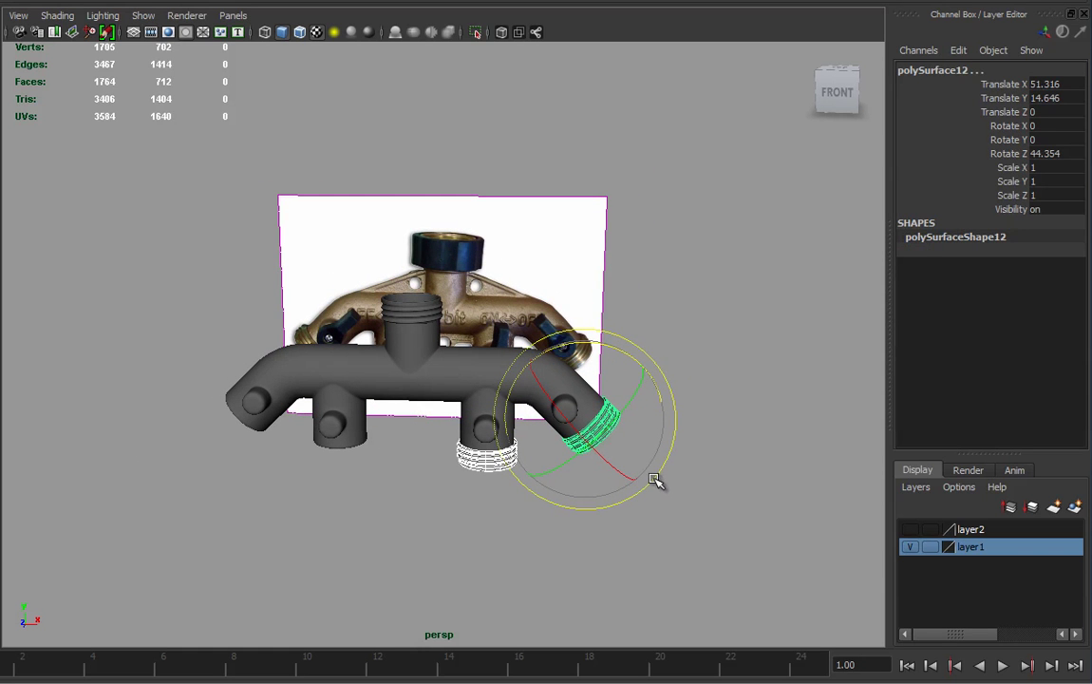
{"action": "key", "text": "ctrl+d"}
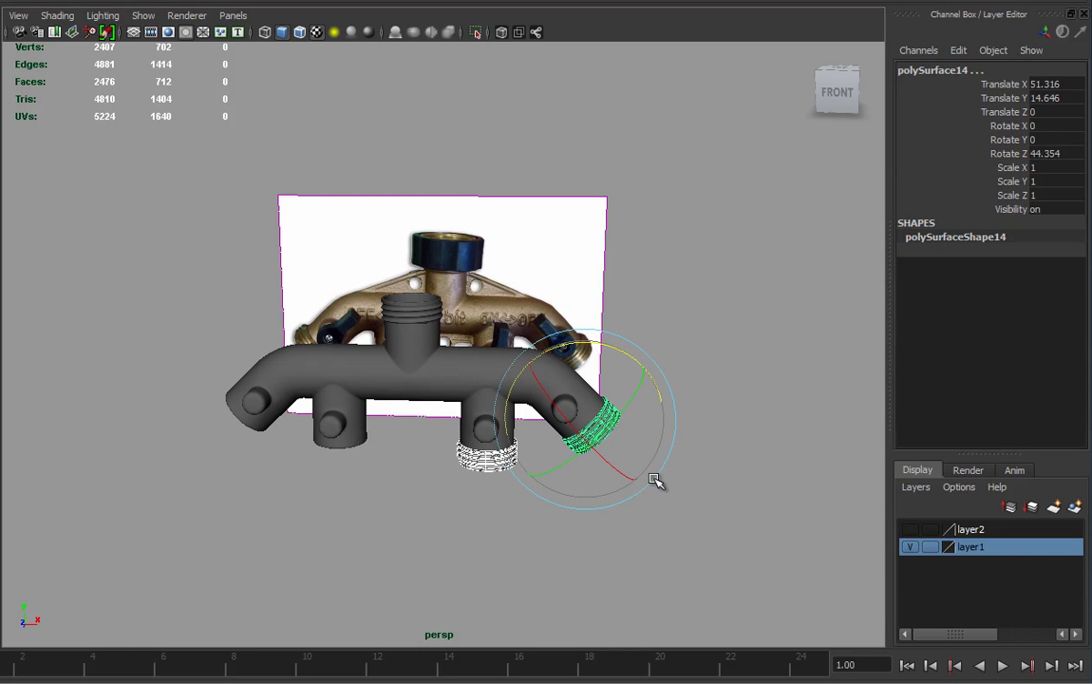
{"action": "key", "text": "ctrl+g"}
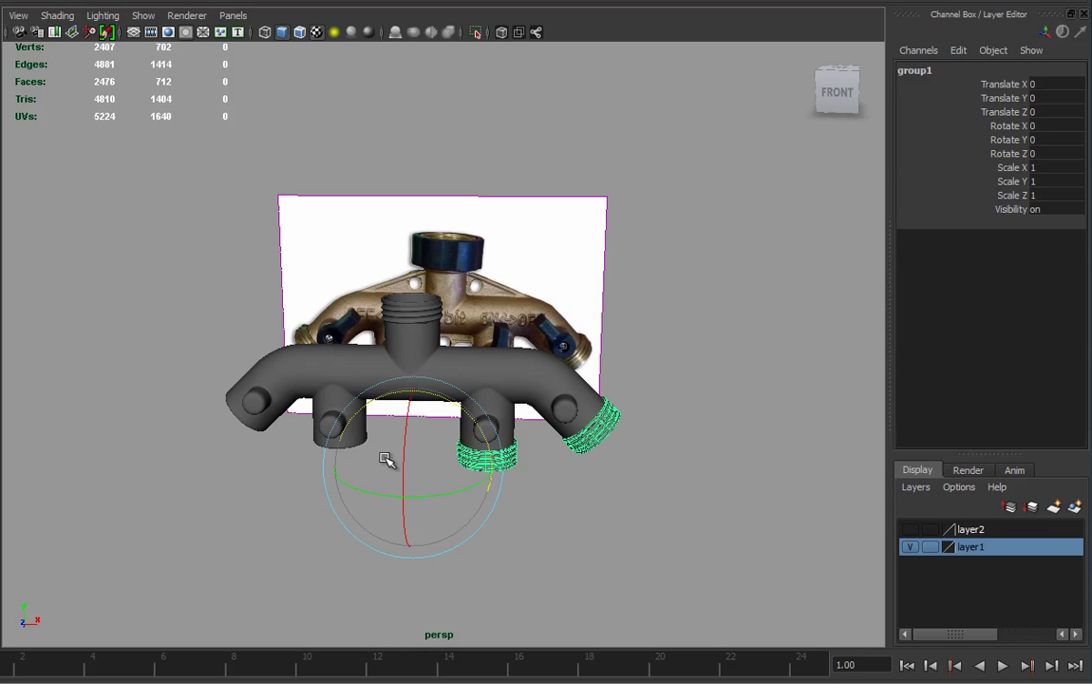
Step: Mirror the ring group onto the left outlets with Scale X -1, and freeze its translate, rotate and scale with normals preserved
{"action": "key", "text": "w"}
{"action": "left_click_drag", "start_coordinate": [490, 466], "coordinate": [226, 464]}
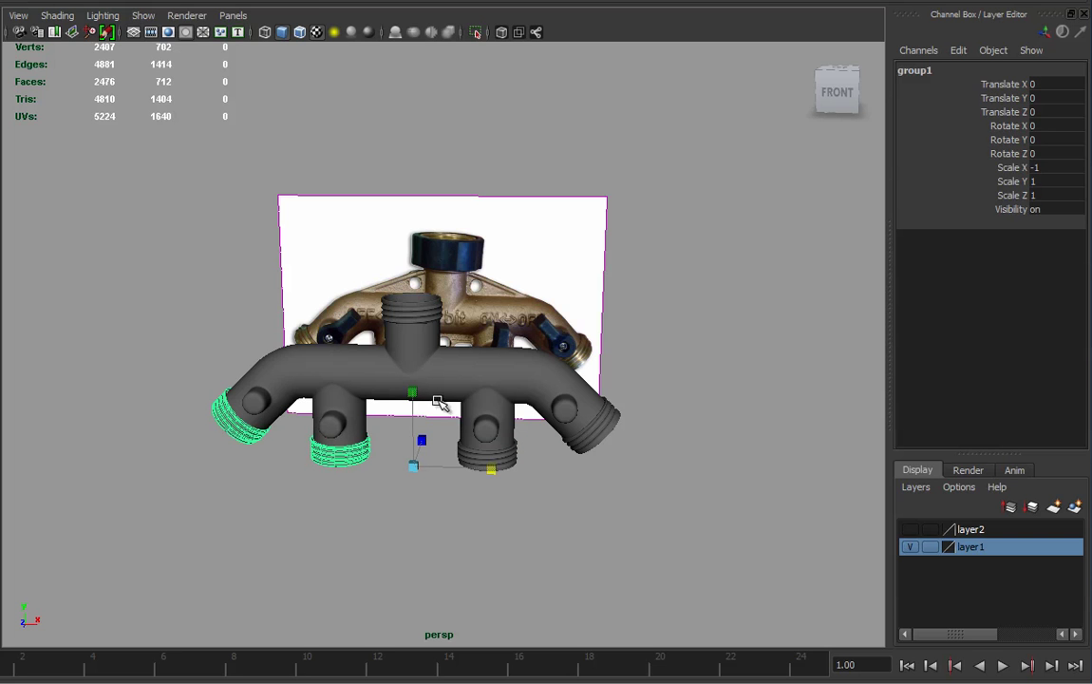
{"action": "left_click", "coordinate": [36, 1]}
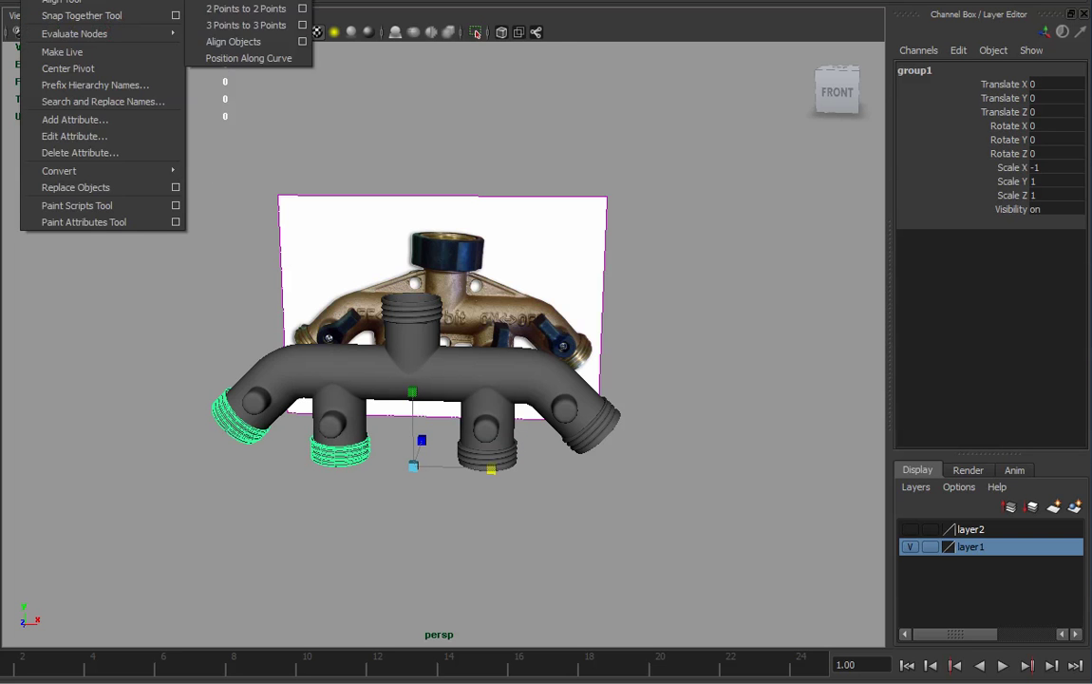
{"action": "left_click", "coordinate": [176, 1]}
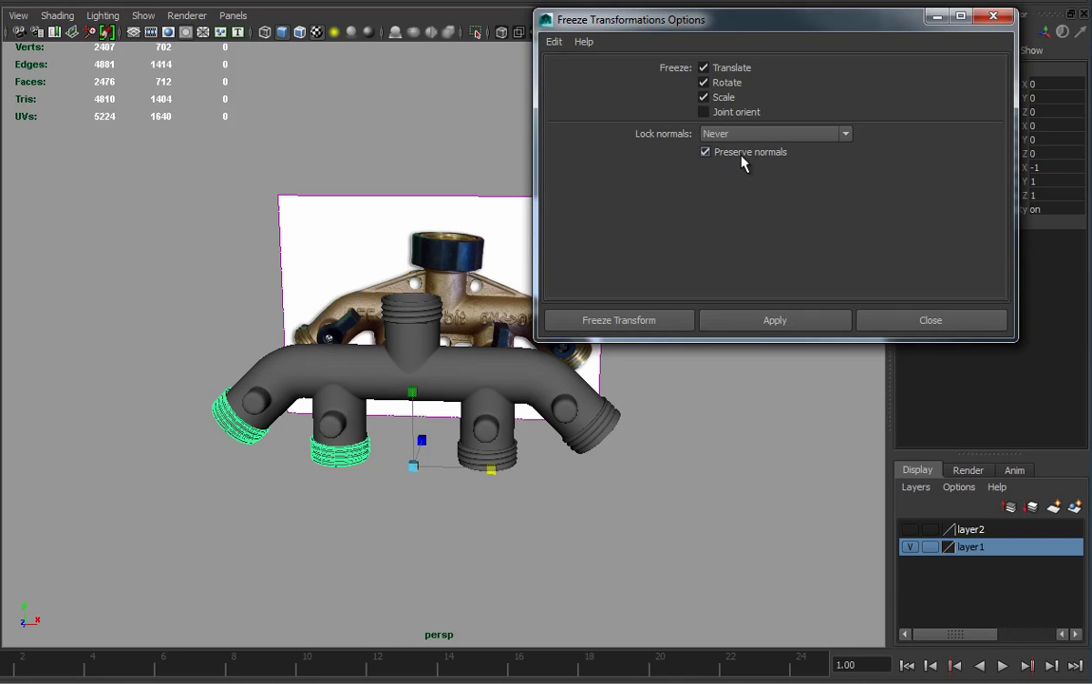
{"action": "left_click", "coordinate": [637, 323]}
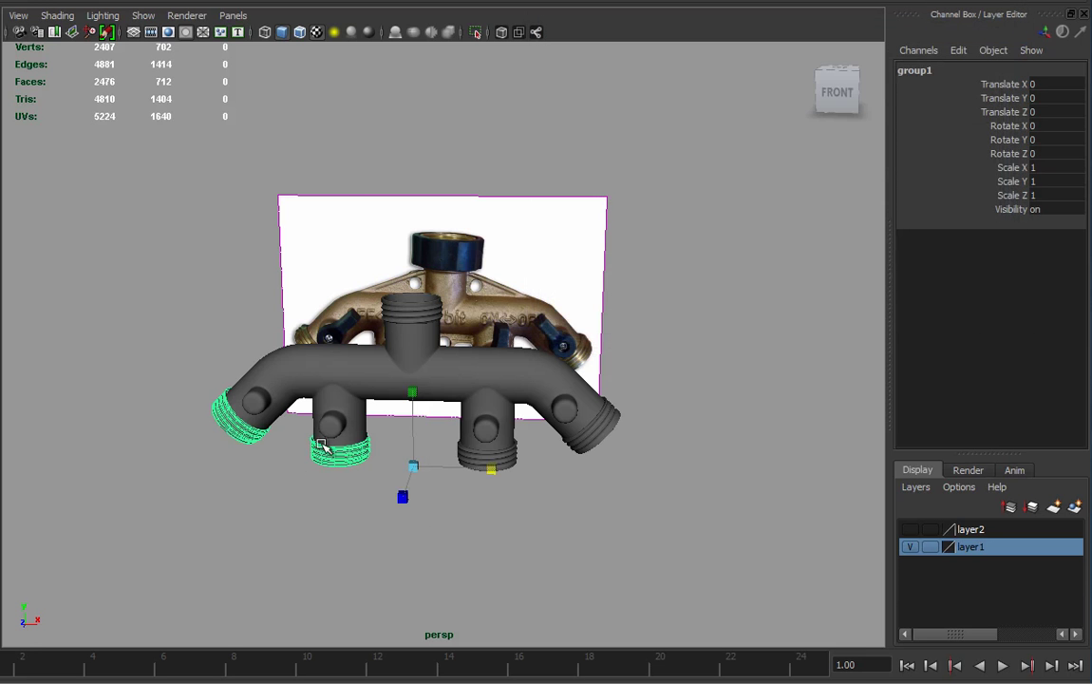
Step: Select the manifold body with all of its thread rings and combine them into a single mesh
{"action": "left_click_drag", "start_coordinate": [524, 512], "coordinate": [447, 519], "text": "alt"}
{"action": "right_click_drag", "start_coordinate": [446, 518], "coordinate": [513, 521], "text": "alt"}
{"action": "left_click_drag", "start_coordinate": [513, 520], "coordinate": [414, 517], "text": "alt"}
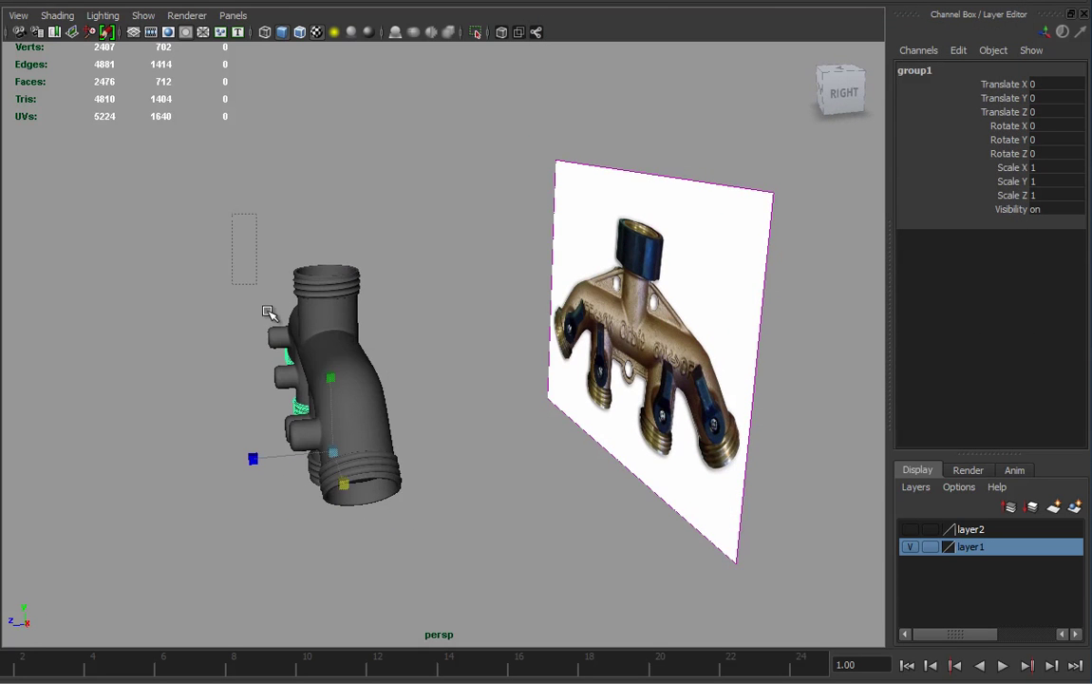
{"action": "left_click_drag", "start_coordinate": [233, 215], "coordinate": [395, 527]}
{"action": "left_click_drag", "start_coordinate": [326, 504], "coordinate": [427, 504], "text": "alt"}
{"action": "left_click", "coordinate": [286, 0]}
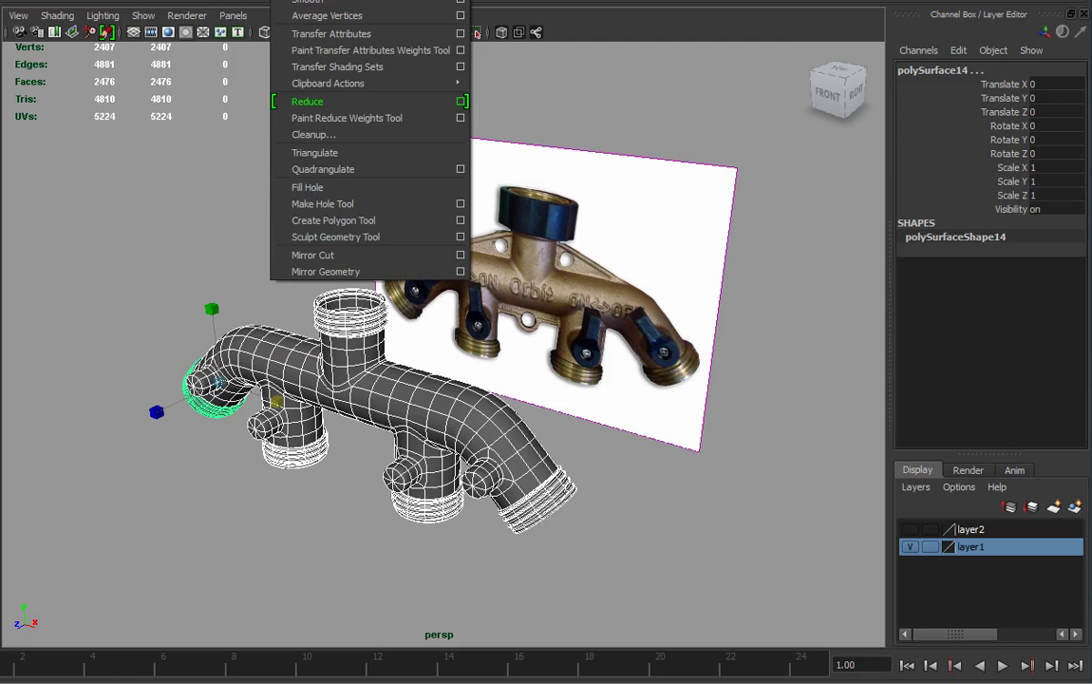
{"action": "left_click", "coordinate": [326, 271]}
Step: Inspect the mesh around the inlet joint and select the center seam vertex just below it
{"action": "left_click_drag", "start_coordinate": [451, 415], "coordinate": [439, 465], "text": "alt"}
{"action": "right_click_drag", "start_coordinate": [439, 465], "coordinate": [709, 504], "text": "alt"}
{"action": "middle_click_drag", "start_coordinate": [418, 556], "coordinate": [472, 521], "text": "alt"}
{"action": "left_click", "coordinate": [479, 594]}
{"action": "left_click", "coordinate": [403, 535]}
{"action": "right_click_drag", "start_coordinate": [432, 408], "coordinate": [359, 408]}
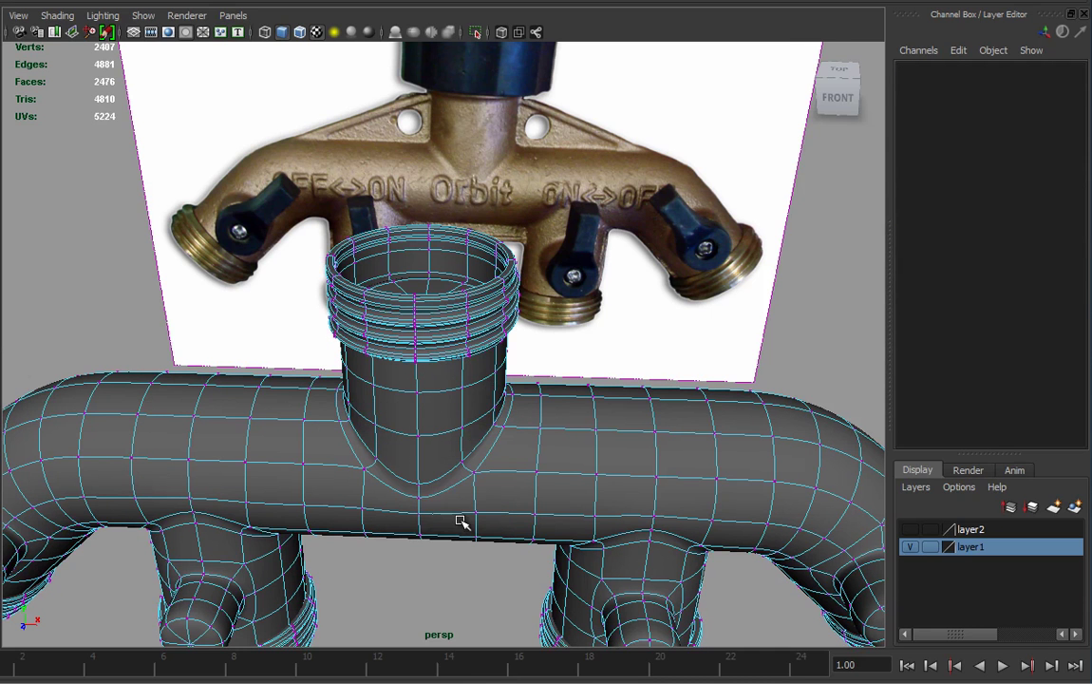
{"action": "left_click", "coordinate": [423, 500]}
{"action": "key", "text": "w"}
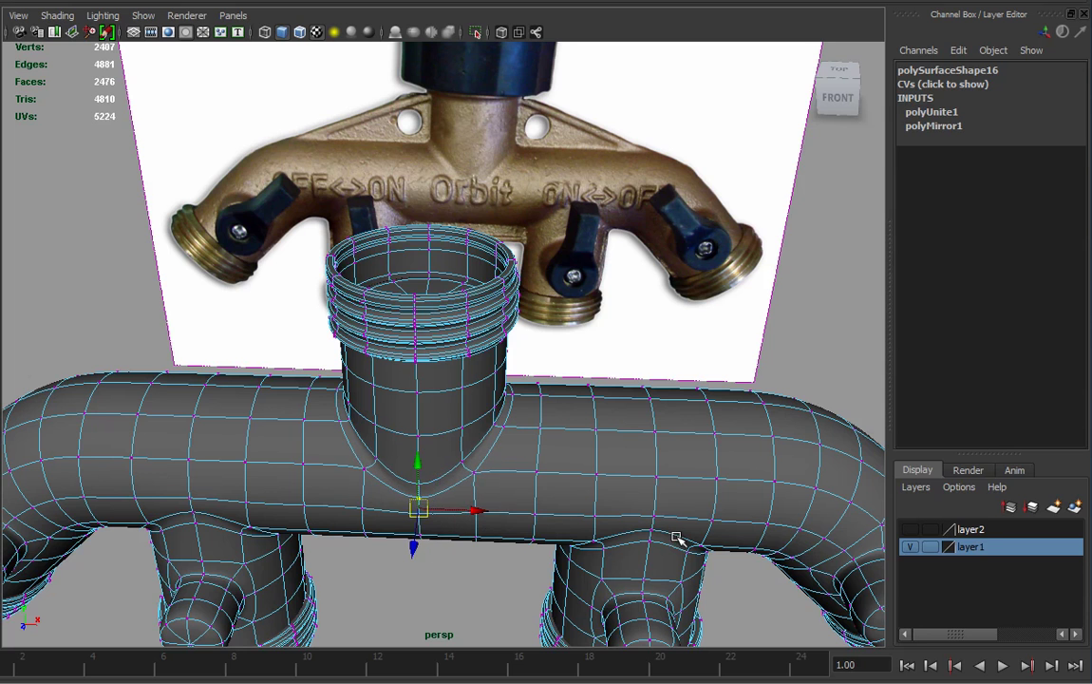
Step: Return to object mode, clear the selection and examine the combined manifold against the reference image from several angles
{"action": "right_click_drag", "start_coordinate": [663, 537], "coordinate": [519, 502], "text": "alt"}
{"action": "left_click_drag", "start_coordinate": [518, 501], "coordinate": [556, 429], "text": "alt"}
{"action": "right_click_drag", "start_coordinate": [555, 429], "coordinate": [598, 403]}
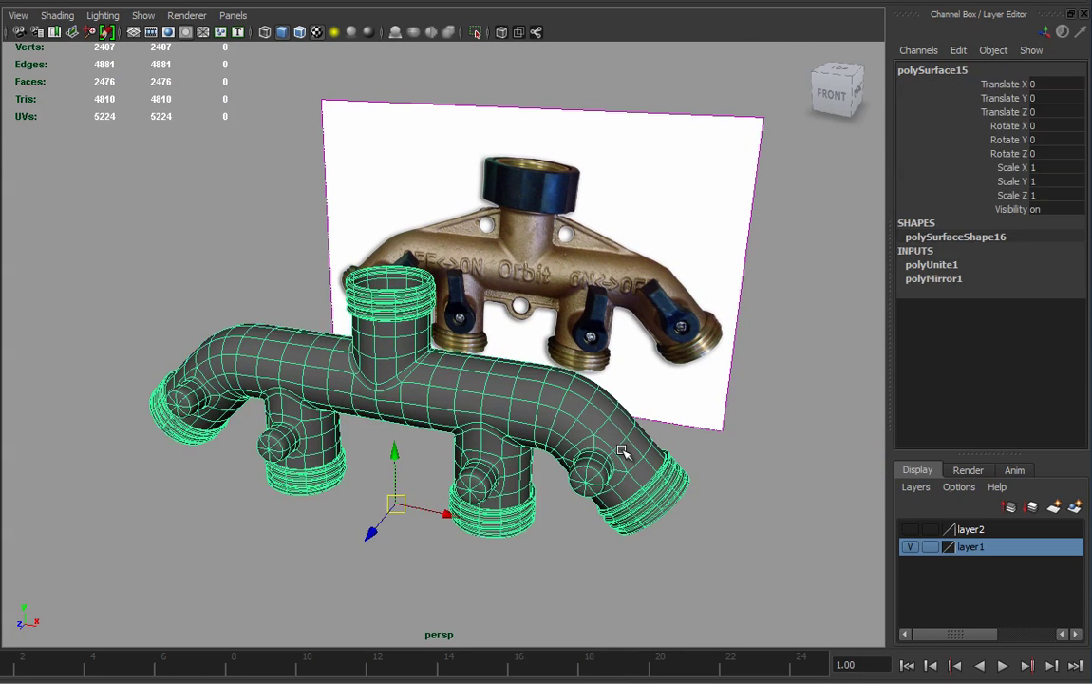
{"action": "left_click", "coordinate": [760, 552]}
{"action": "left_click_drag", "start_coordinate": [634, 568], "coordinate": [663, 586], "text": "alt"}
{"action": "middle_click_drag", "start_coordinate": [663, 586], "coordinate": [613, 583], "text": "alt"}
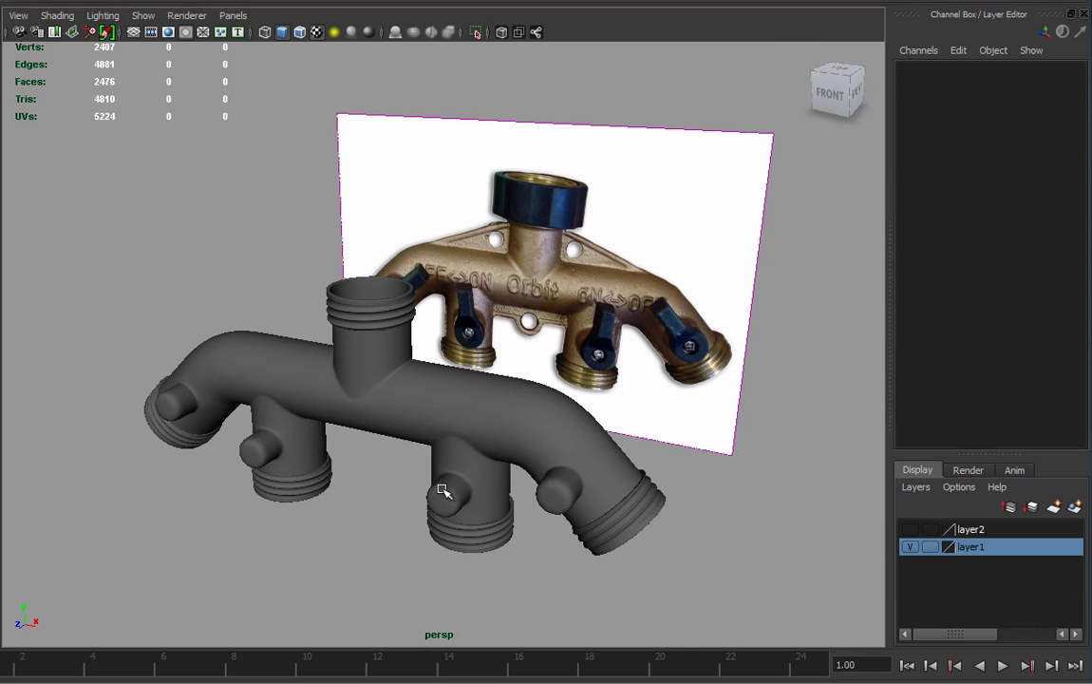
{"action": "left_click_drag", "start_coordinate": [562, 511], "coordinate": [645, 525], "text": "alt"}
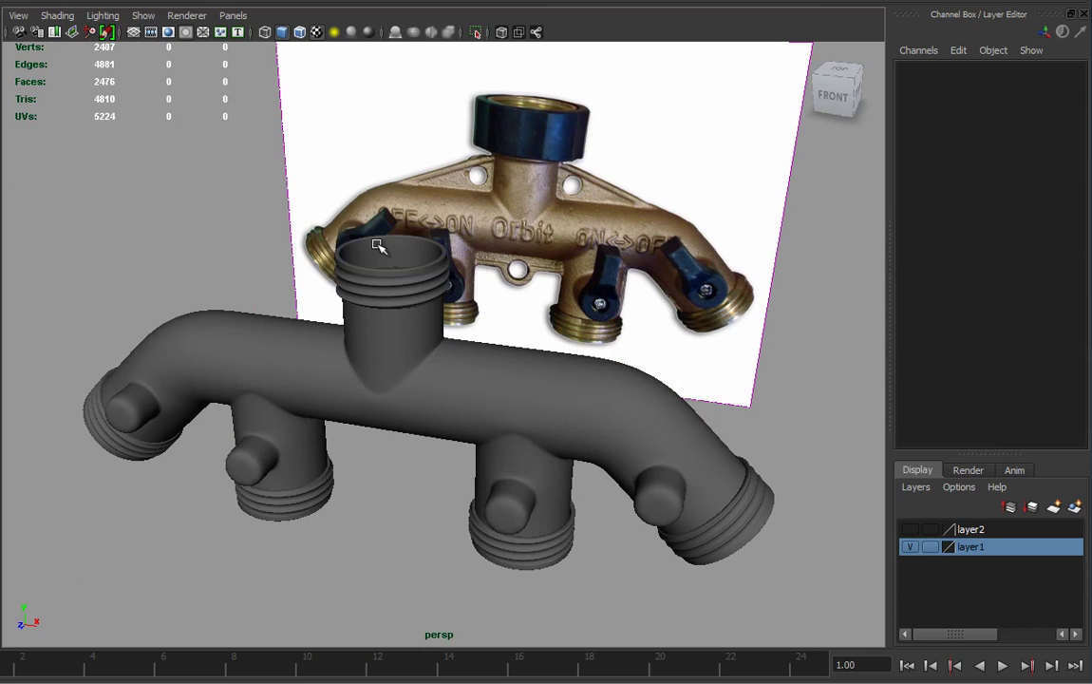
{"action": "left_click_drag", "start_coordinate": [448, 315], "coordinate": [476, 252], "text": "alt"}
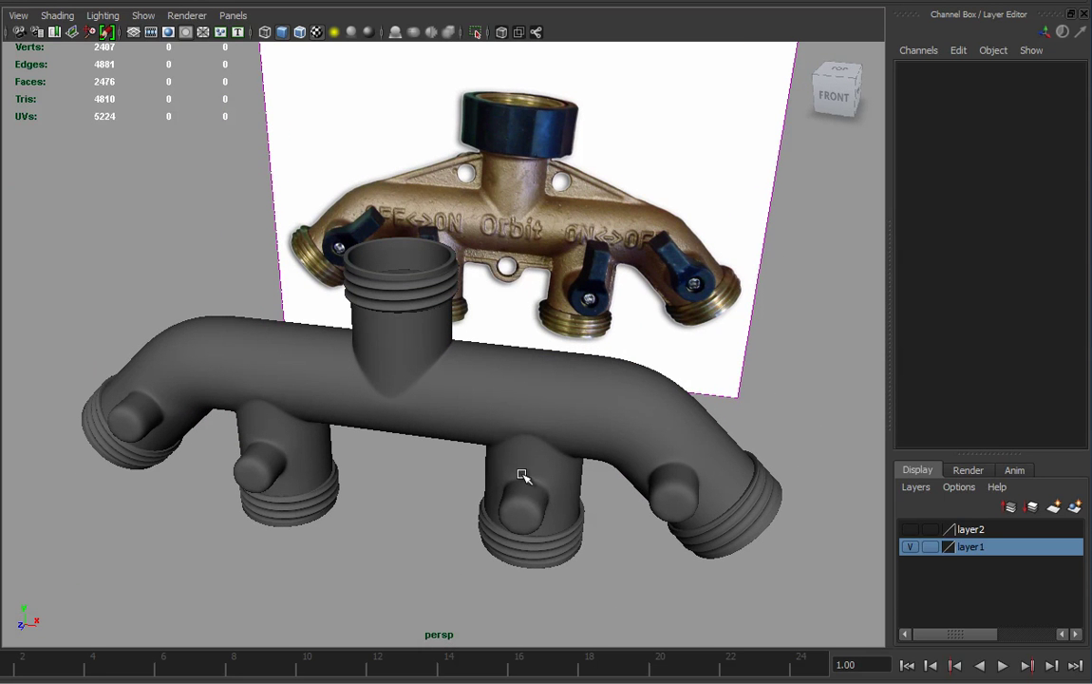
{"action": "left_click_drag", "start_coordinate": [504, 492], "coordinate": [508, 501], "text": "alt"}
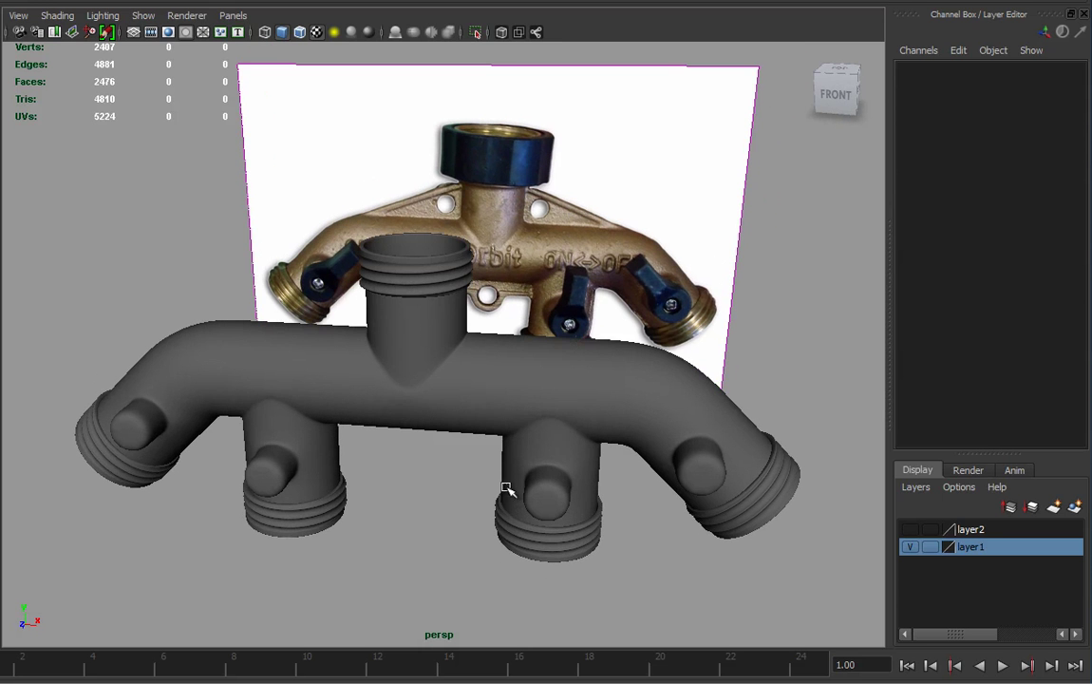
{"action": "left_click_drag", "start_coordinate": [605, 453], "coordinate": [593, 433], "text": "alt"}
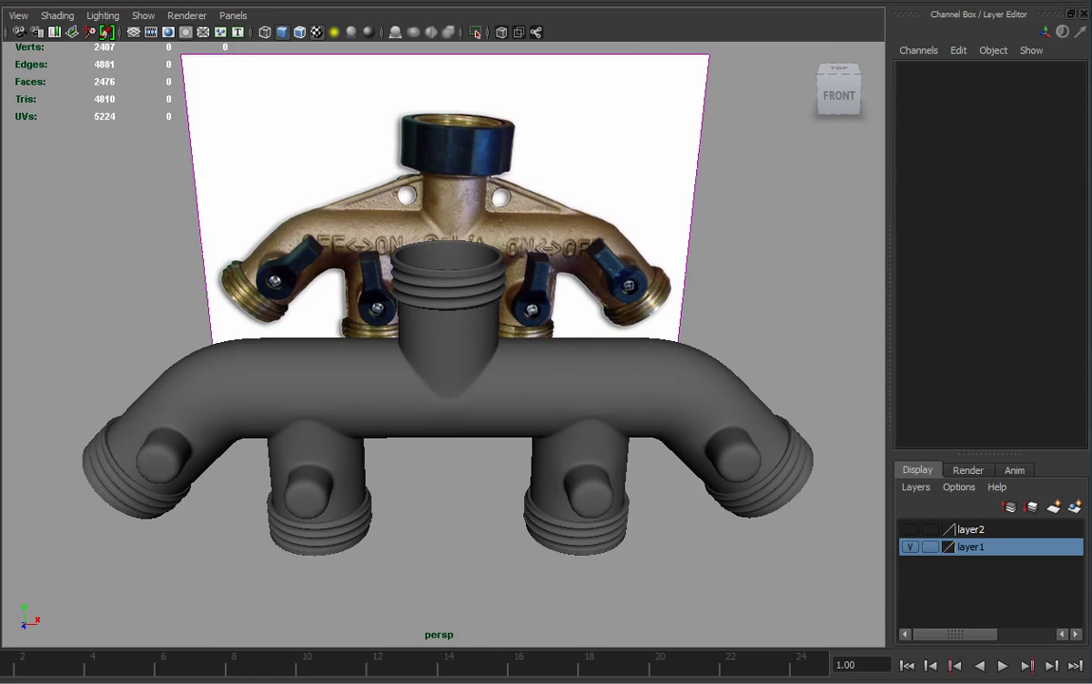